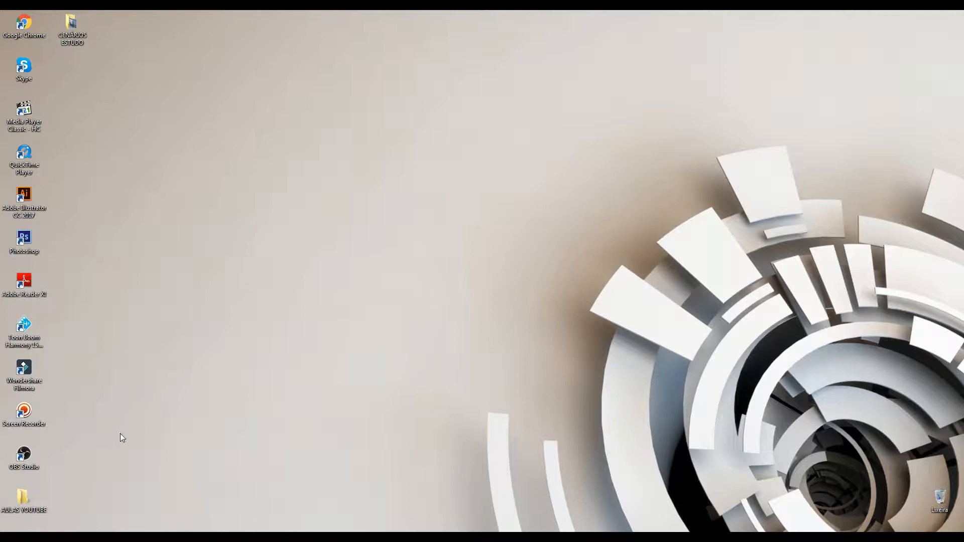
# Open the alien_run scene from the ARQUIVOS TOON BOOM folder inside AULAS YOUTUBE
pyautogui.doubleClick(34, 501)
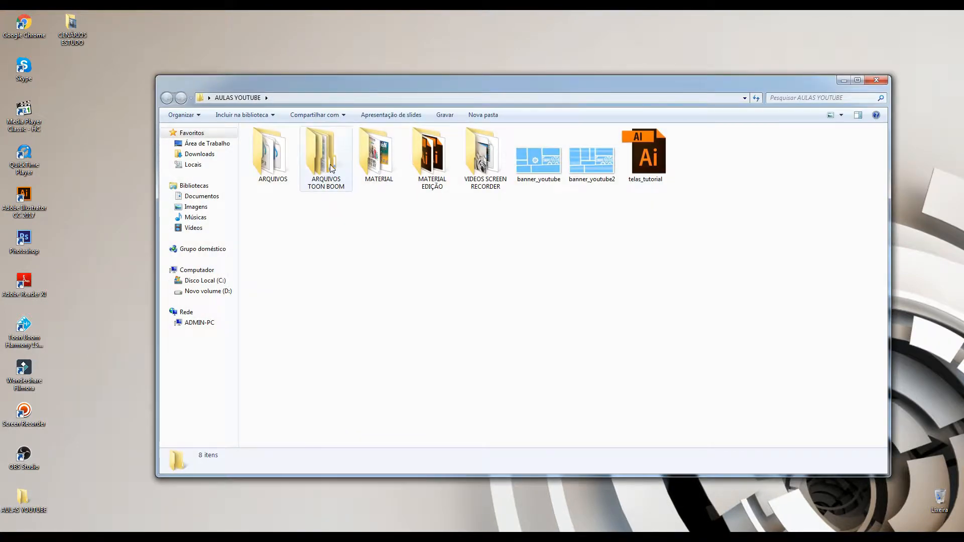
pyautogui.doubleClick(311, 157)
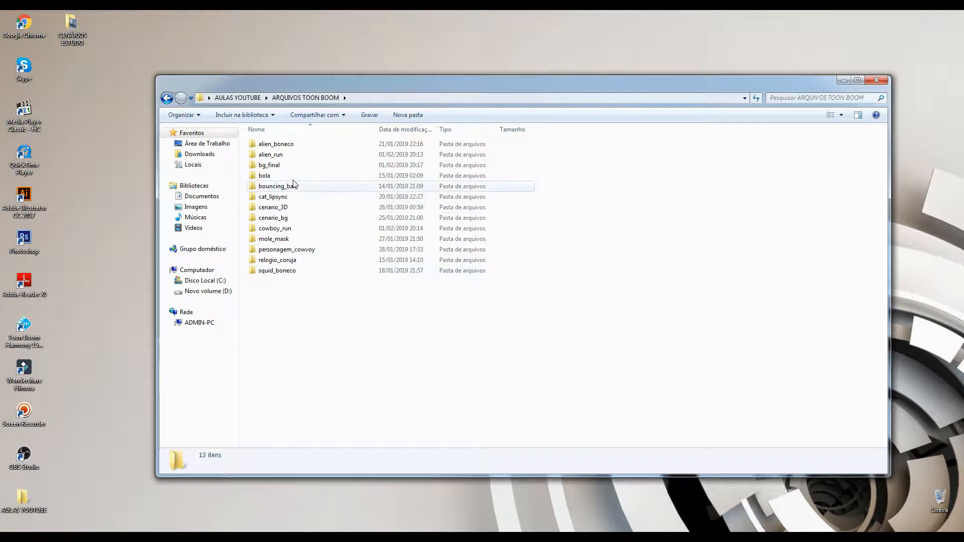
pyautogui.doubleClick(274, 155)
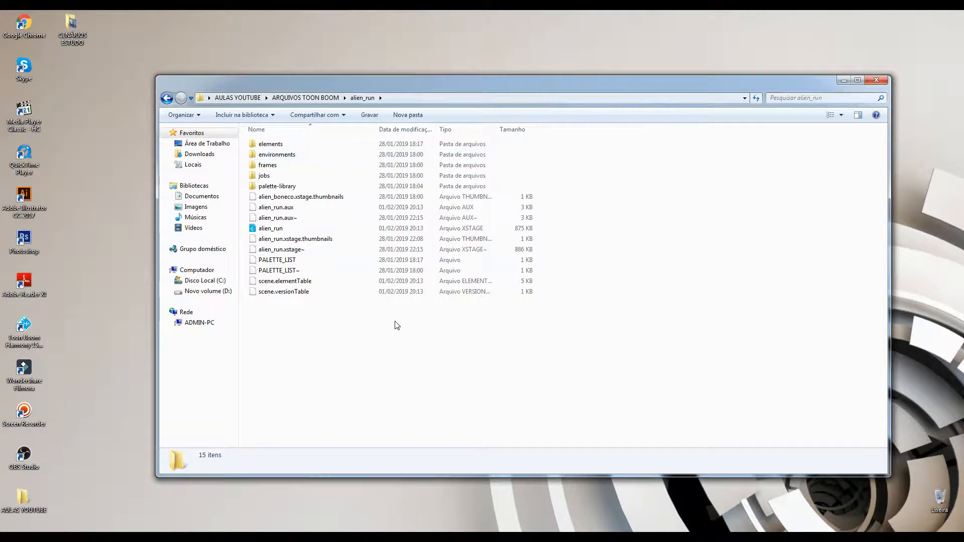
pyautogui.doubleClick(278, 229)
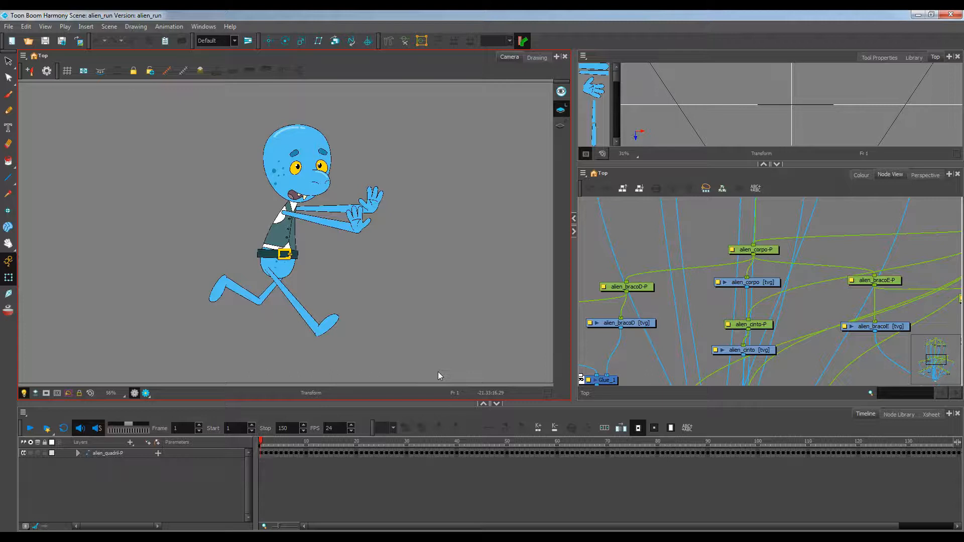
# Zoom out the camera view and play back the alien run animation to review it
pyautogui.scroll(-3, 426, 240)
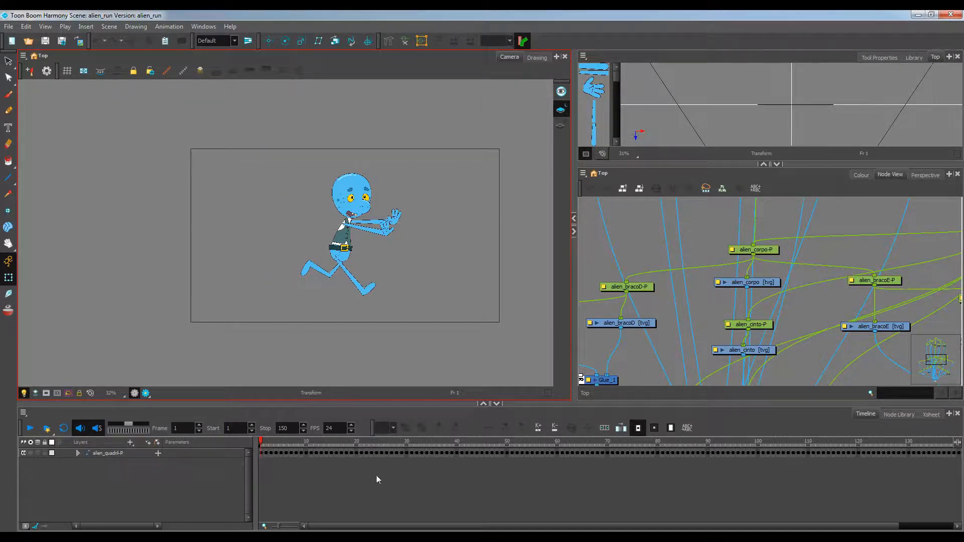
pyautogui.moveTo(352, 526); pyautogui.dragTo(412, 526)
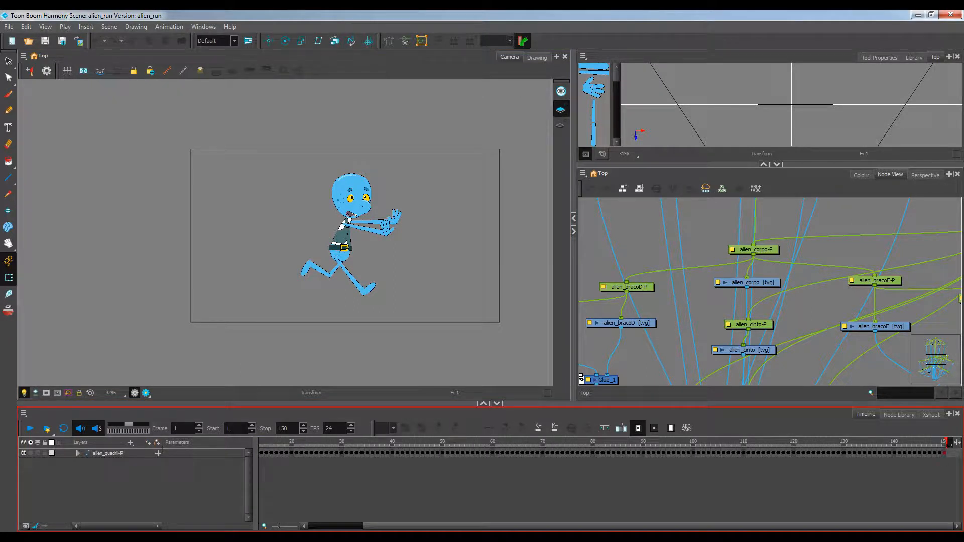
pyautogui.moveTo(489, 527); pyautogui.dragTo(370, 530)
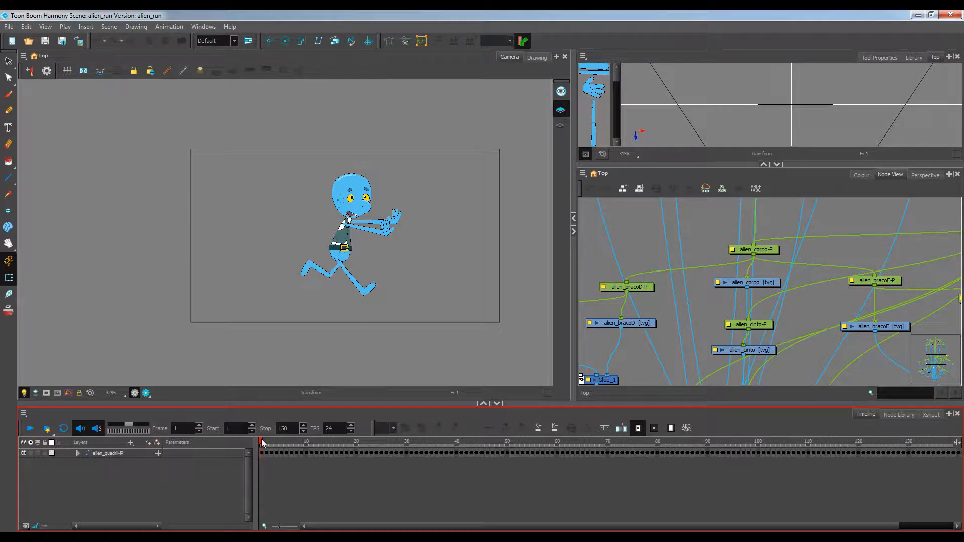
pyautogui.moveTo(262, 442)
pyautogui.mouseDown()
pyautogui.moveTo(583, 445)
pyautogui.moveTo(254, 453)
pyautogui.mouseUp()
pyautogui.click(32, 429)
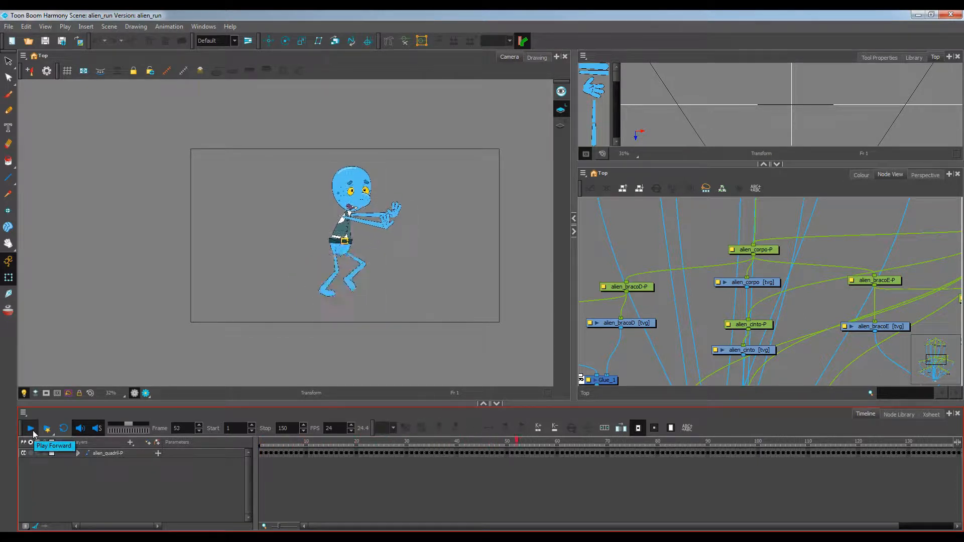
pyautogui.click(31, 429)
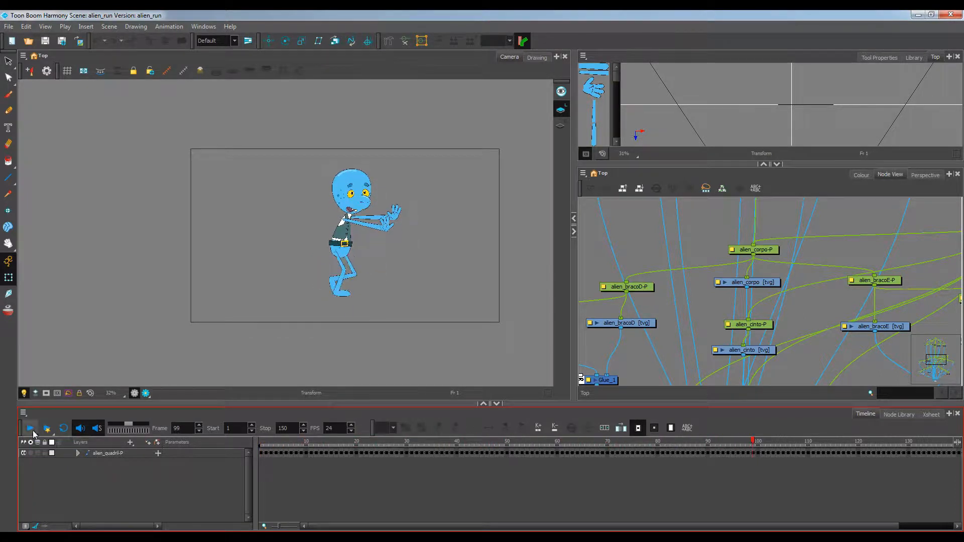
pyautogui.moveTo(725, 526); pyautogui.dragTo(783, 527)
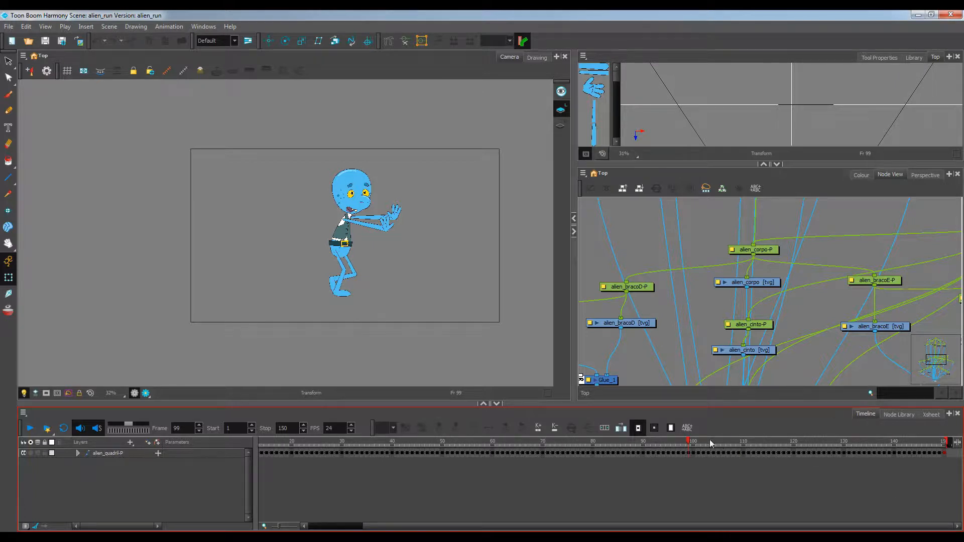
pyautogui.moveTo(708, 442); pyautogui.dragTo(689, 446)
# Open the Library and get the right to modify the Harmony Premium library
pyautogui.scroll(-8, 771, 292)
pyautogui.moveTo(771, 293); pyautogui.dragTo(735, 295)
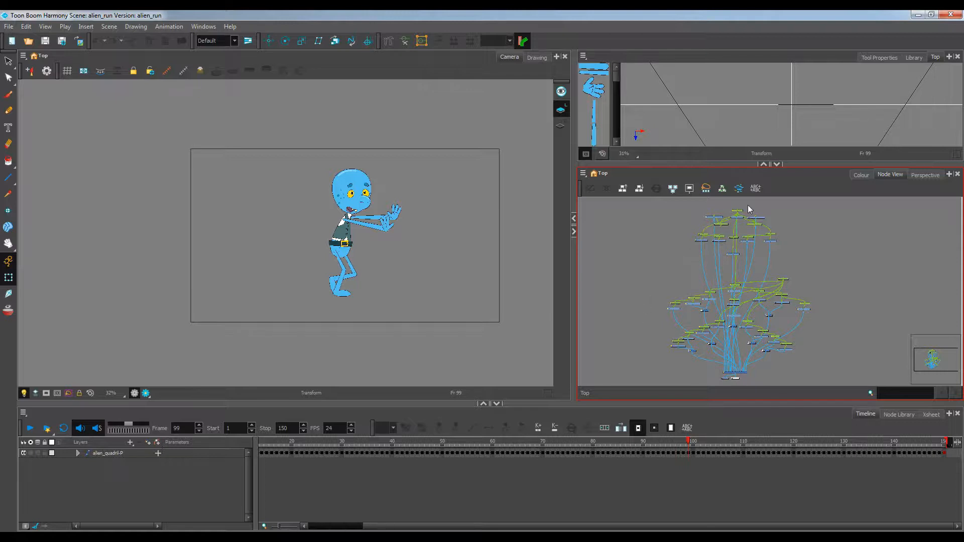
pyautogui.click(911, 58)
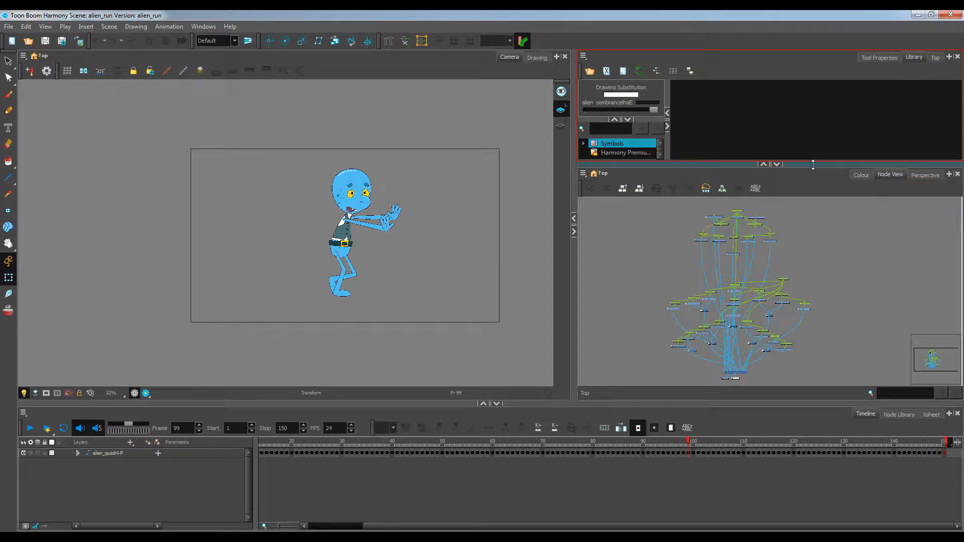
pyautogui.moveTo(814, 164); pyautogui.dragTo(813, 186)
pyautogui.click(618, 174)
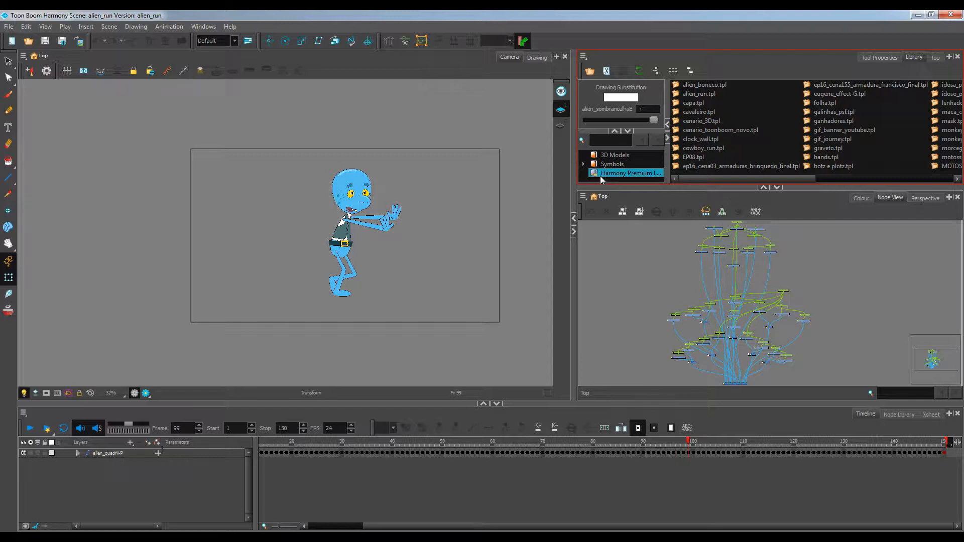
pyautogui.rightClick(600, 175)
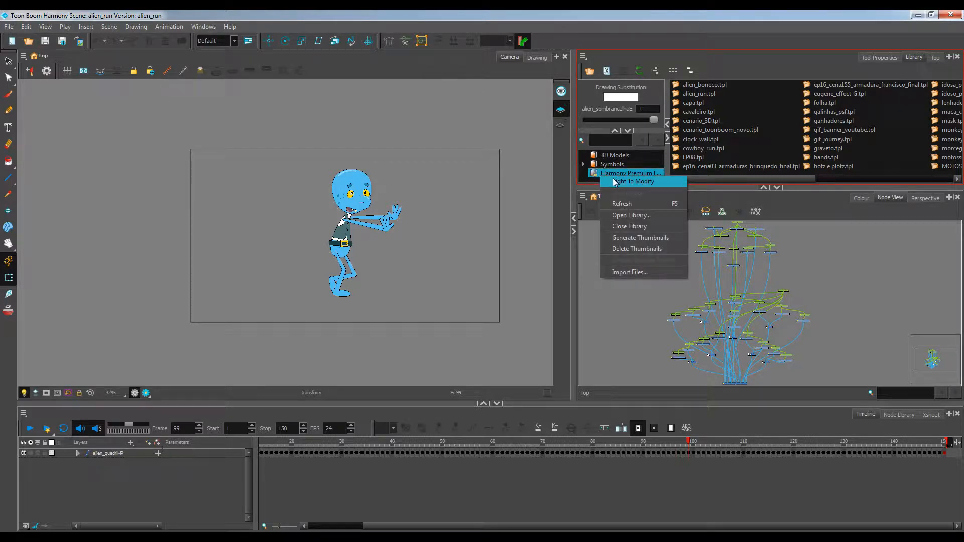
pyautogui.click(615, 179)
# Select all the character's nodes in the node view and group them
pyautogui.scroll(-2, 696, 314)
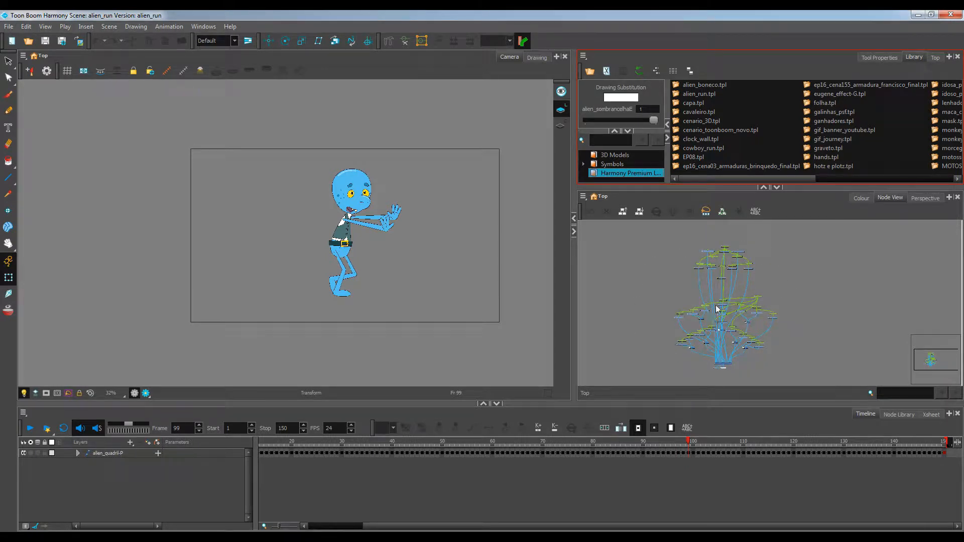
pyautogui.scroll(1, 717, 308)
pyautogui.moveTo(646, 231); pyautogui.dragTo(826, 364)
pyautogui.scroll(3, 732, 355)
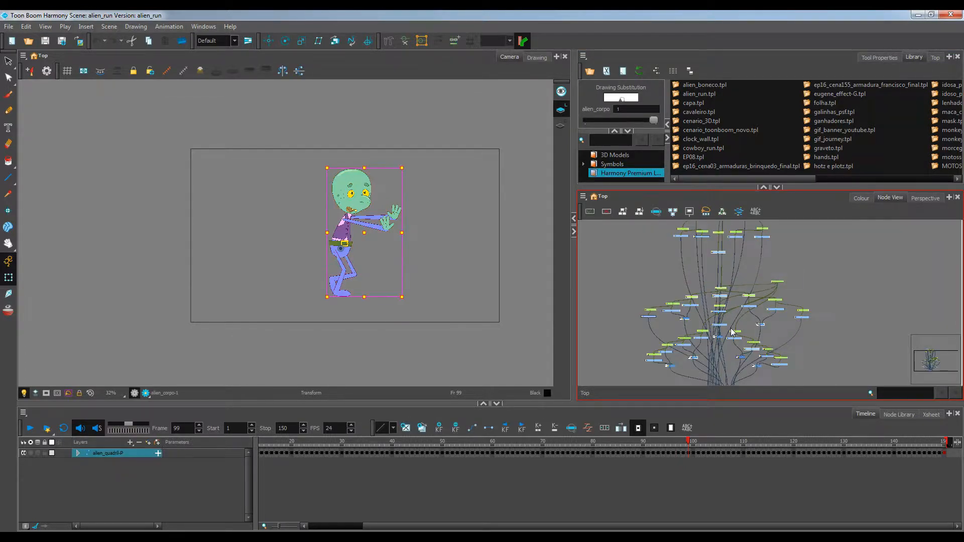
pyautogui.scroll(3, 731, 355)
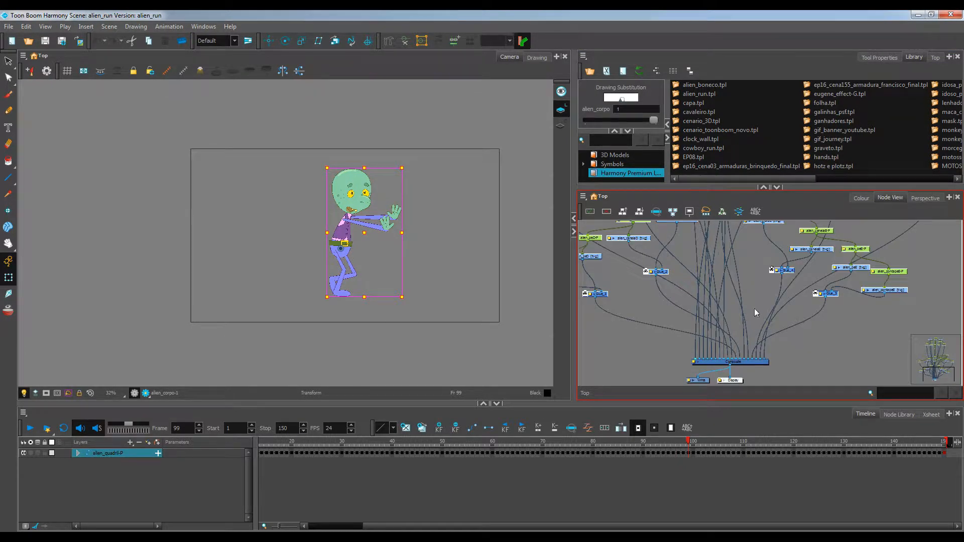
pyautogui.scroll(-5, 754, 308)
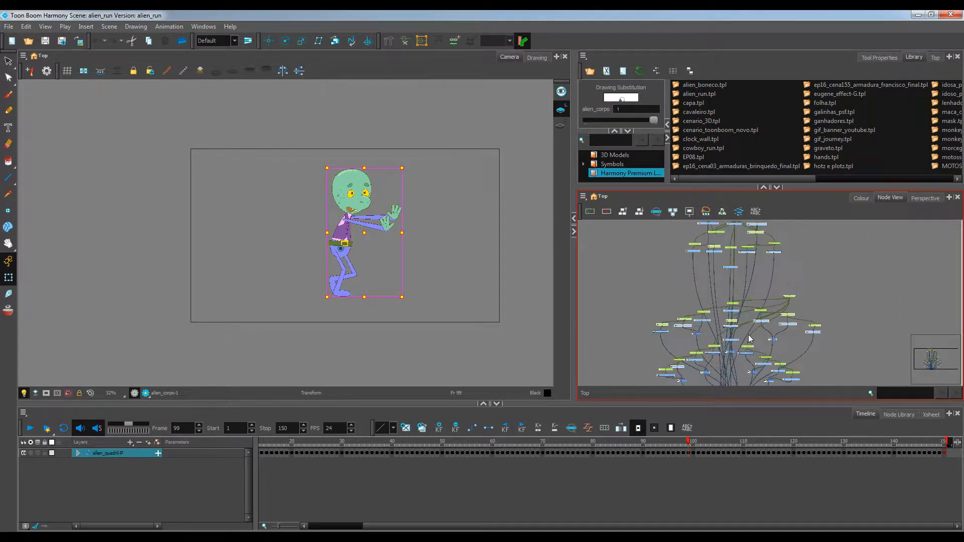
pyautogui.scroll(-3, 750, 339)
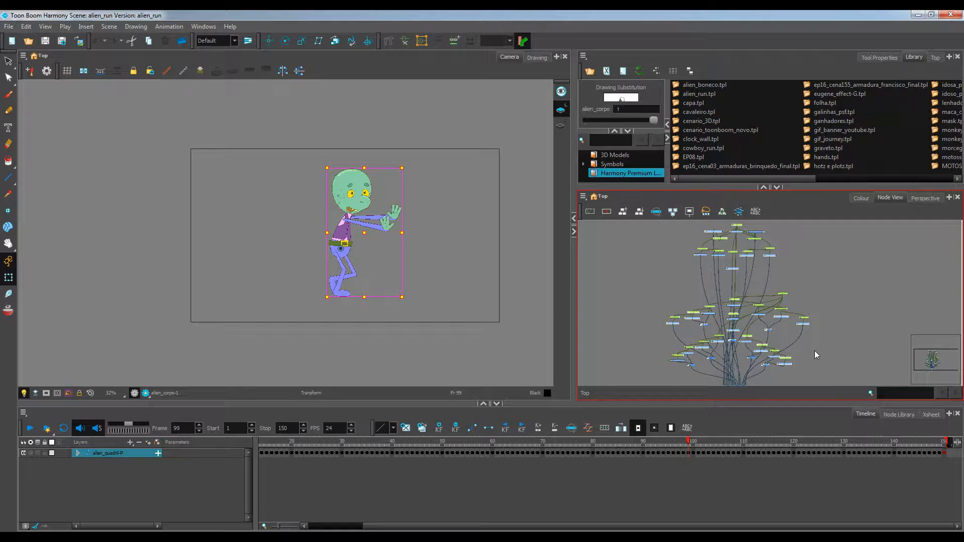
pyautogui.hotkey('ctrl', 'g')
# Move the new group node up and rename it alien_run in its layer properties
pyautogui.scroll(2, 737, 350)
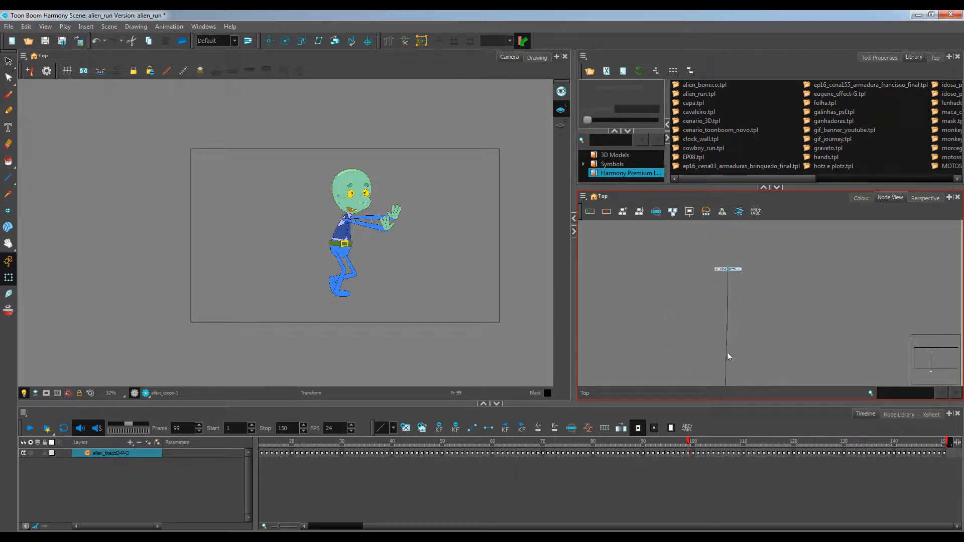
pyautogui.click(731, 280)
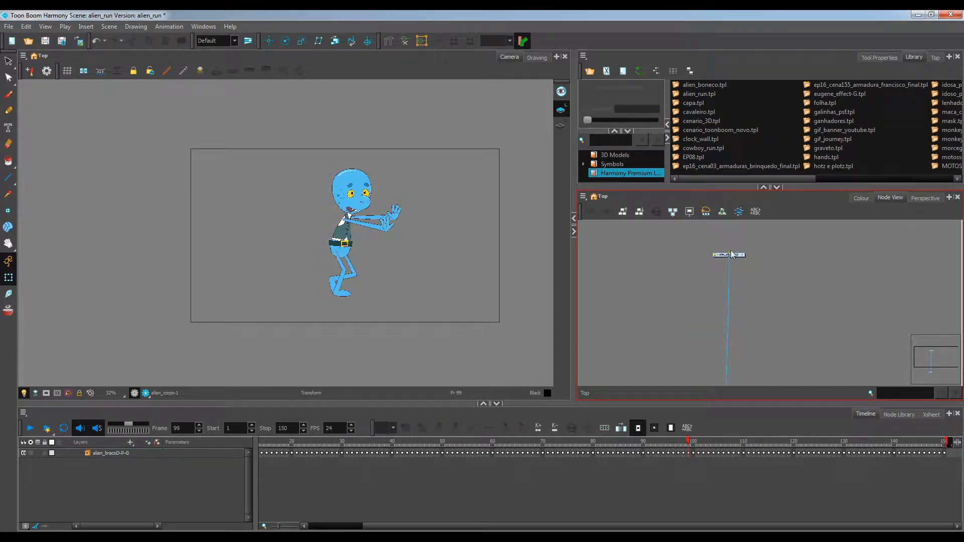
pyautogui.moveTo(733, 257); pyautogui.dragTo(767, 232)
pyautogui.scroll(2, 767, 232)
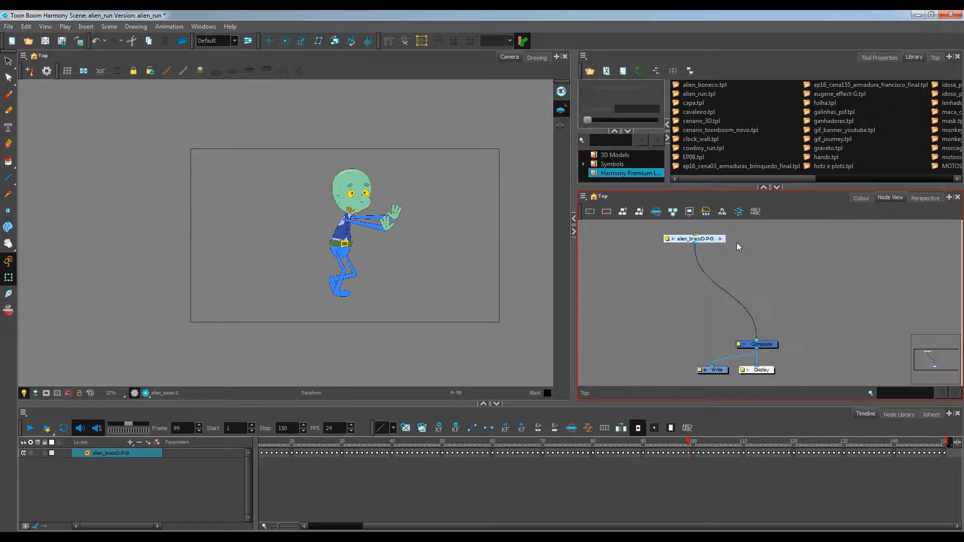
pyautogui.moveTo(706, 240); pyautogui.dragTo(764, 308)
pyautogui.scroll(2, 702, 346)
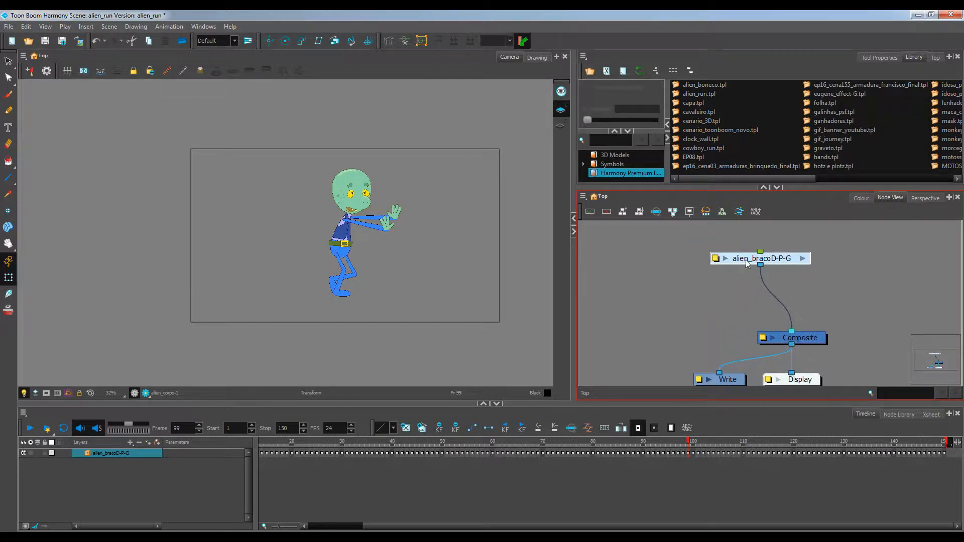
pyautogui.doubleClick(711, 263)
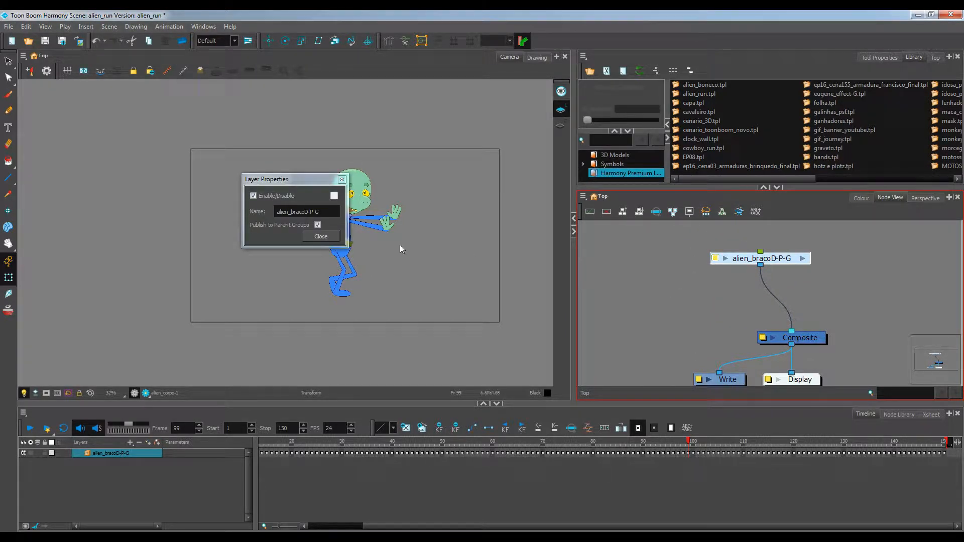
pyautogui.click(315, 213)
pyautogui.moveTo(316, 211); pyautogui.dragTo(292, 211)
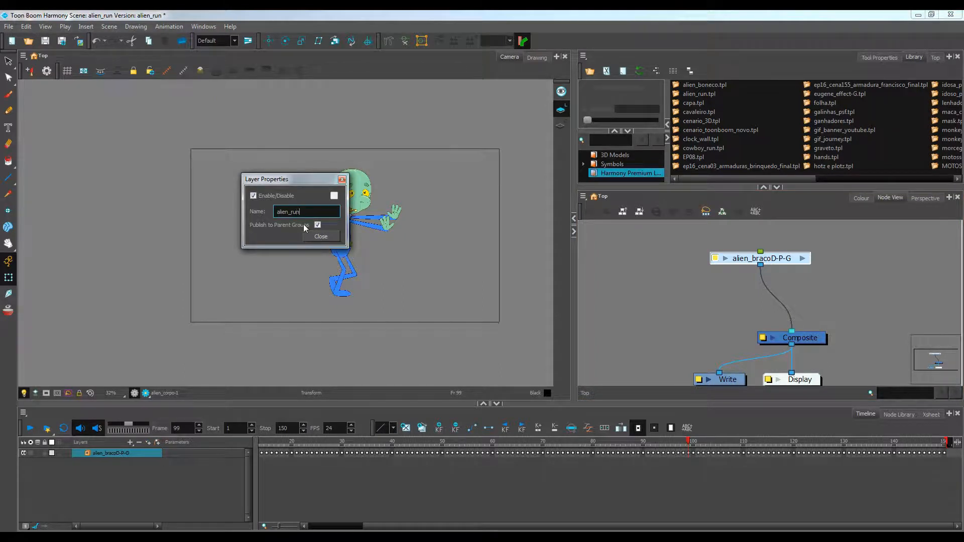
pyautogui.write('run')
pyautogui.press('Return')
pyautogui.click(321, 235)
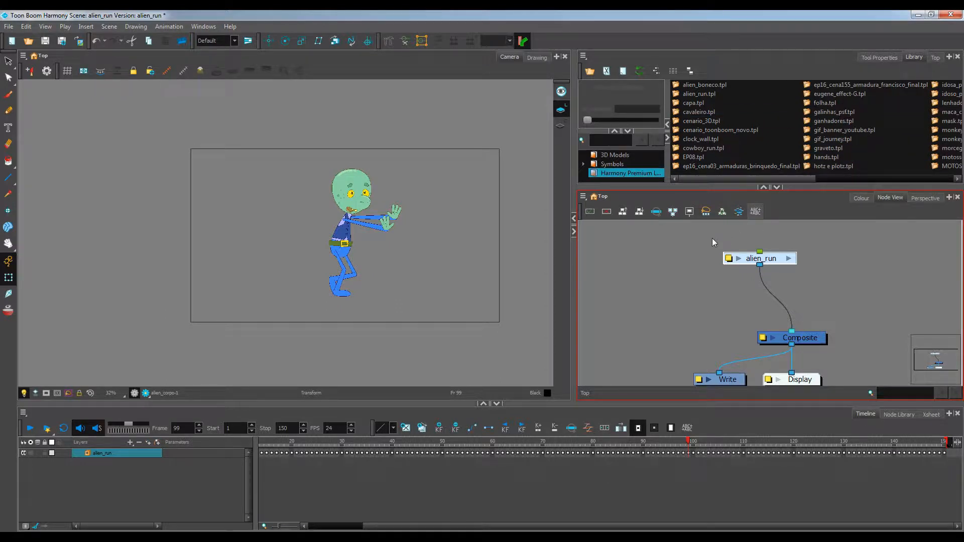
# Paste the selected alien_run group into the Harmony Premium library as a template, accepting the proposed name
pyautogui.moveTo(707, 240); pyautogui.dragTo(846, 296)
pyautogui.moveTo(790, 177); pyautogui.dragTo(928, 187)
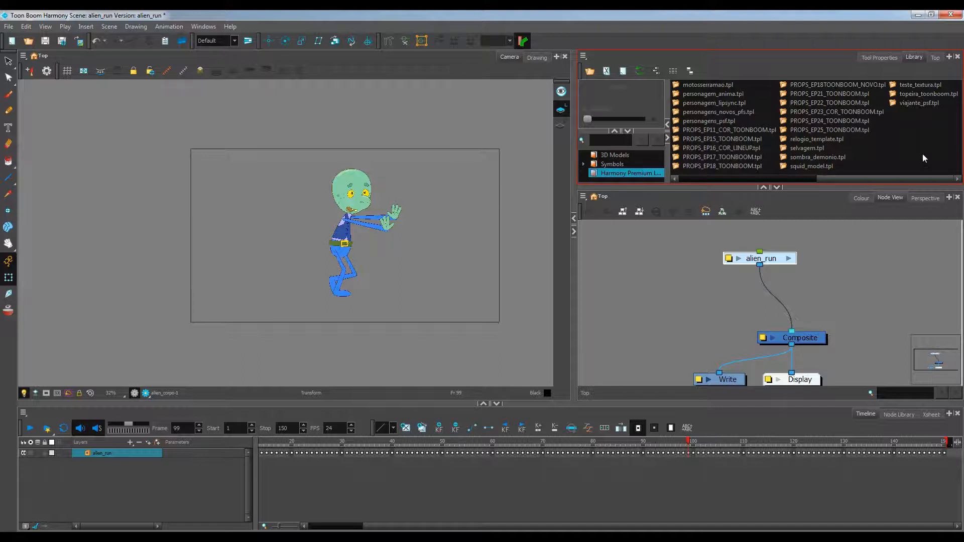
pyautogui.hotkey('ctrl', 'v')
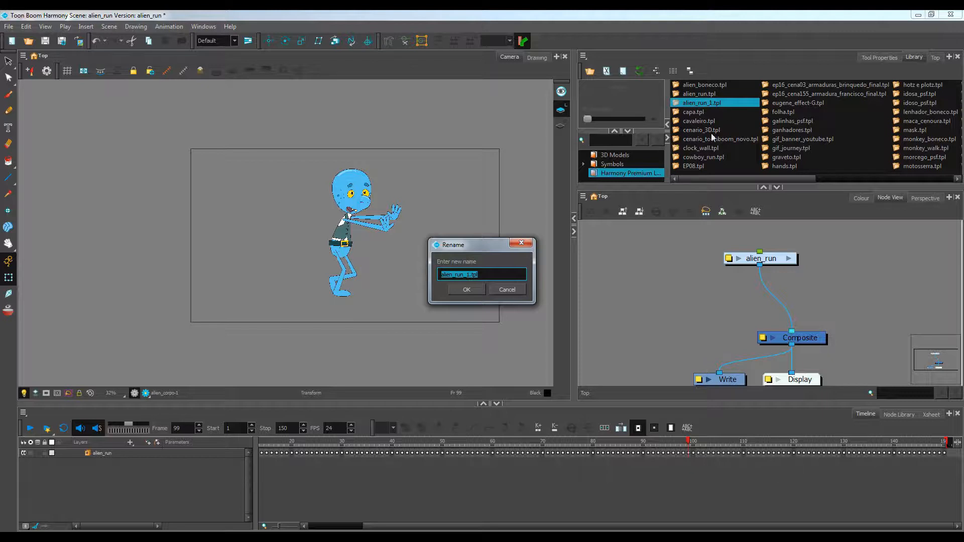
pyautogui.click(467, 290)
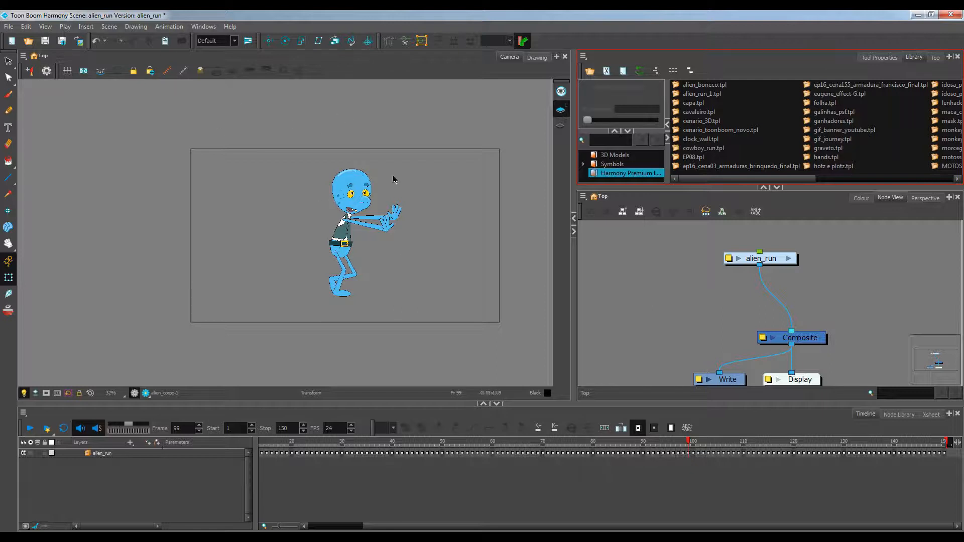
# Close the program, saving the changes to the scene
pyautogui.click(957, 14)
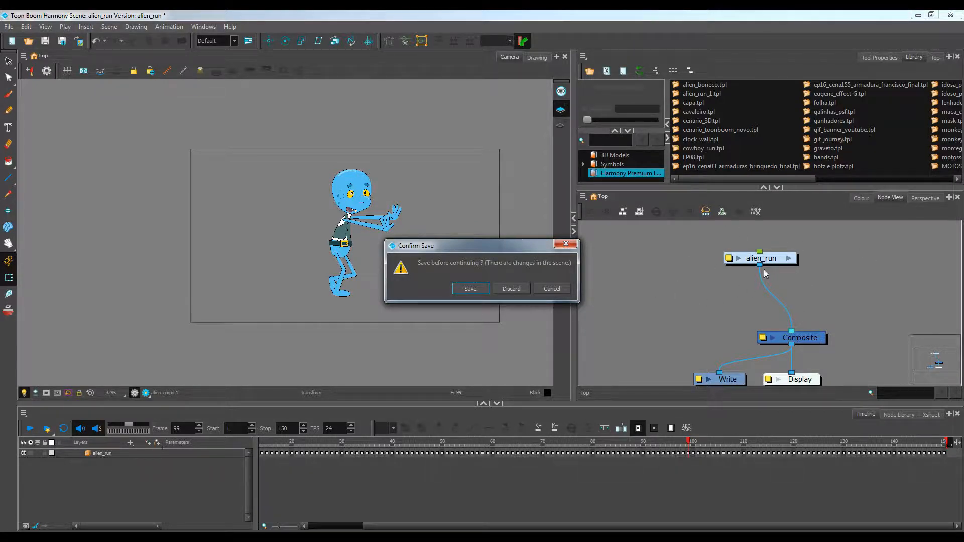
pyautogui.click(470, 289)
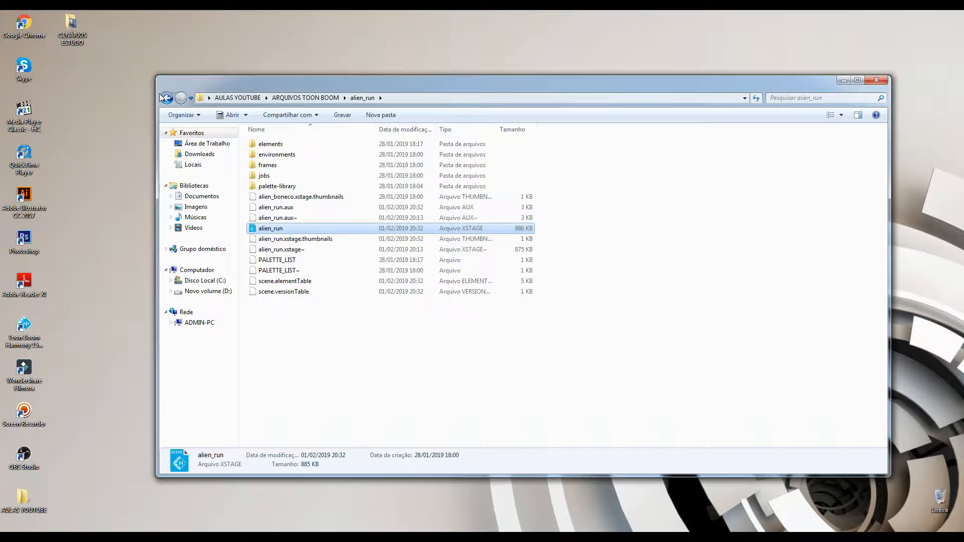
pyautogui.click(166, 97)
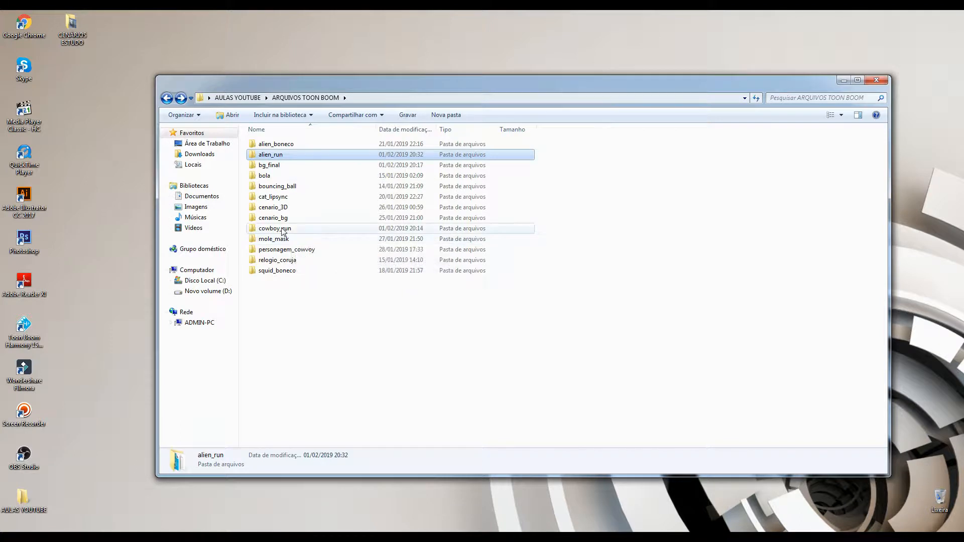
# Open the cowboy_run scene and get the right to modify the Harmony Premium library
pyautogui.doubleClick(281, 229)
pyautogui.doubleClick(280, 229)
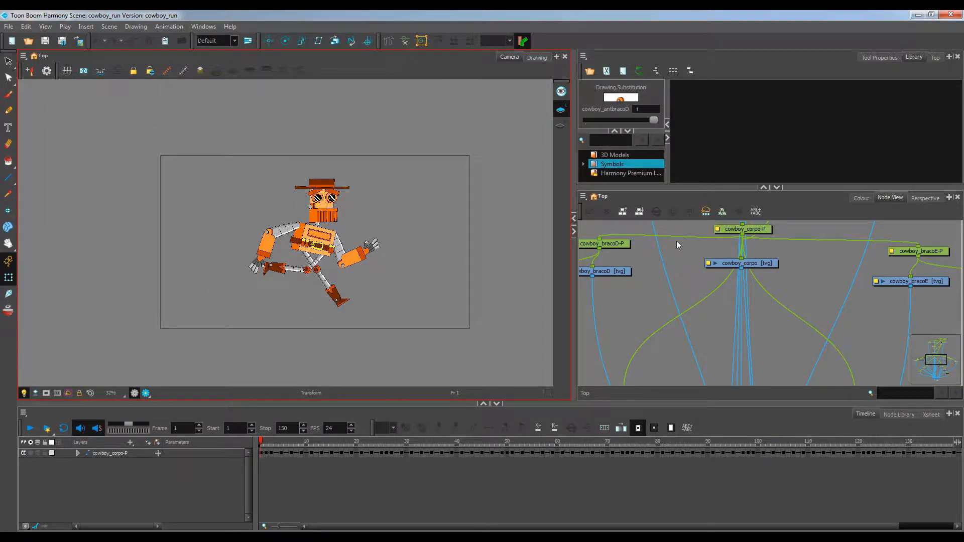
pyautogui.click(624, 172)
pyautogui.rightClick(630, 175)
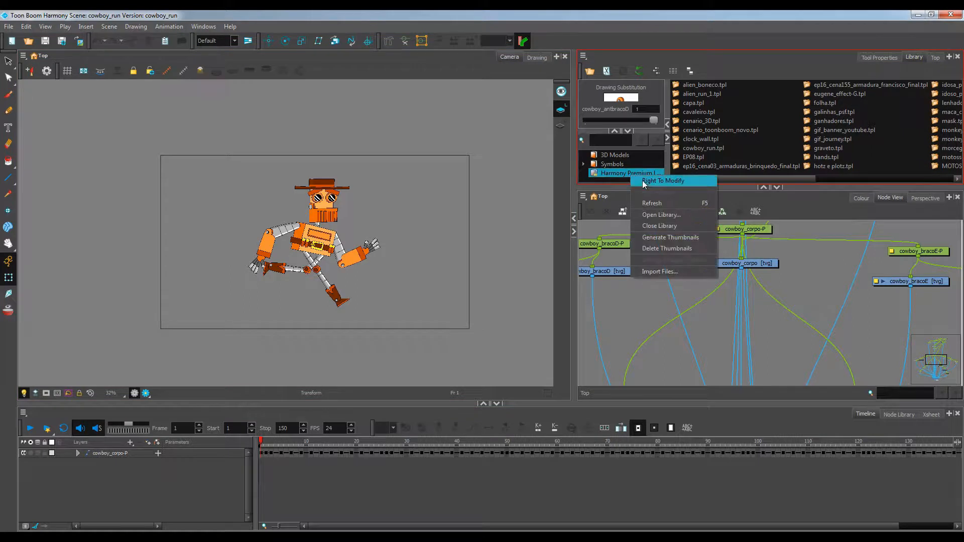
pyautogui.click(644, 182)
pyautogui.scroll(-6, 744, 246)
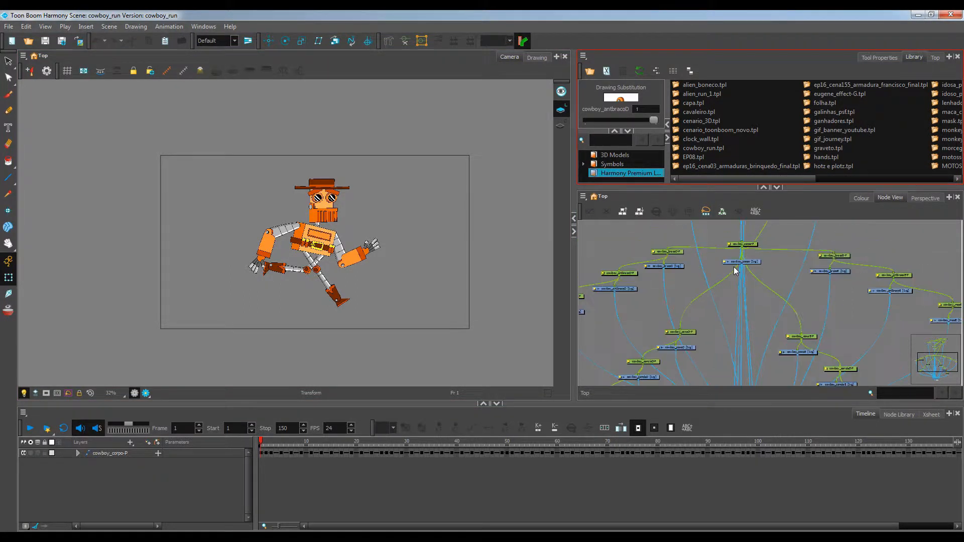
# Group all the cowboy rig nodes in the node view into a single group node
pyautogui.moveTo(631, 241); pyautogui.dragTo(832, 366)
pyautogui.press('Delete')
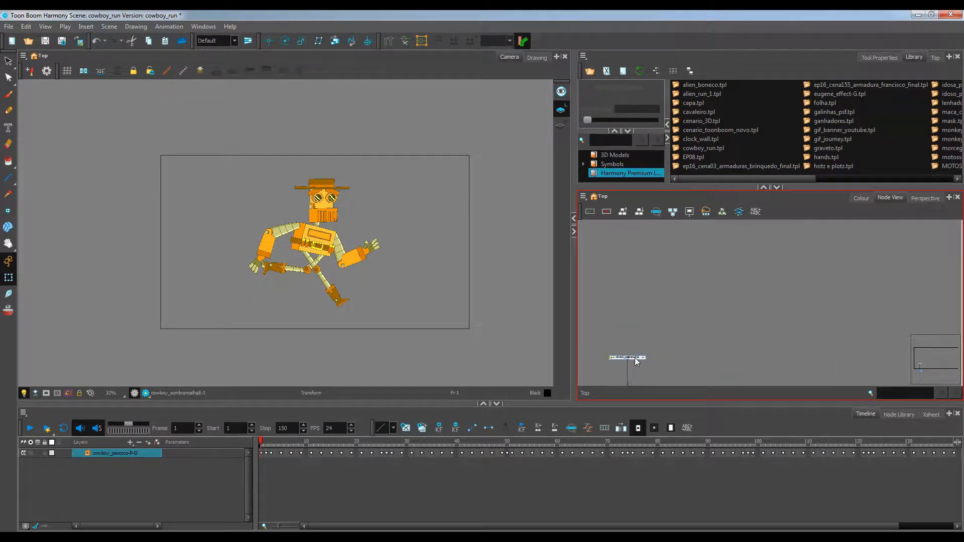
# Move the new group node up and rename it cowboy_run in its layer properties
pyautogui.moveTo(634, 357); pyautogui.dragTo(712, 302)
pyautogui.scroll(2, 747, 252)
pyautogui.scroll(2, 679, 299)
pyautogui.doubleClick(656, 288)
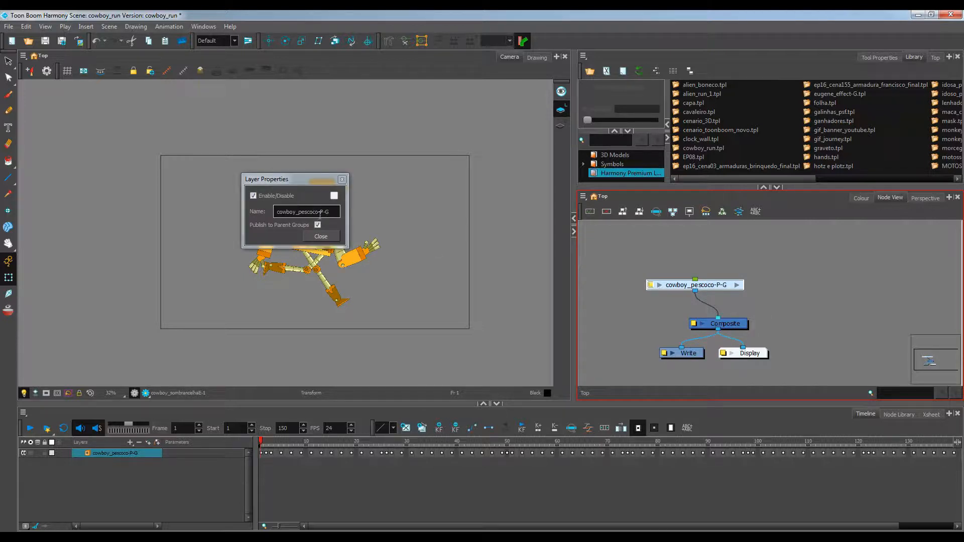
pyautogui.moveTo(326, 214); pyautogui.dragTo(300, 209)
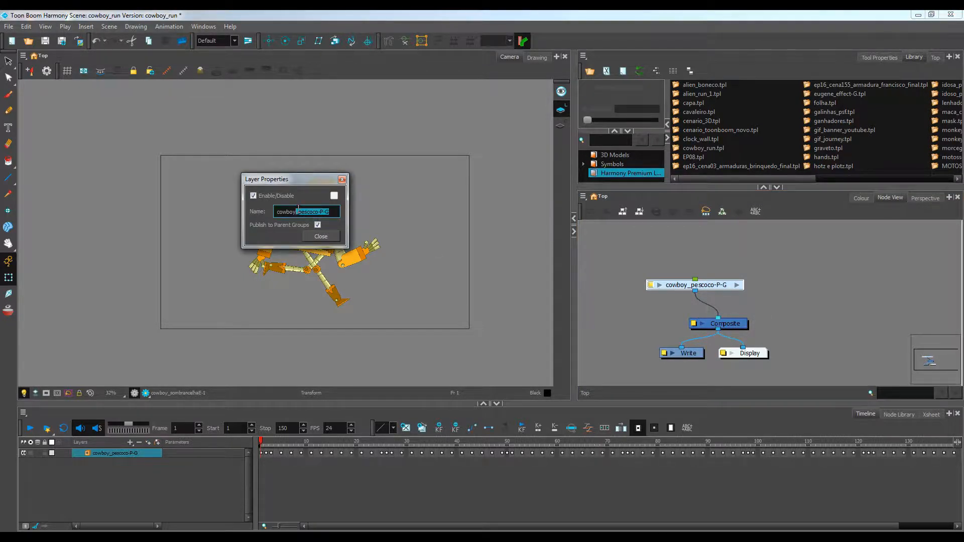
pyautogui.write('_run')
pyautogui.press('Return')
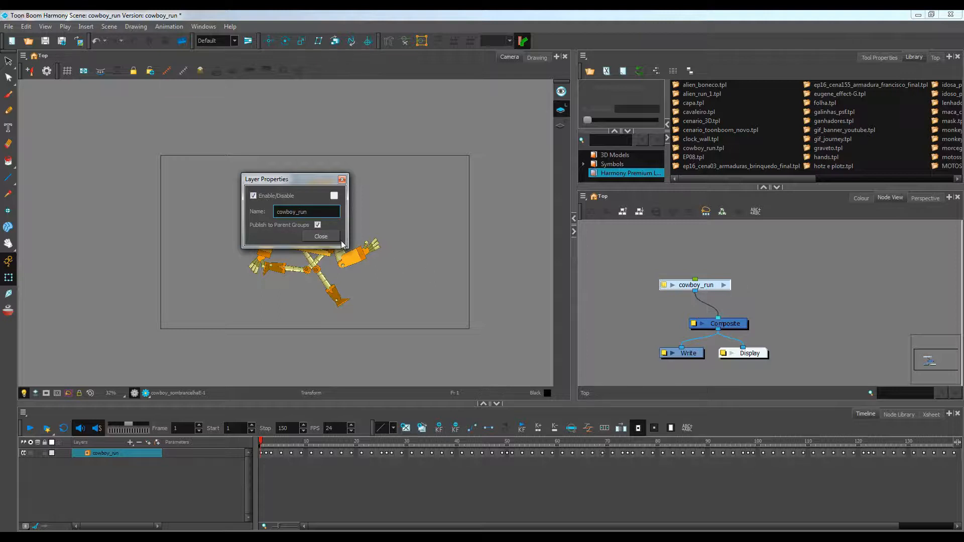
pyautogui.click(321, 236)
# Add the cowboy_run group to the Harmony Premium library as a template, accepting the proposed name cowboy_run_1.tpl
pyautogui.moveTo(722, 253); pyautogui.dragTo(695, 288)
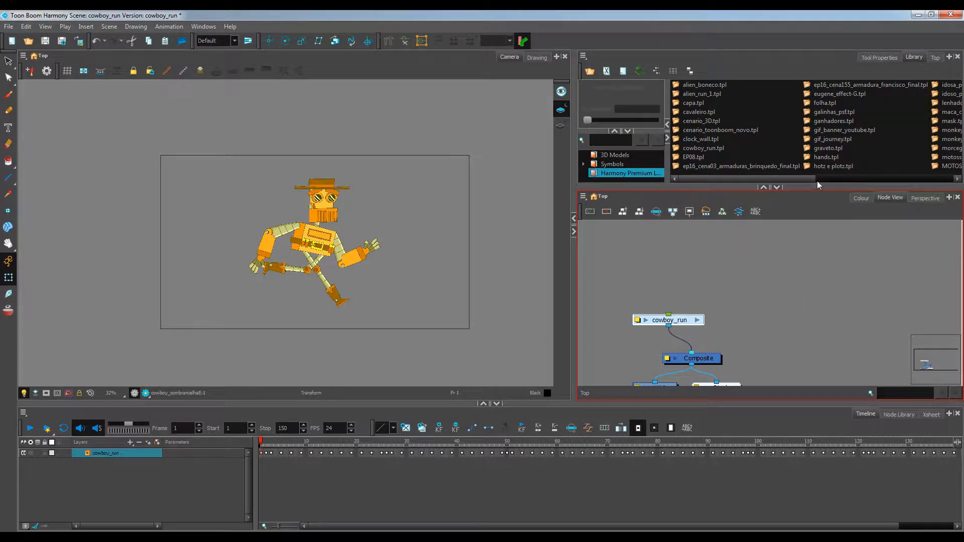
pyautogui.moveTo(817, 180); pyautogui.dragTo(933, 153)
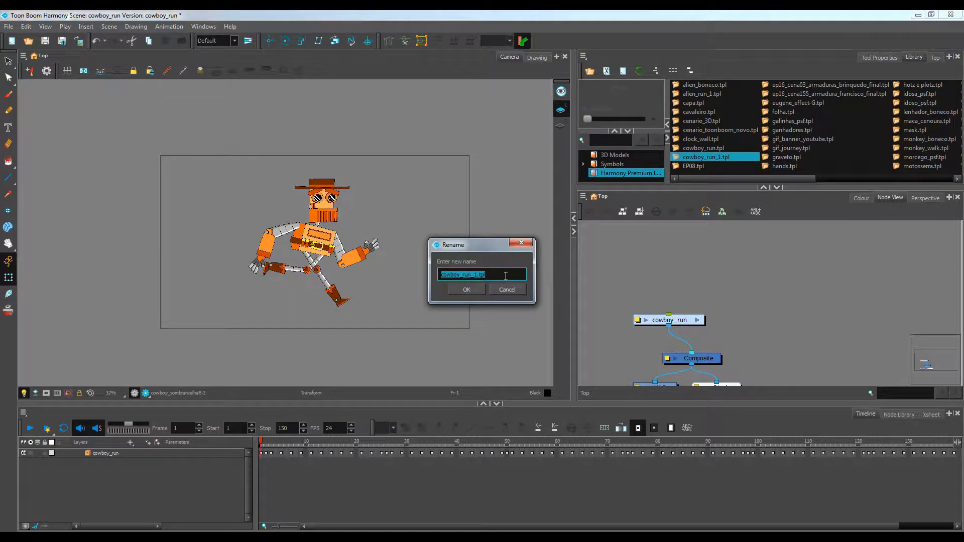
pyautogui.click(469, 294)
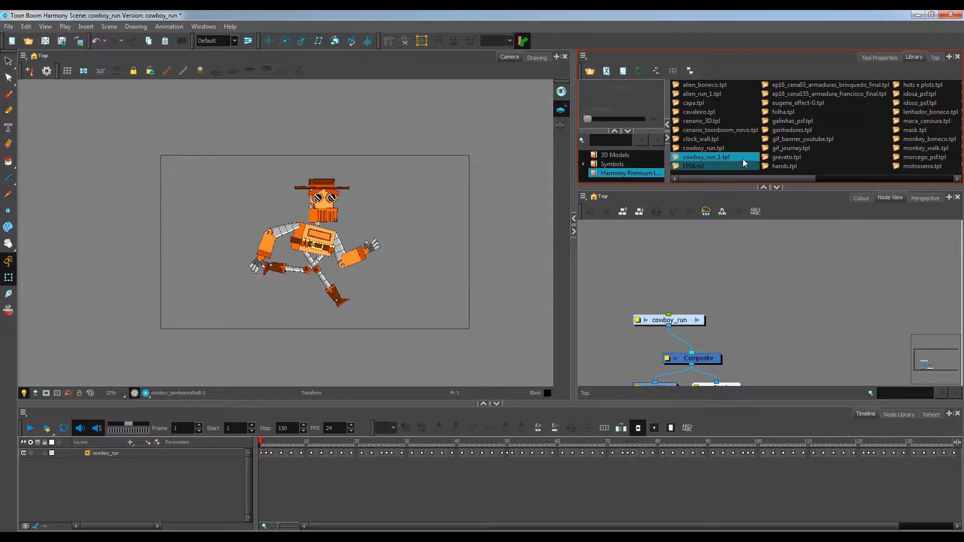
# Delete the old cowboy_run.tpl template from the library and save the scene
pyautogui.click(724, 148)
pyautogui.press('Delete')
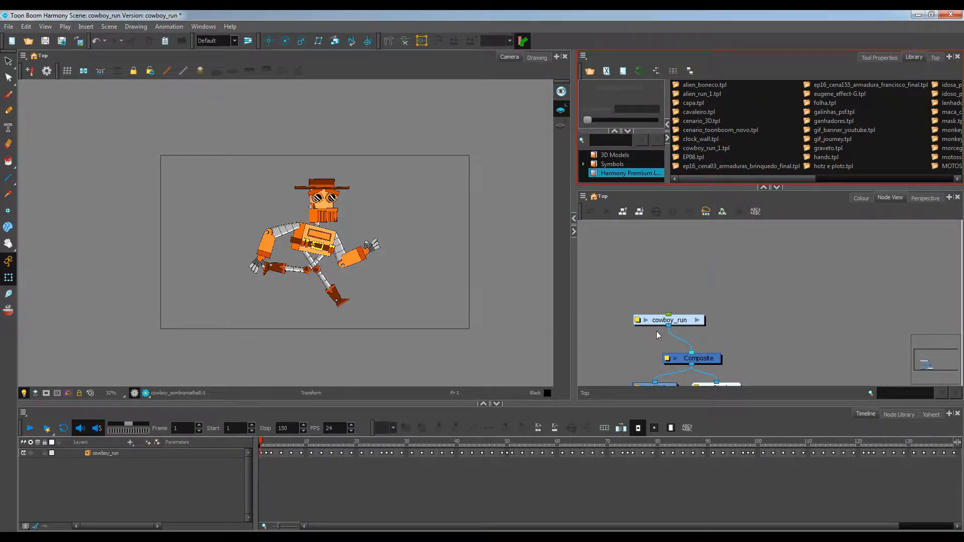
pyautogui.click(10, 28)
pyautogui.click(19, 82)
# Scrub through the cowboy run animation on the timeline and close the program
pyautogui.moveTo(262, 443); pyautogui.dragTo(768, 444)
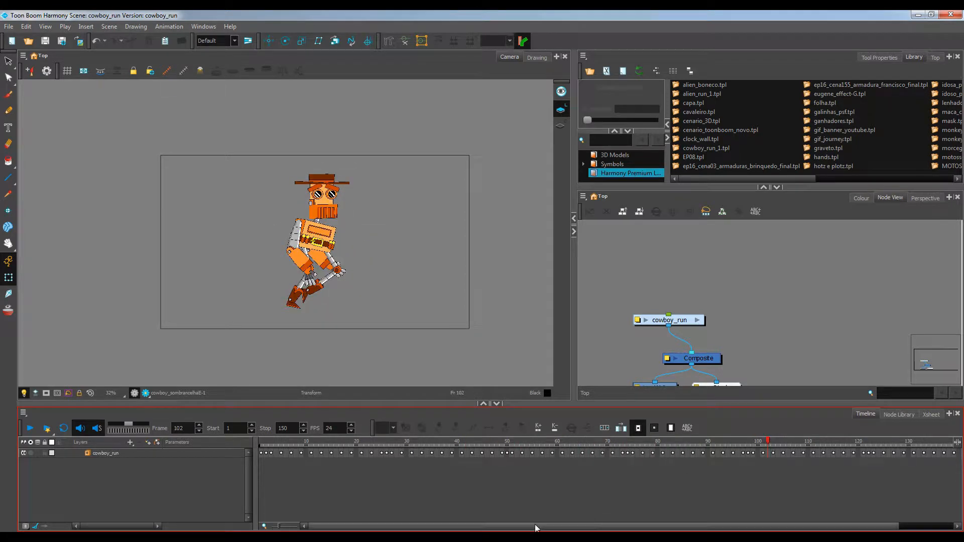
pyautogui.moveTo(535, 525); pyautogui.dragTo(714, 525)
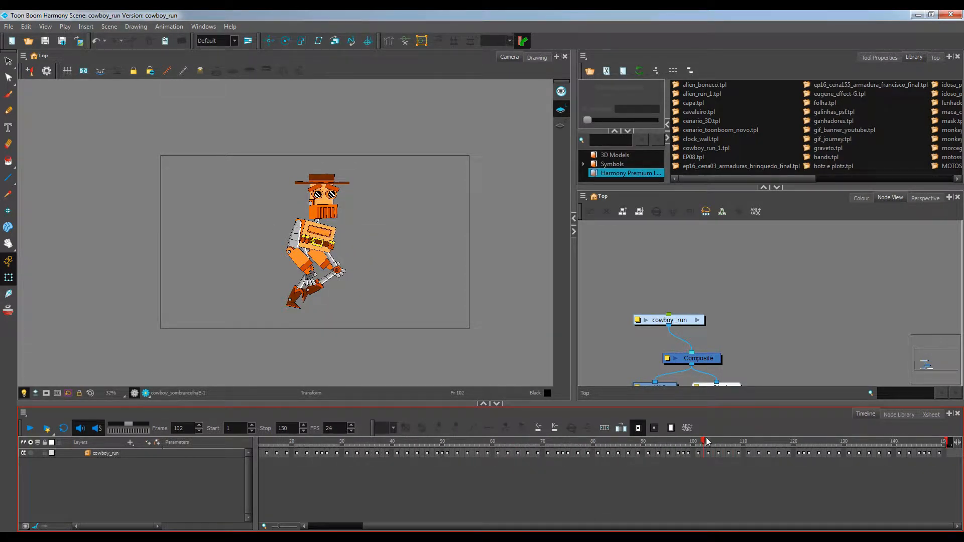
pyautogui.moveTo(706, 440); pyautogui.dragTo(168, 453)
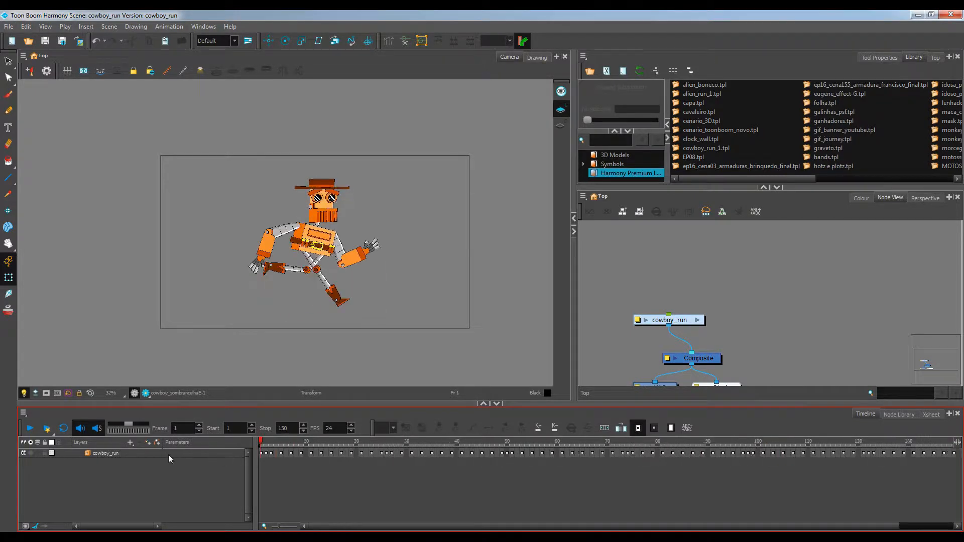
pyautogui.click(952, 15)
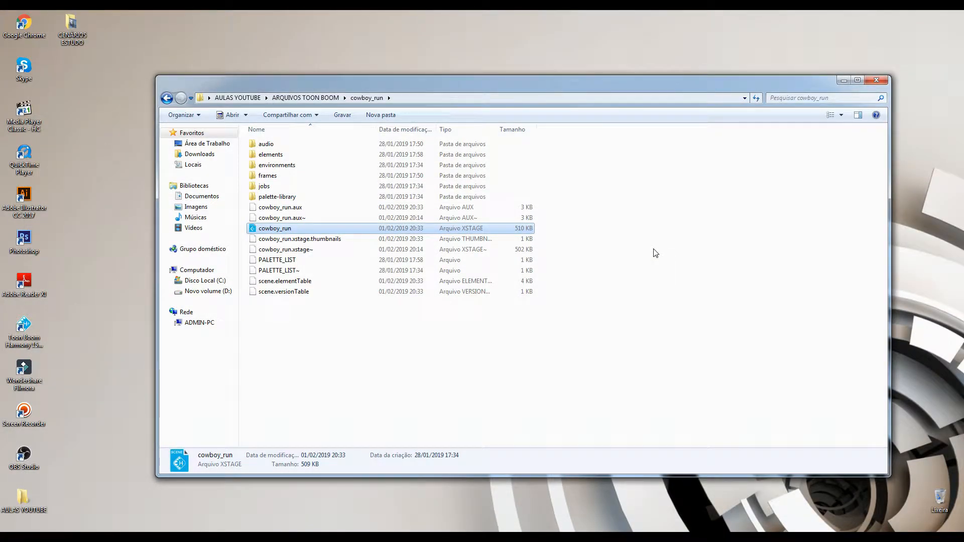
# Open the bg_final scene from the project folder
pyautogui.click(285, 384)
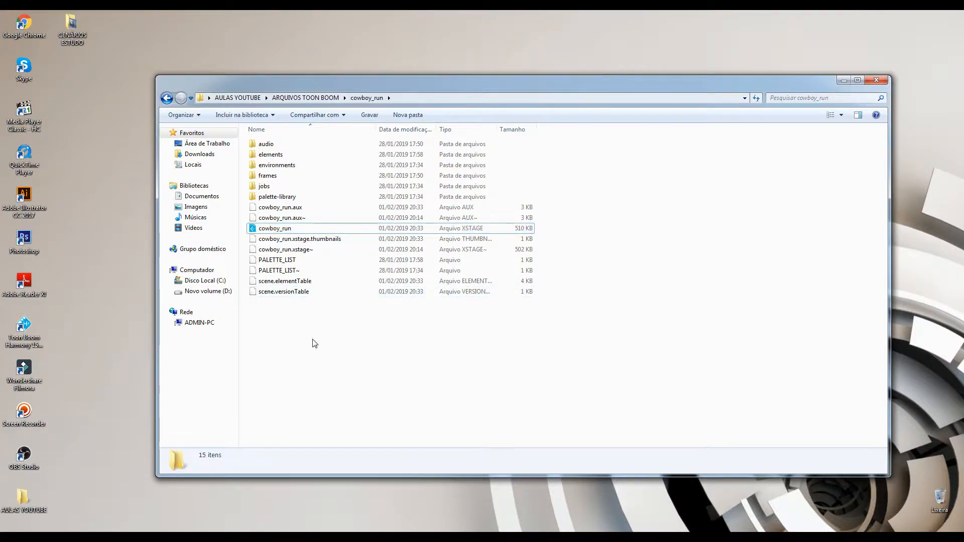
pyautogui.press('BackSpace')
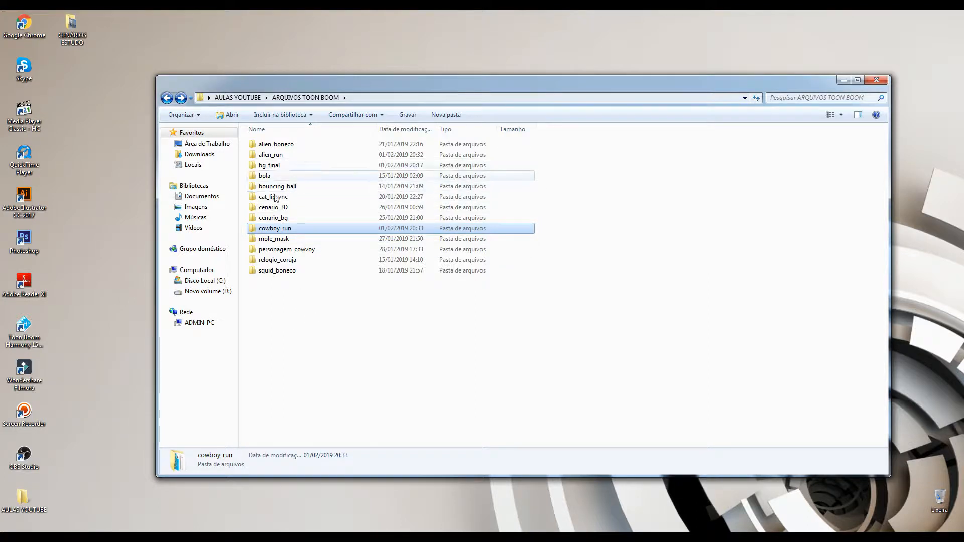
pyautogui.click(278, 165)
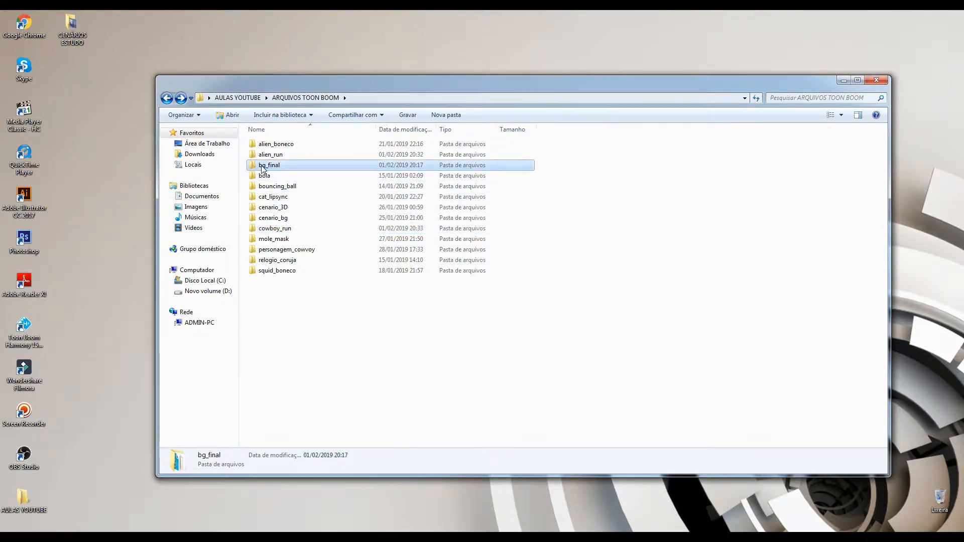
pyautogui.doubleClick(280, 165)
pyautogui.doubleClick(274, 228)
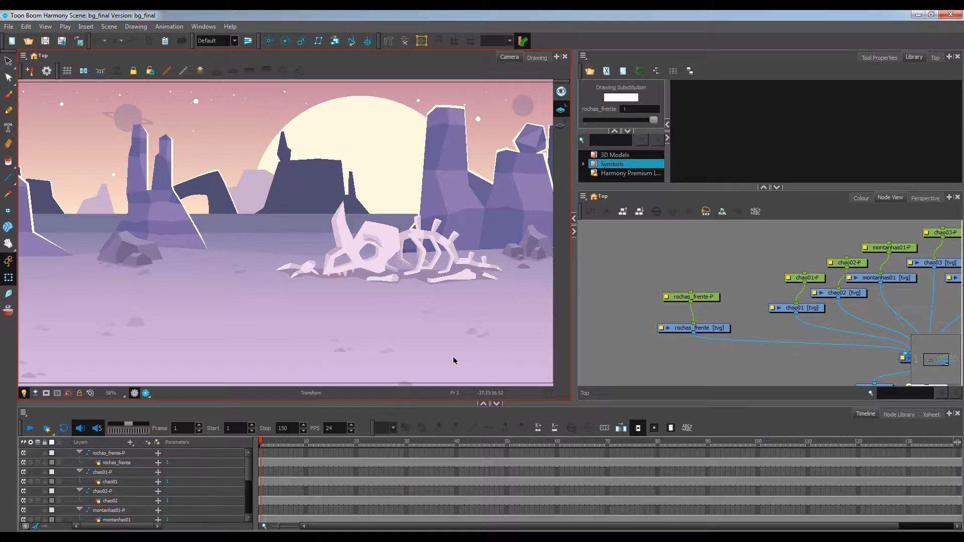
# Play back and scrub through the bg_final scene to review the background
pyautogui.scroll(-2, 312, 171)
pyautogui.moveTo(322, 206); pyautogui.dragTo(320, 236)
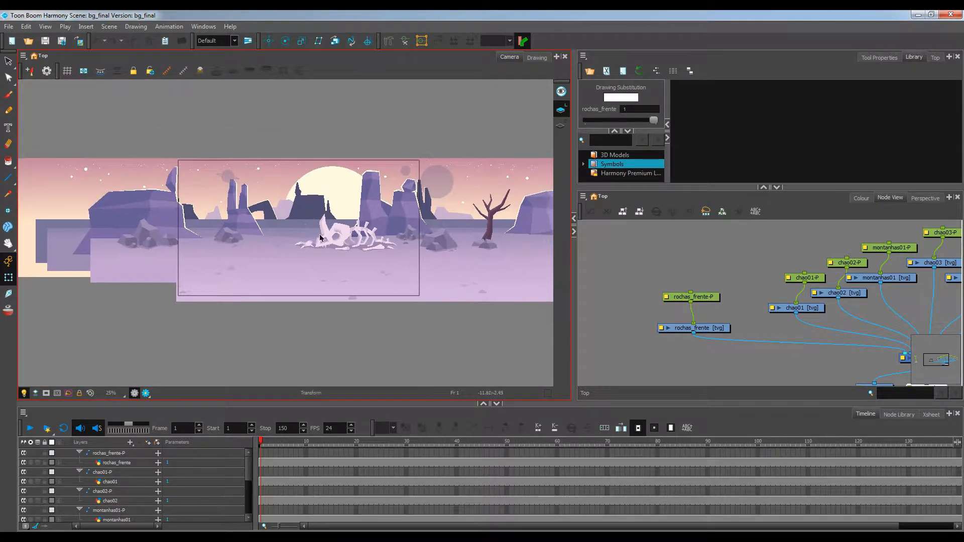
pyautogui.scroll(1, 311, 236)
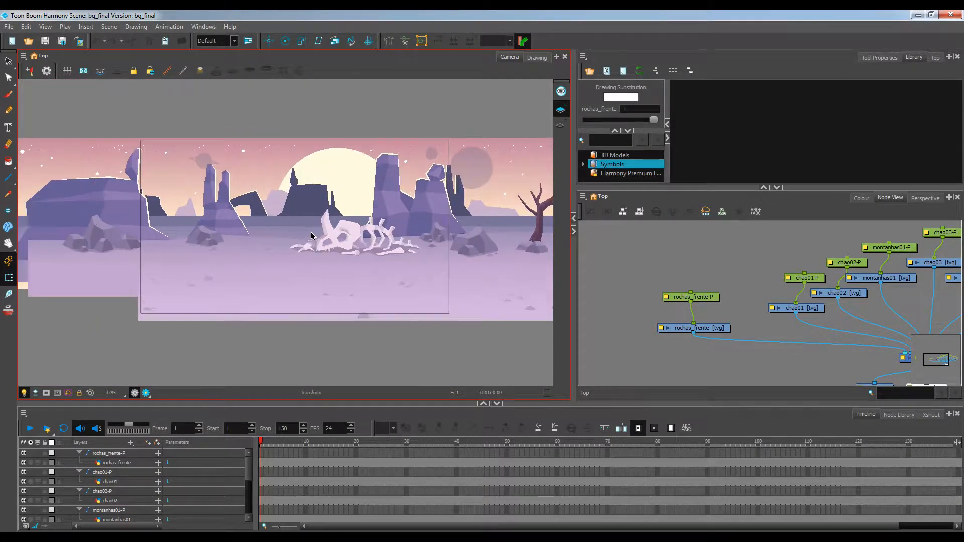
pyautogui.click(32, 428)
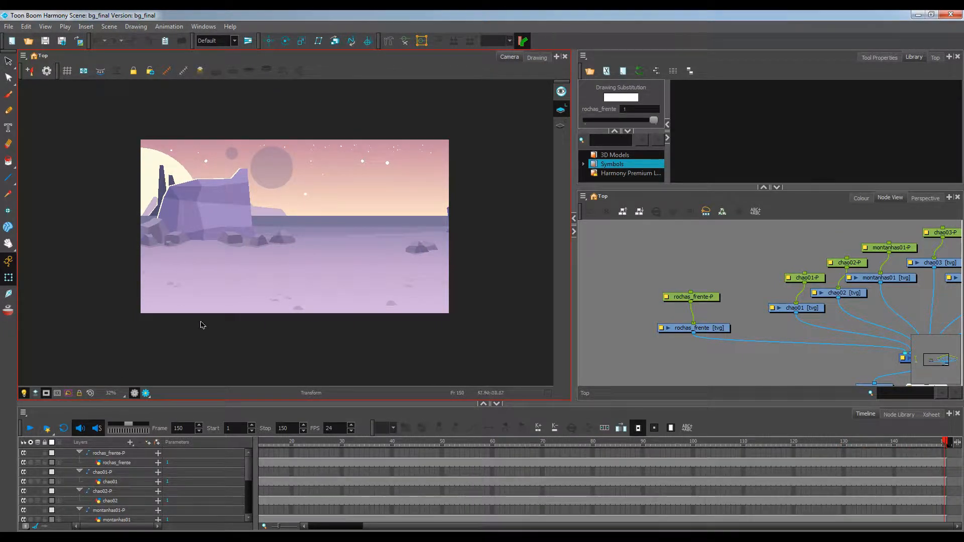
pyautogui.click(31, 430)
pyautogui.moveTo(528, 443); pyautogui.dragTo(185, 437)
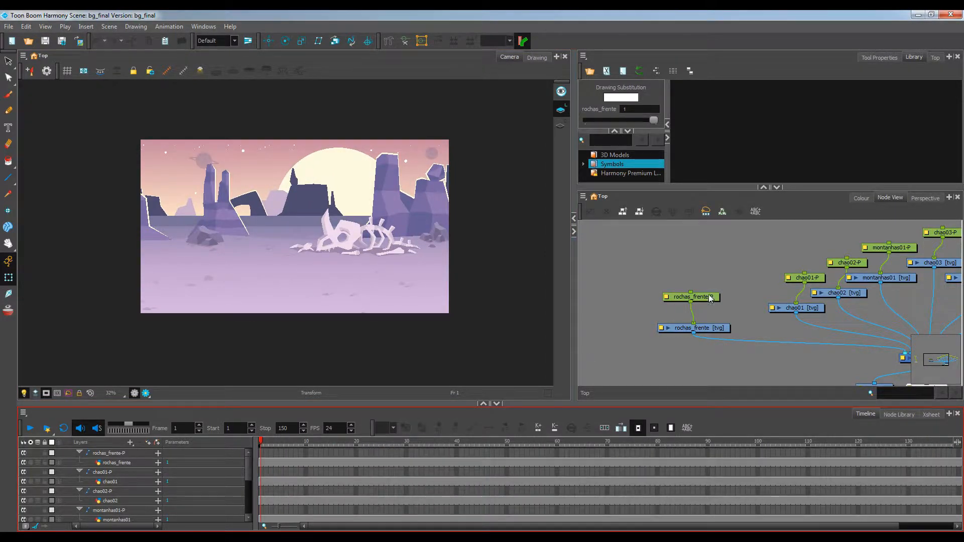
# Get the right to modify the Harmony Premium library
pyautogui.scroll(-1, 720, 294)
pyautogui.moveTo(826, 296); pyautogui.dragTo(748, 314)
pyautogui.scroll(-1, 672, 293)
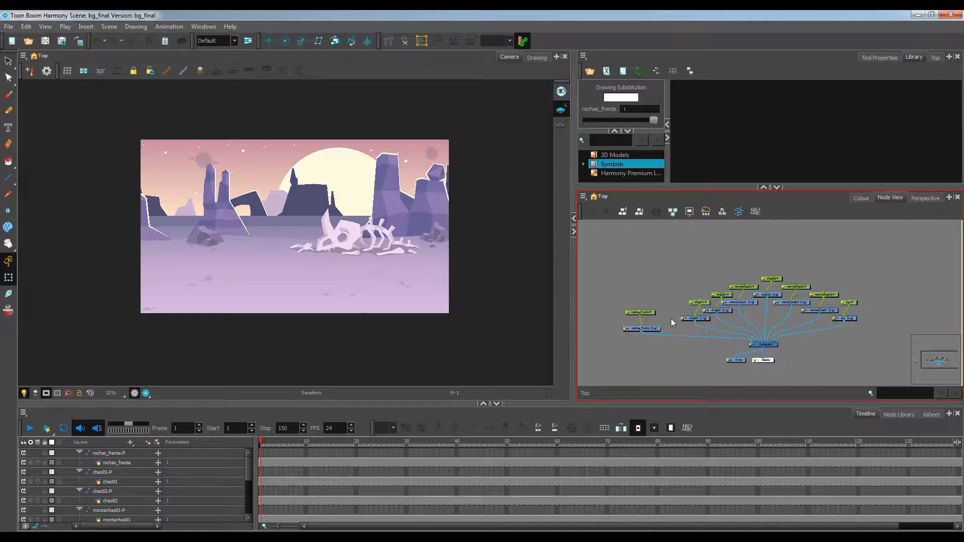
pyautogui.click(612, 174)
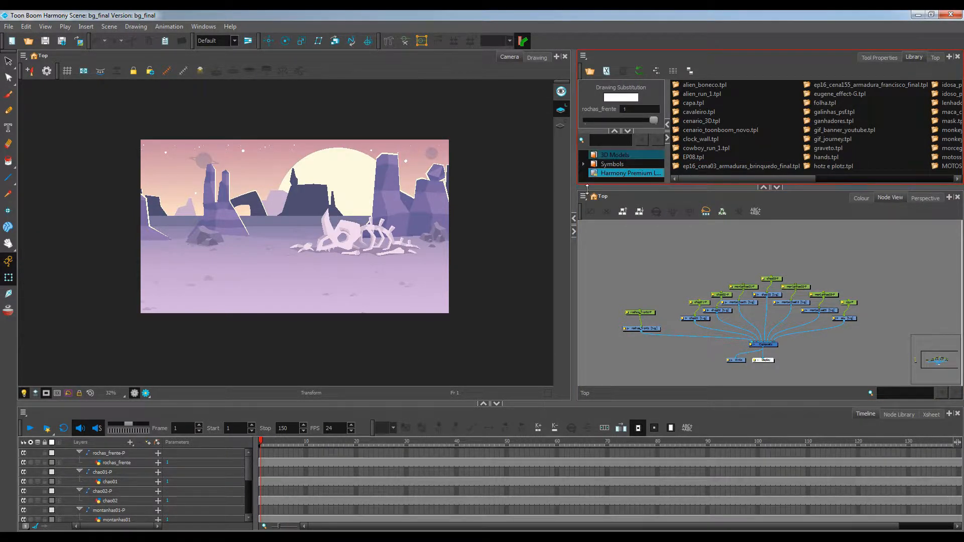
pyautogui.rightClick(617, 174)
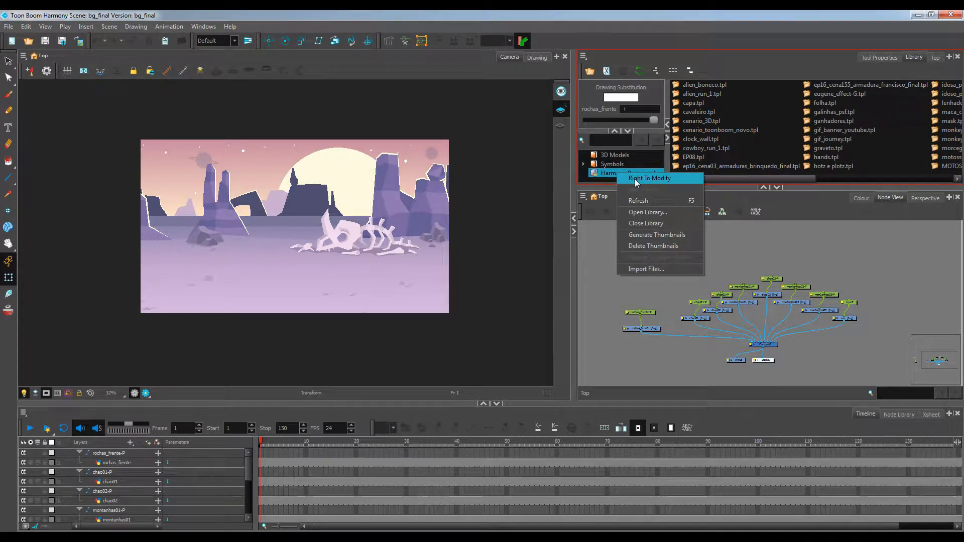
pyautogui.click(635, 180)
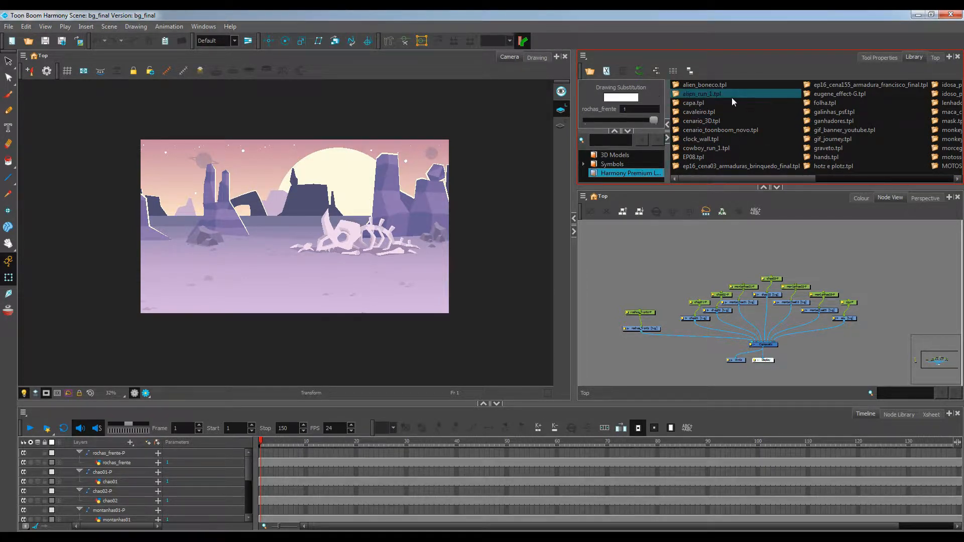
# Bring the alien_run_1 and cowboy_run_1 templates from the library into the node view
pyautogui.click(701, 94)
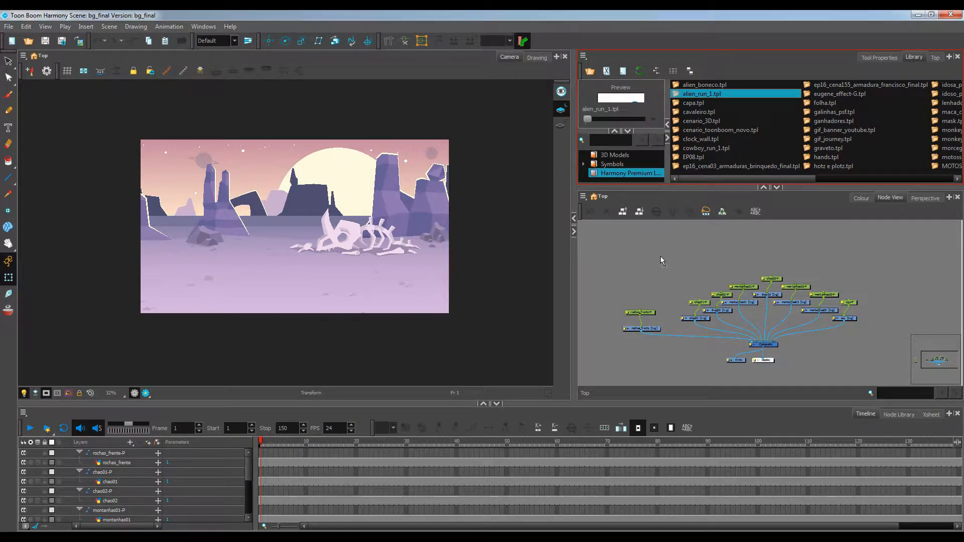
pyautogui.moveTo(660, 260); pyautogui.dragTo(660, 260)
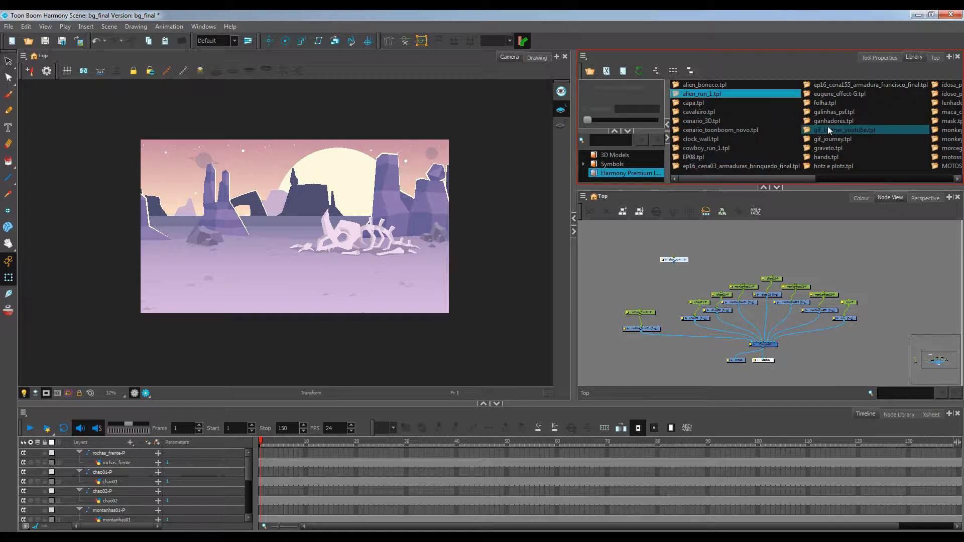
pyautogui.click(709, 149)
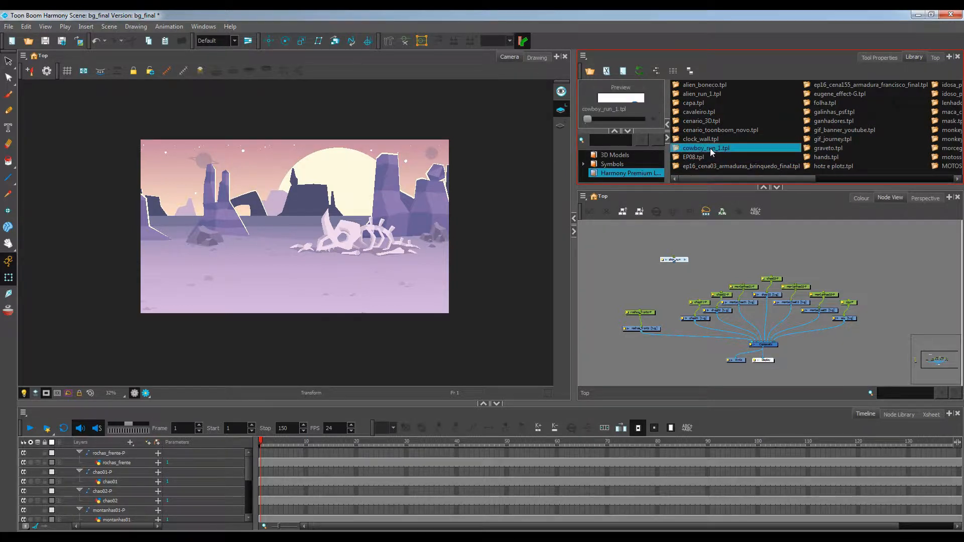
pyautogui.moveTo(709, 149); pyautogui.dragTo(710, 258)
# Rearrange the rochas_frente, alien_run and cowboy_run nodes in the node view
pyautogui.scroll(1, 631, 286)
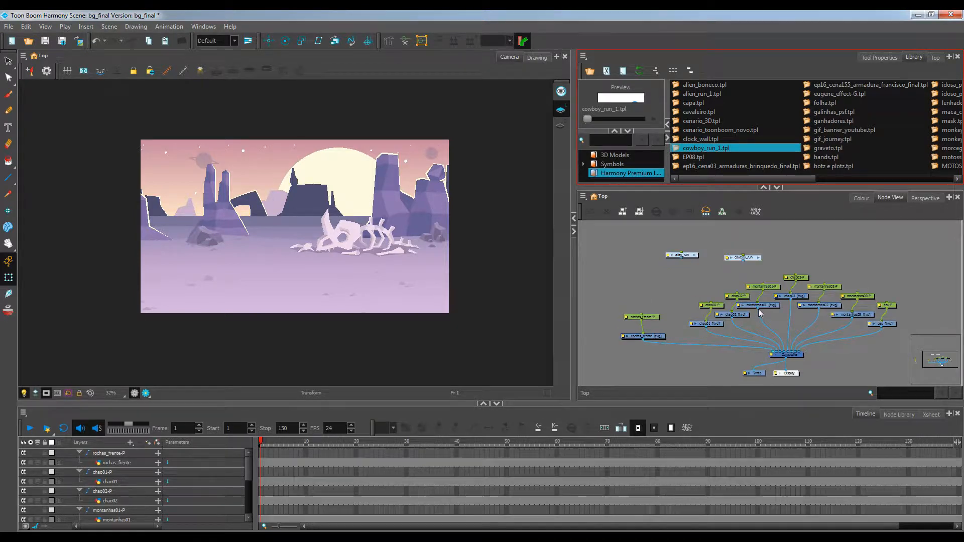
pyautogui.moveTo(684, 300); pyautogui.dragTo(686, 286)
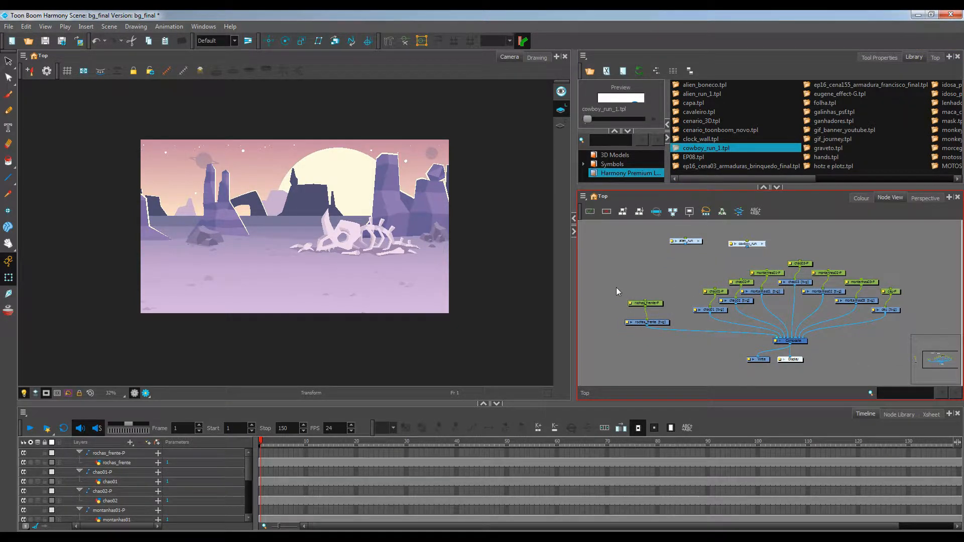
pyautogui.moveTo(616, 287)
pyautogui.mouseDown()
pyautogui.moveTo(666, 339)
pyautogui.moveTo(626, 332)
pyautogui.mouseUp()
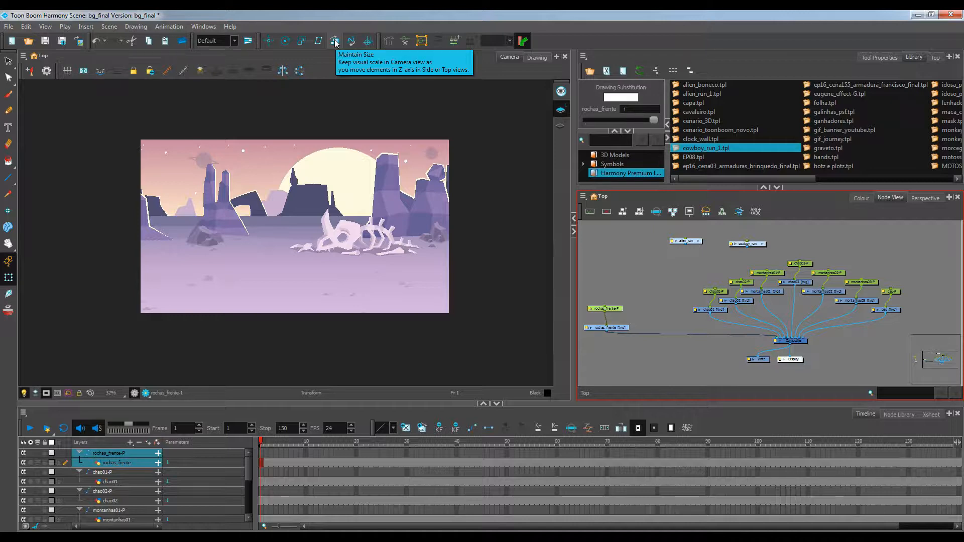
pyautogui.moveTo(696, 244); pyautogui.dragTo(661, 306)
pyautogui.moveTo(755, 244); pyautogui.dragTo(726, 264)
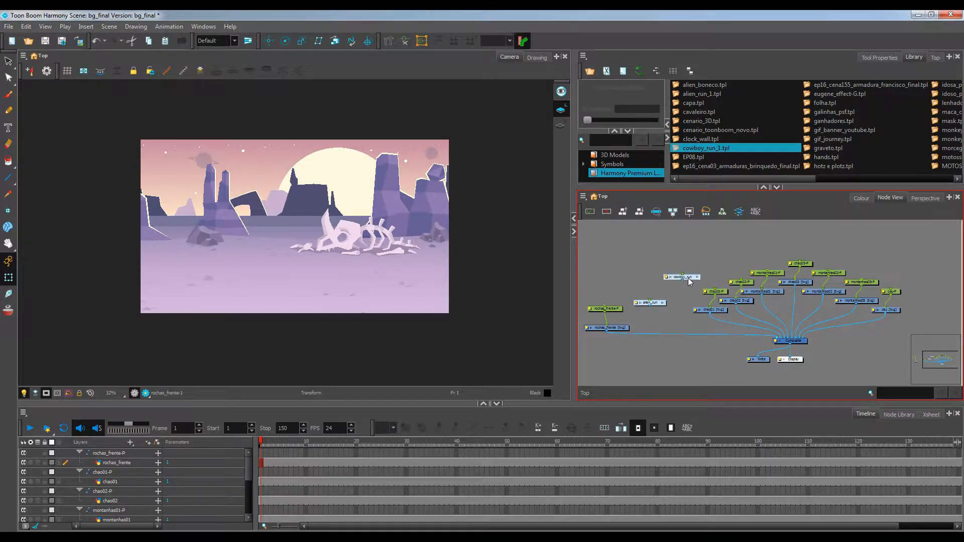
pyautogui.scroll(5, 693, 316)
pyautogui.moveTo(655, 312); pyautogui.dragTo(625, 299)
pyautogui.scroll(-3, 769, 305)
pyautogui.moveTo(769, 304); pyautogui.dragTo(740, 306)
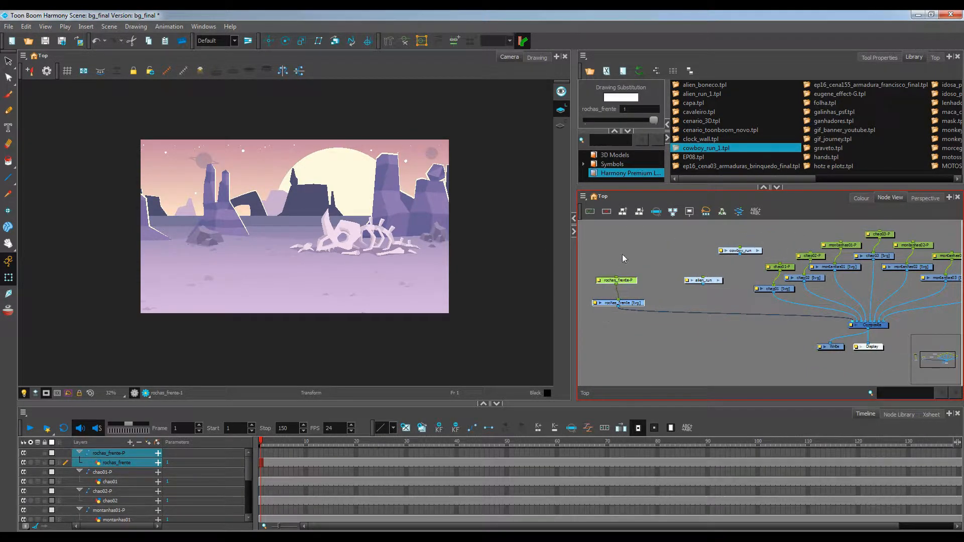
# Go to frame 28 and connect the alien_run node to the Composite node
pyautogui.moveTo(302, 442); pyautogui.dragTo(397, 443)
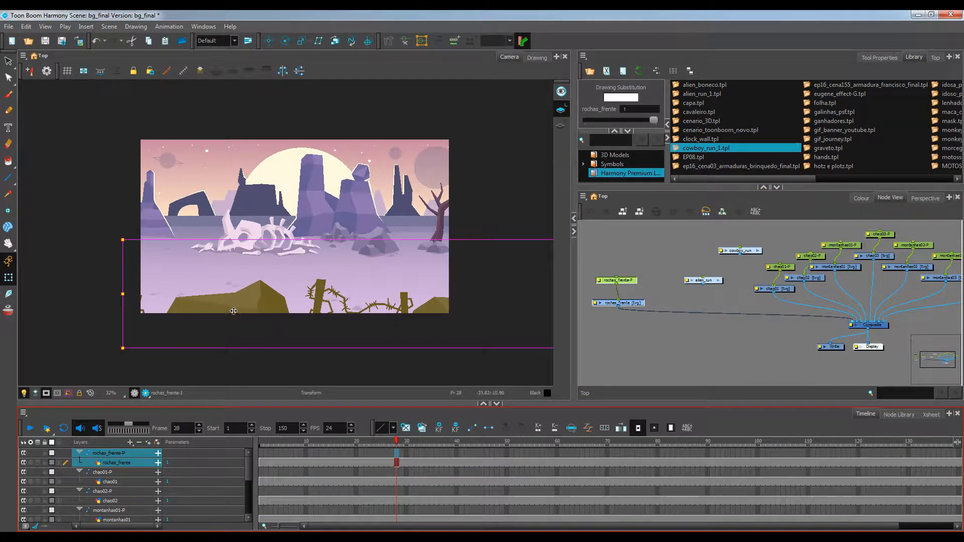
pyautogui.click(653, 276)
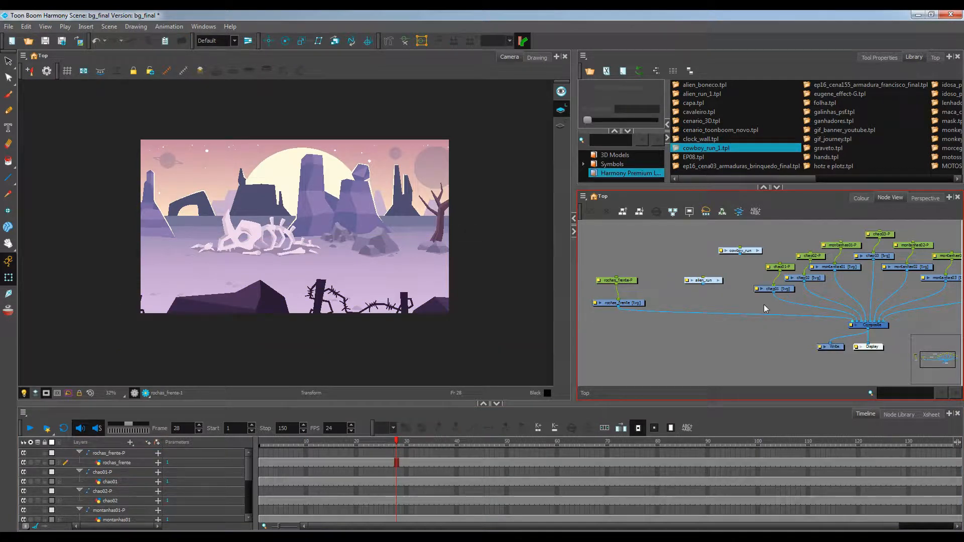
pyautogui.moveTo(710, 282); pyautogui.dragTo(854, 320)
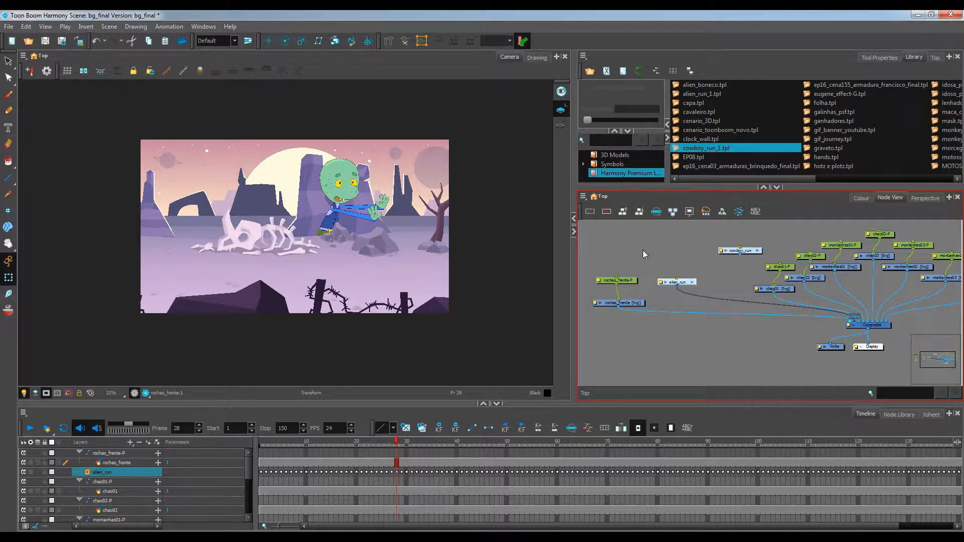
# Select the alien_run node and add a peg above it
pyautogui.moveTo(654, 258); pyautogui.dragTo(701, 297)
pyautogui.scroll(3, 643, 294)
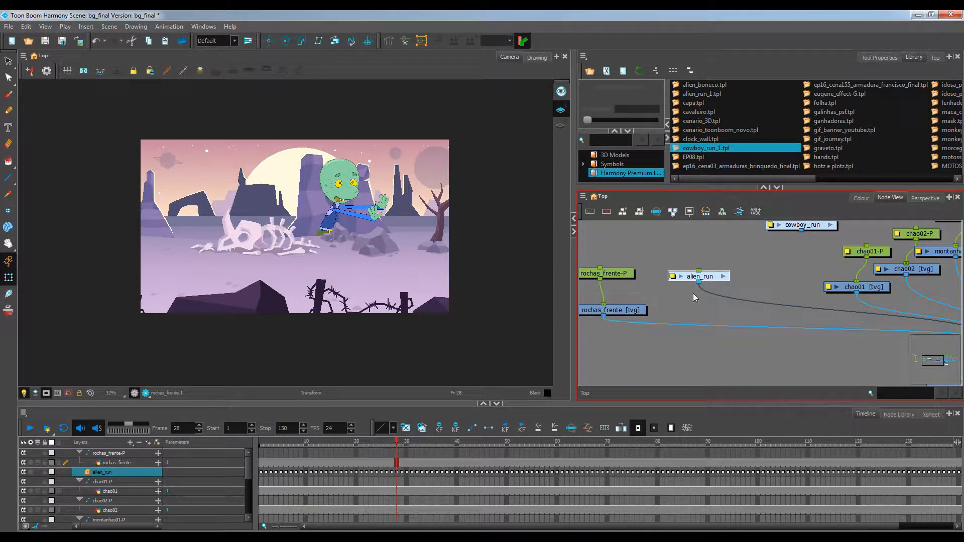
pyautogui.click(159, 442)
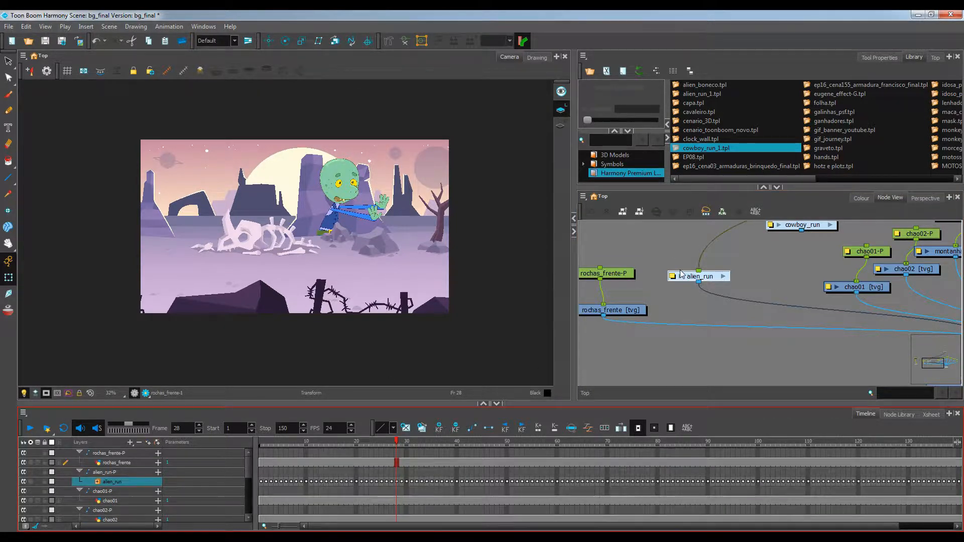
# Use Order Node View settings and rearrange the alien_run-P peg and surrounding nodes in the node view
pyautogui.click(623, 215)
pyautogui.click(470, 289)
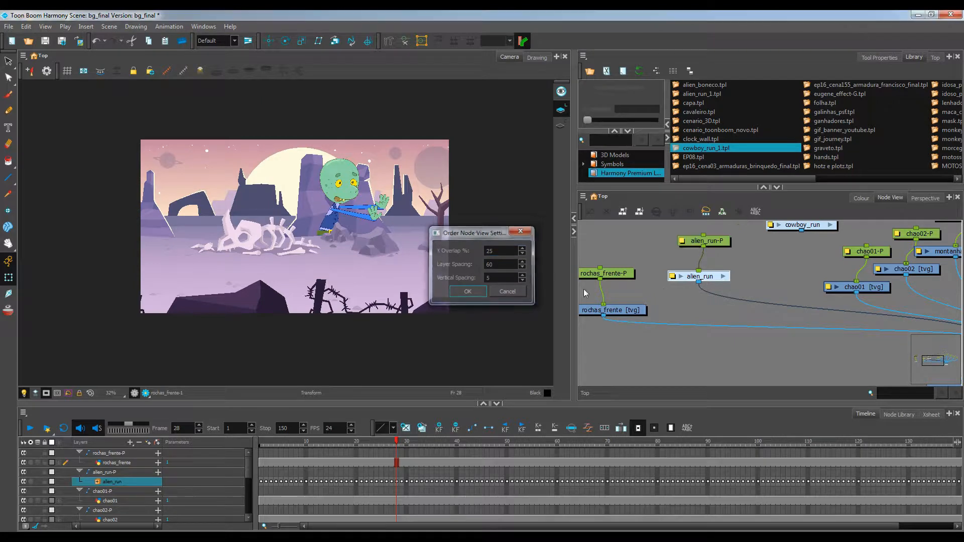
pyautogui.moveTo(710, 276); pyautogui.dragTo(782, 315)
pyautogui.moveTo(683, 315)
pyautogui.mouseDown()
pyautogui.moveTo(689, 255)
pyautogui.moveTo(686, 300)
pyautogui.mouseUp()
pyautogui.scroll(-2, 682, 303)
pyautogui.moveTo(672, 336); pyautogui.dragTo(724, 332)
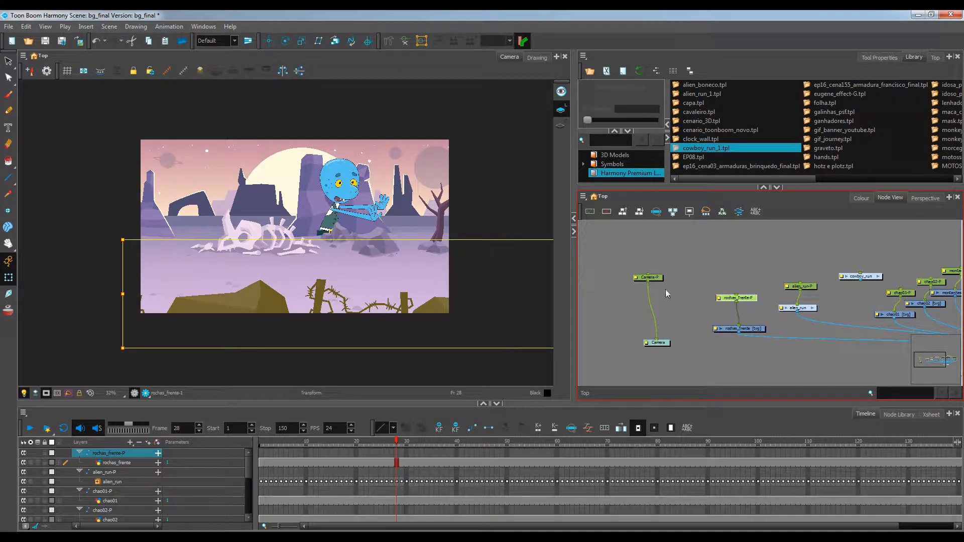
# Connect the Camera-P peg's output to the alien_run-P peg
pyautogui.click(664, 279)
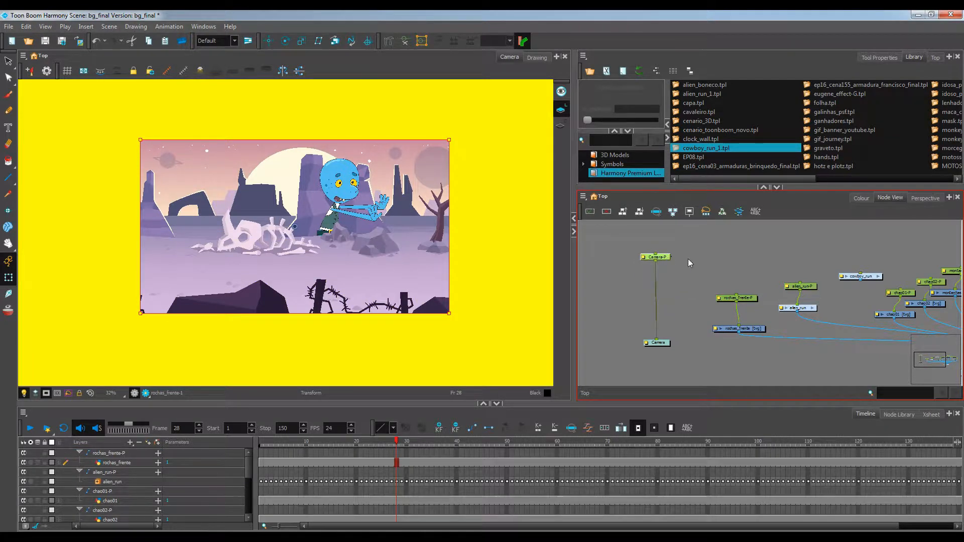
pyautogui.click(687, 258)
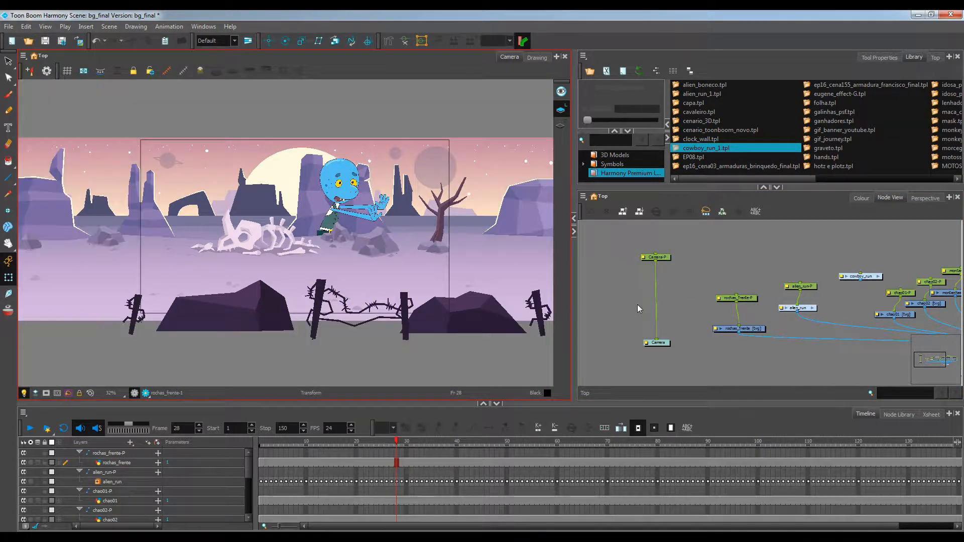
pyautogui.moveTo(657, 275); pyautogui.dragTo(637, 298)
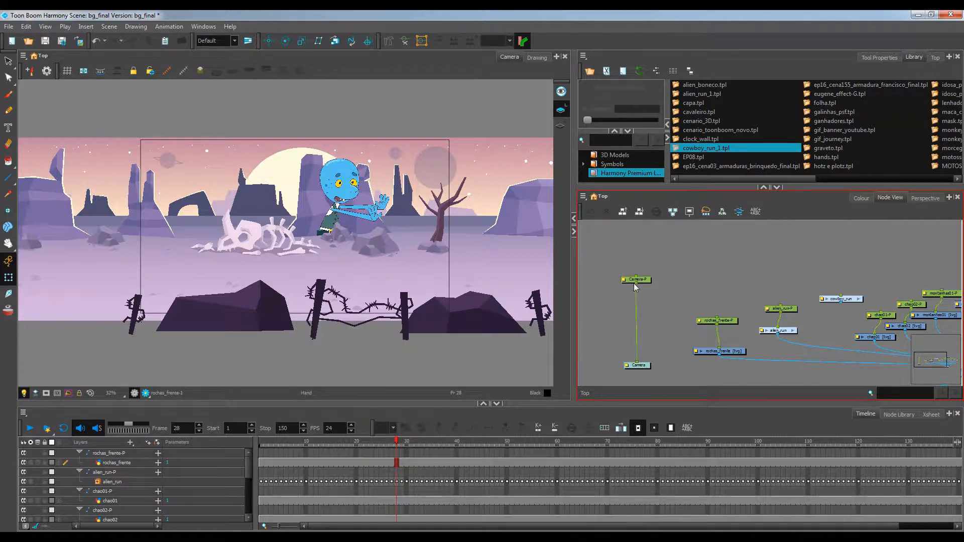
pyautogui.moveTo(633, 283); pyautogui.dragTo(779, 305)
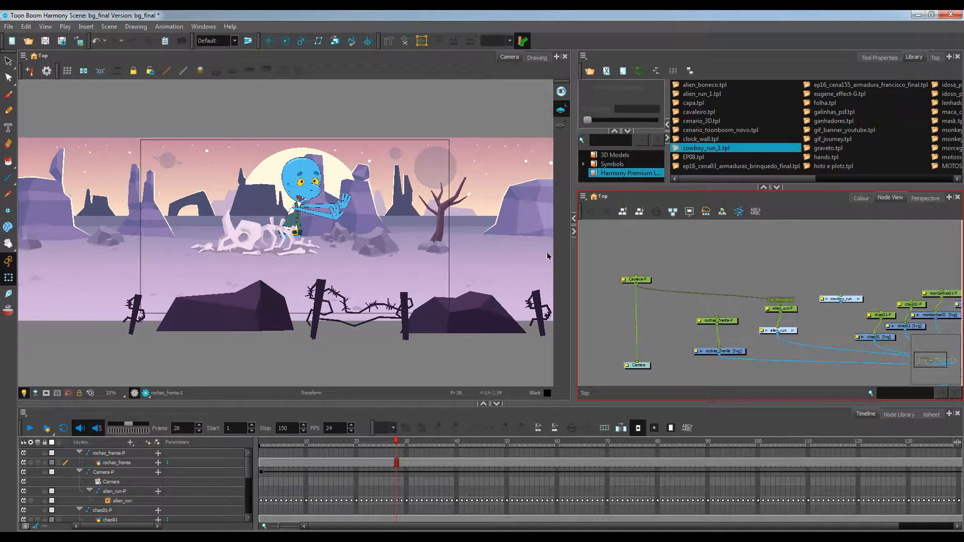
# Open the Top view, select alien_run-P and move the alien rig in depth relative to the camera
pyautogui.moveTo(818, 189); pyautogui.dragTo(818, 222)
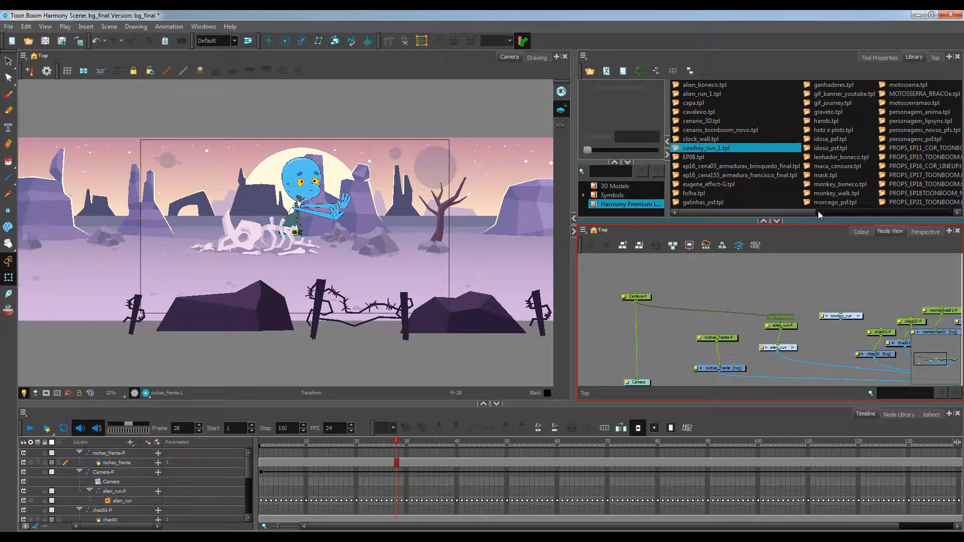
pyautogui.click(934, 58)
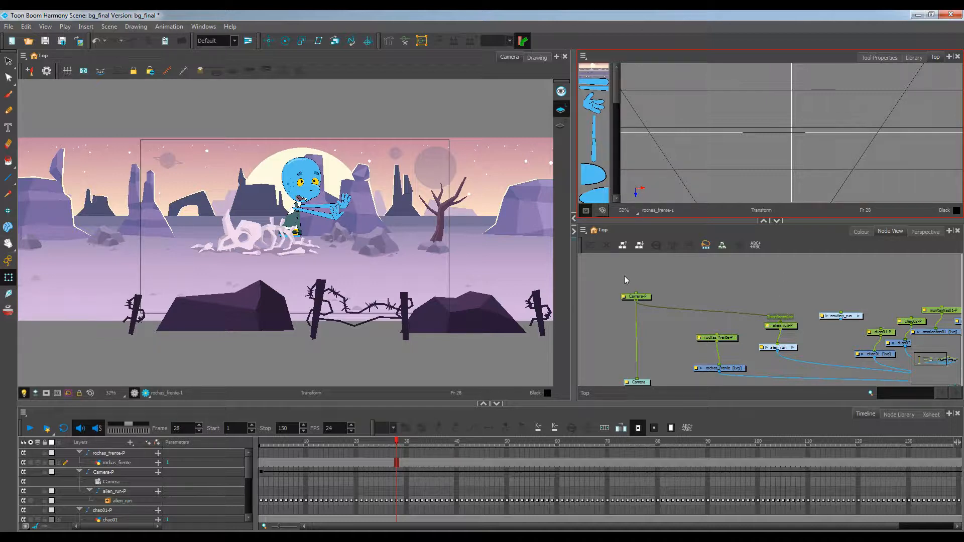
pyautogui.click(781, 325)
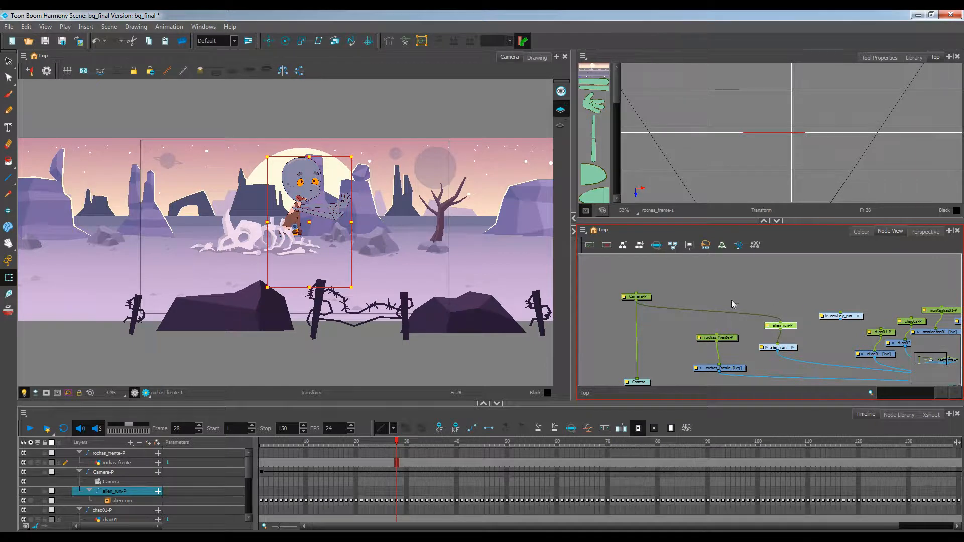
pyautogui.scroll(-4, 779, 177)
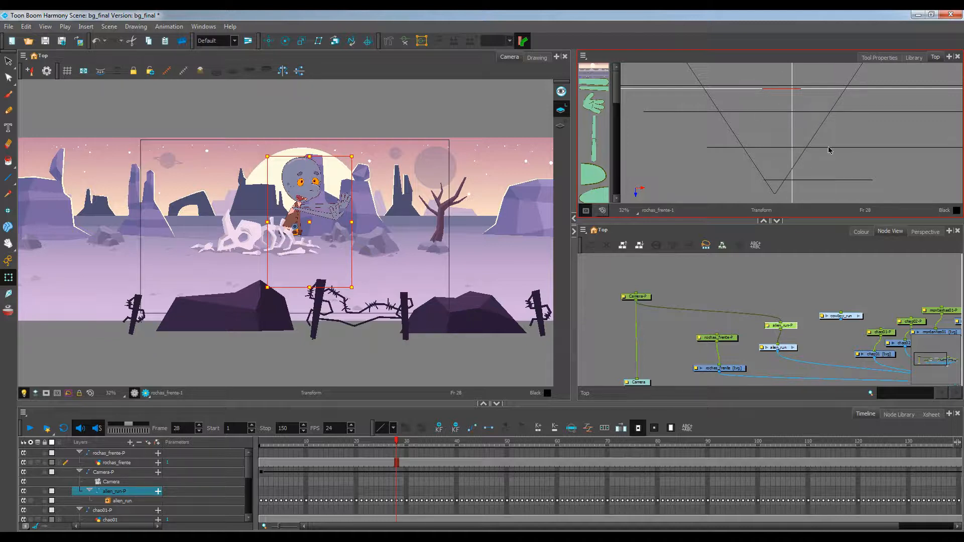
pyautogui.moveTo(779, 90); pyautogui.dragTo(777, 170)
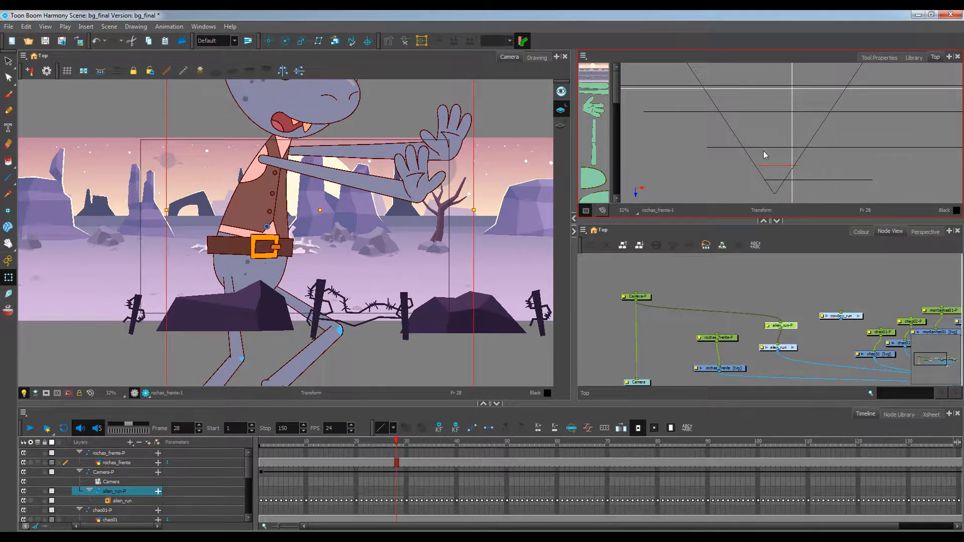
pyautogui.scroll(-2, 404, 143)
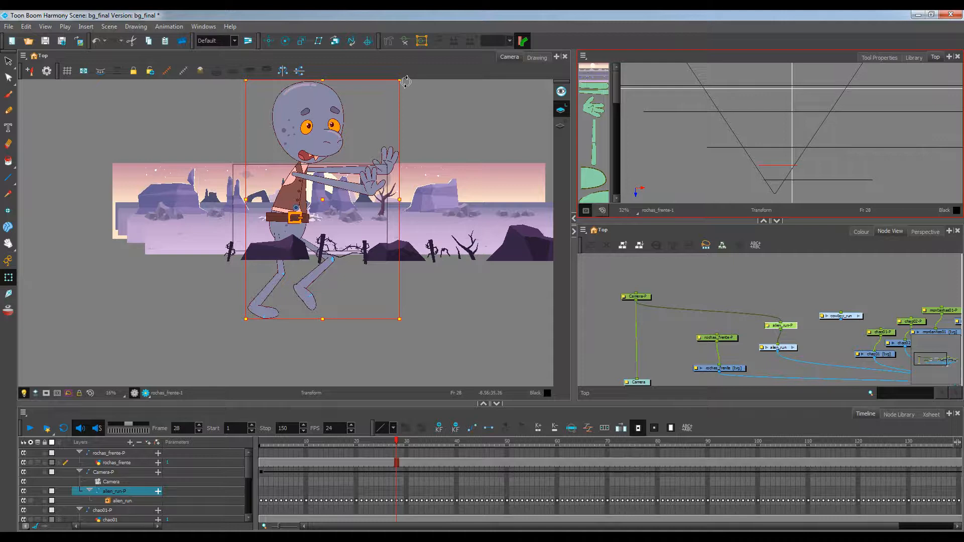
pyautogui.moveTo(406, 82); pyautogui.dragTo(329, 209)
pyautogui.scroll(2, 319, 216)
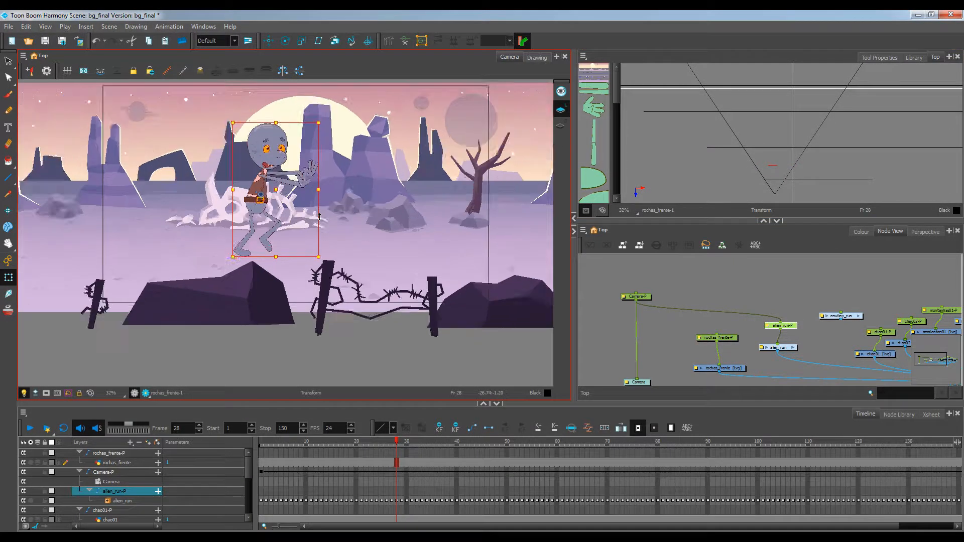
pyautogui.scroll(2, 320, 216)
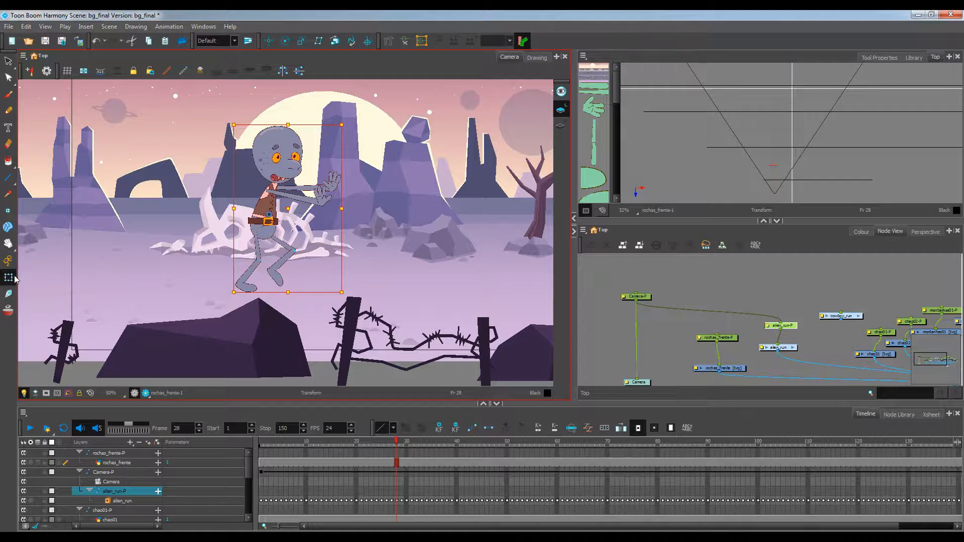
# Play the scene from frame 1 to preview the alien running through the background
pyautogui.click(613, 278)
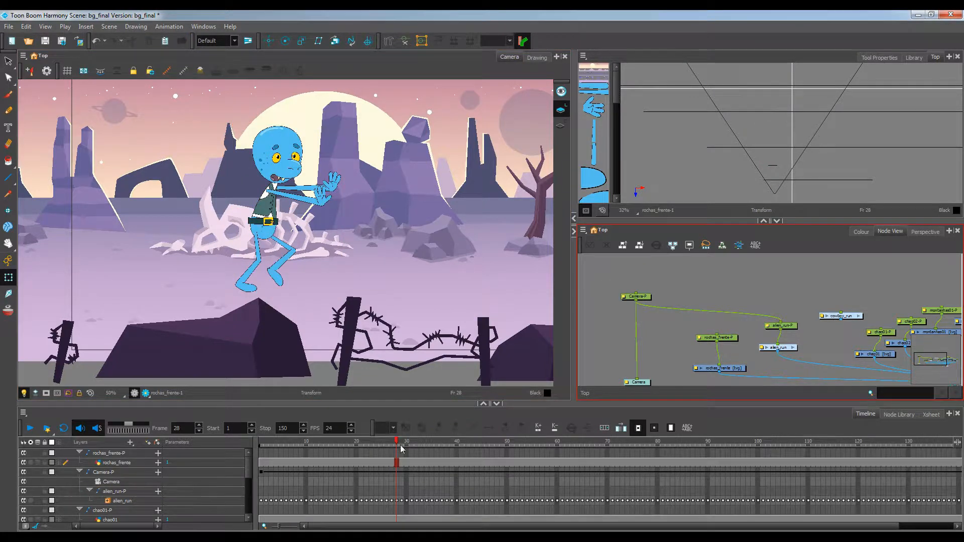
pyautogui.moveTo(396, 442); pyautogui.dragTo(184, 413)
pyautogui.click(46, 393)
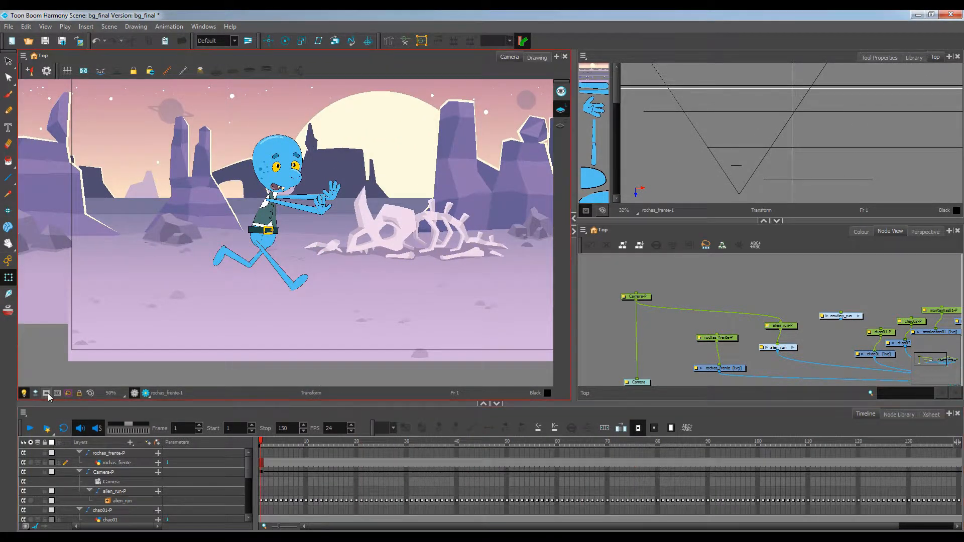
pyautogui.click(33, 430)
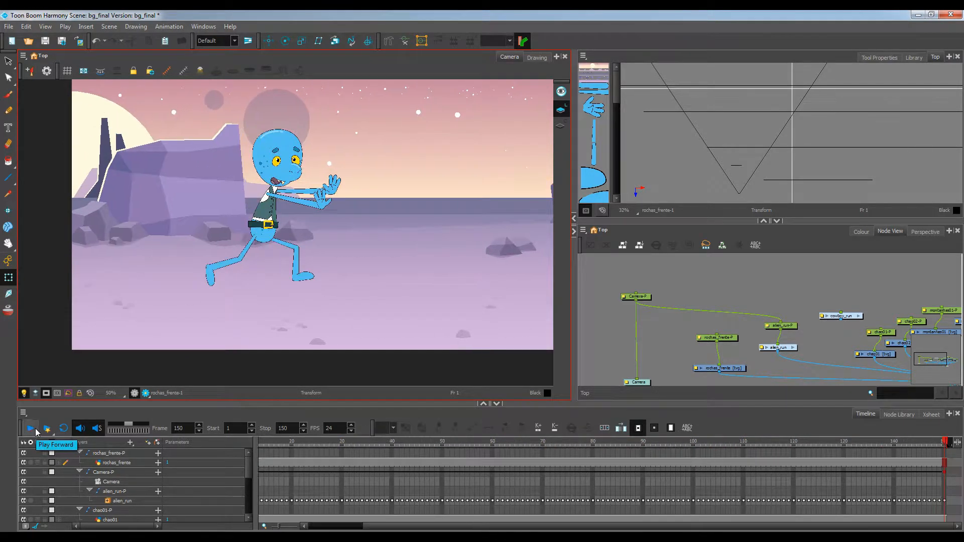
pyautogui.click(35, 429)
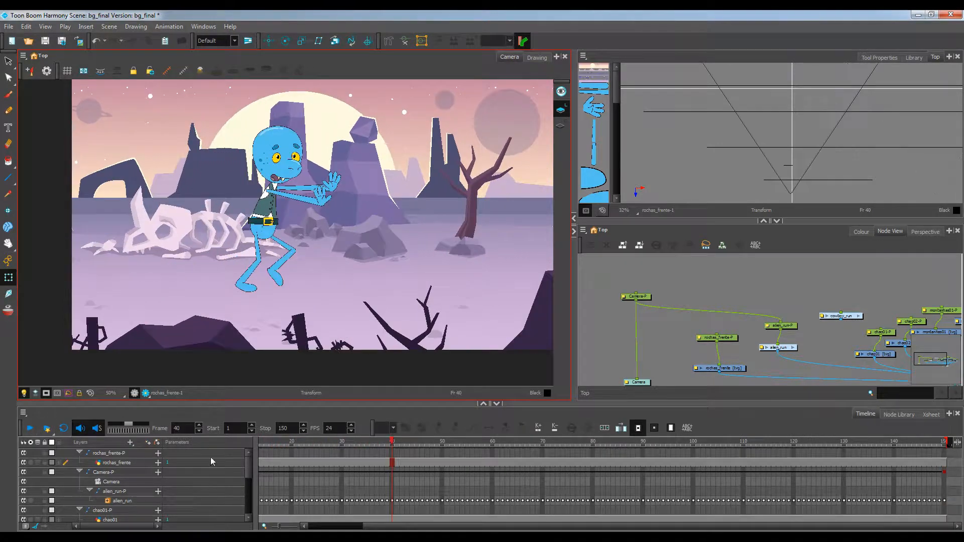
pyautogui.moveTo(314, 442); pyautogui.dragTo(172, 441)
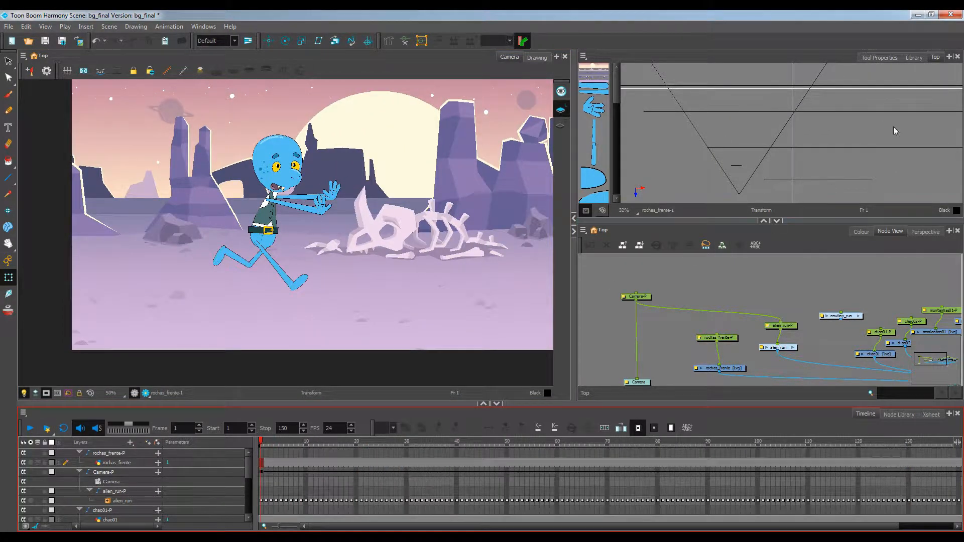
# Connect the cowboy_run node to the Composite node
pyautogui.click(914, 58)
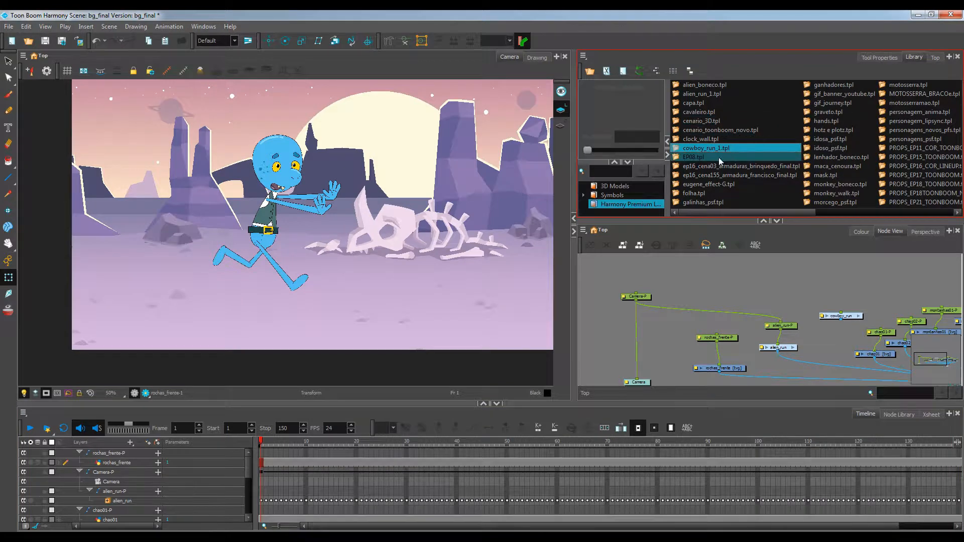
pyautogui.moveTo(833, 340); pyautogui.dragTo(740, 300)
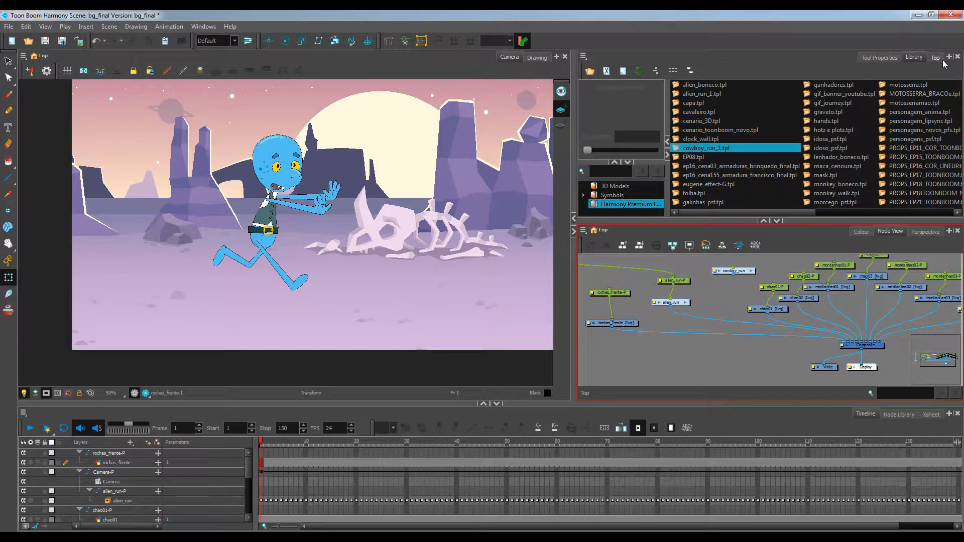
pyautogui.click(935, 57)
pyautogui.moveTo(737, 273)
pyautogui.mouseDown()
pyautogui.moveTo(728, 279)
pyautogui.moveTo(857, 349)
pyautogui.moveTo(849, 345)
pyautogui.mouseUp()
# Add a peg to the cowboy_run node and place it above the node
pyautogui.click(679, 303)
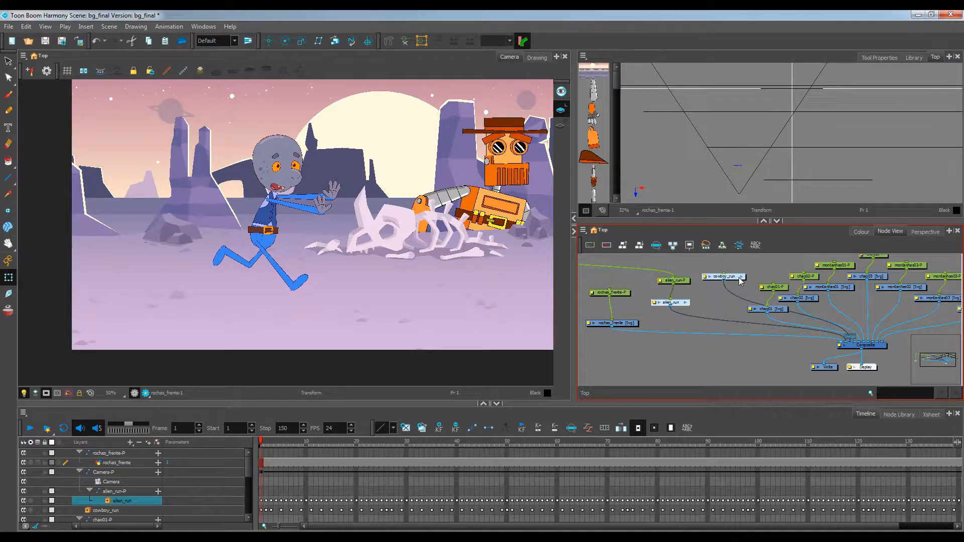
pyautogui.moveTo(740, 281); pyautogui.dragTo(733, 271)
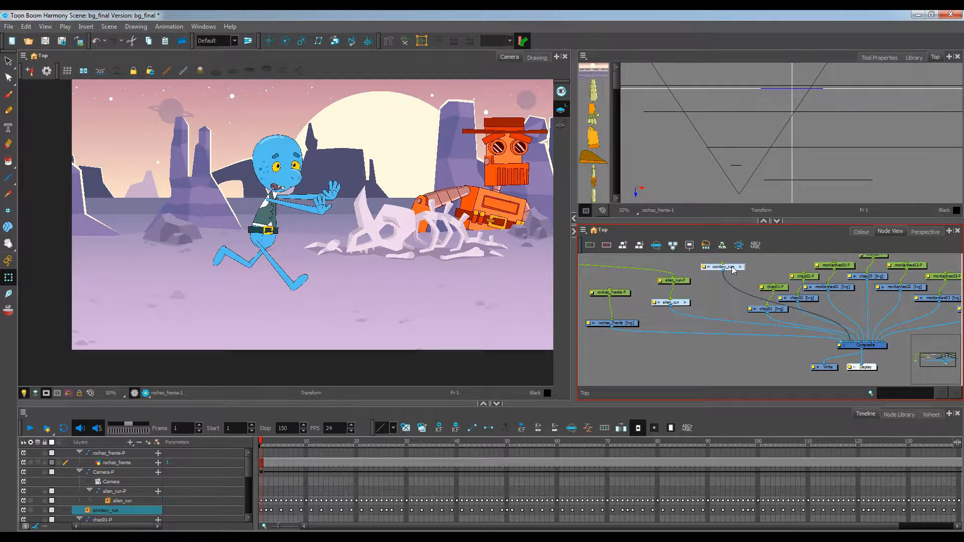
pyautogui.click(156, 444)
pyautogui.moveTo(773, 266); pyautogui.dragTo(769, 320)
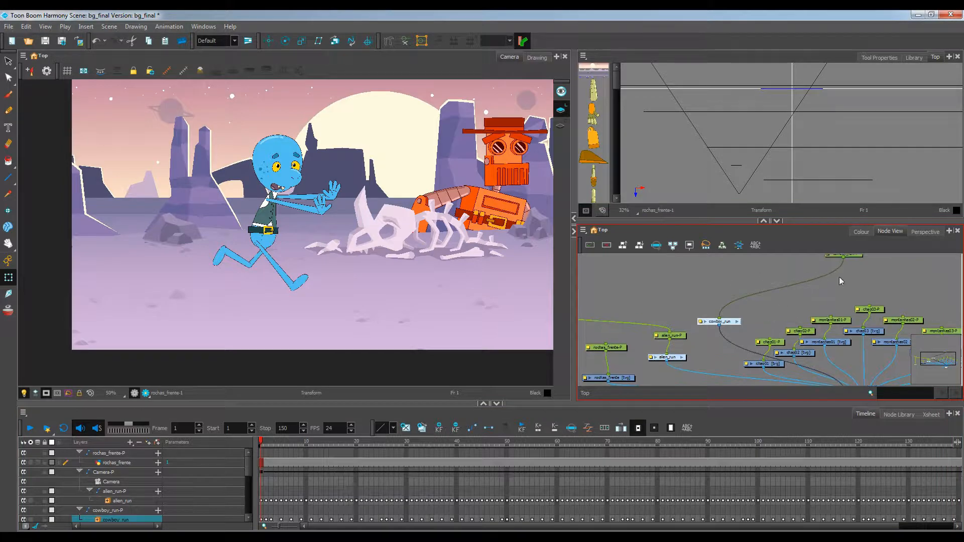
pyautogui.moveTo(856, 267); pyautogui.dragTo(733, 319)
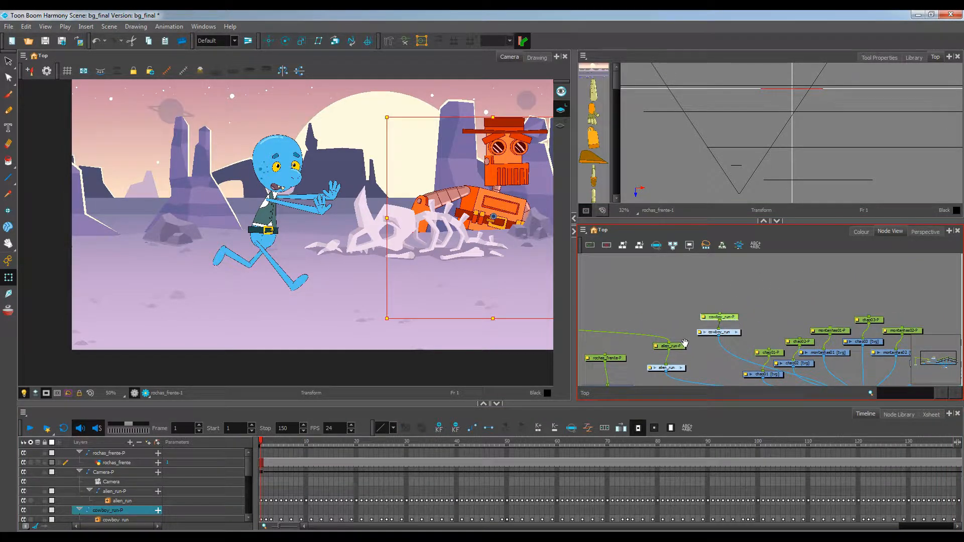
# Connect the Camera-P peg's output to the cowboy_run-P peg
pyautogui.moveTo(631, 347); pyautogui.dragTo(731, 325)
pyautogui.scroll(-1, 732, 324)
pyautogui.moveTo(645, 300); pyautogui.dragTo(812, 299)
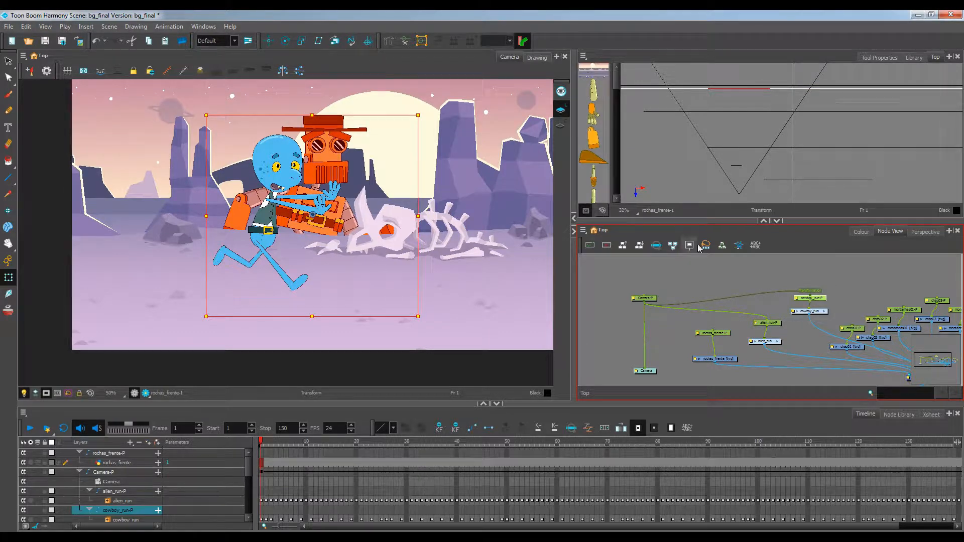
# Move the cowboy_run peg in depth in the Top view
pyautogui.moveTo(752, 87); pyautogui.dragTo(776, 163)
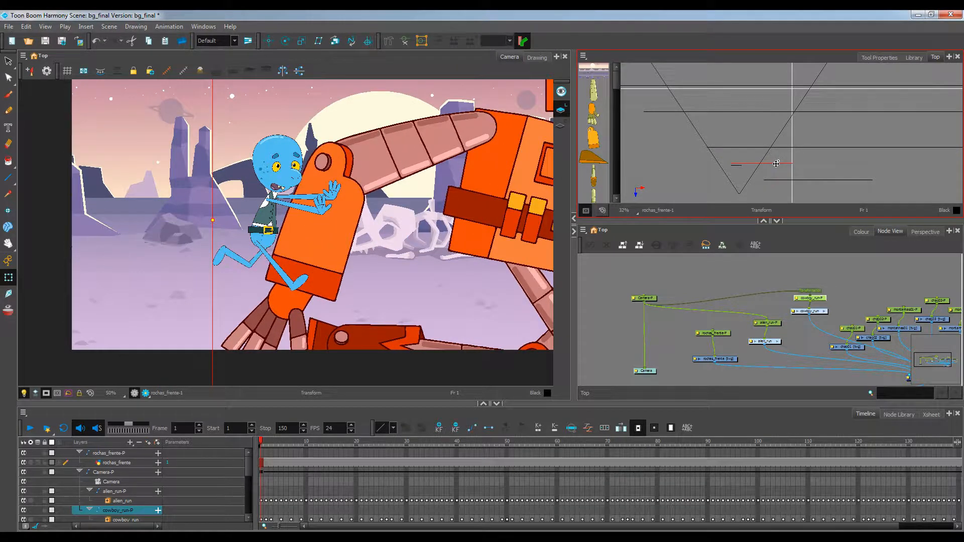
pyautogui.scroll(-2, 388, 209)
pyautogui.click(46, 393)
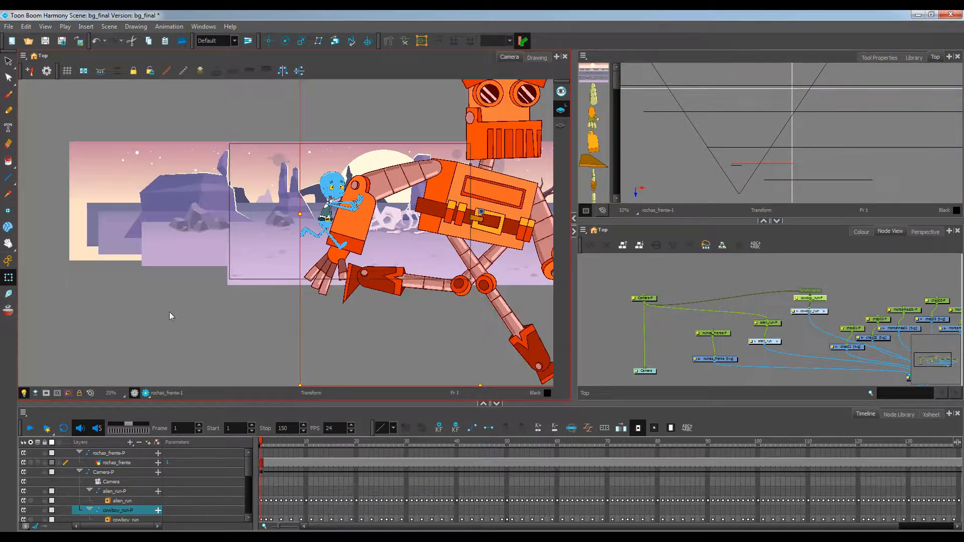
# Scale the cowboy rig down and move it beside the alien in the camera view, undoing an accidental rotation
pyautogui.scroll(-1, 325, 165)
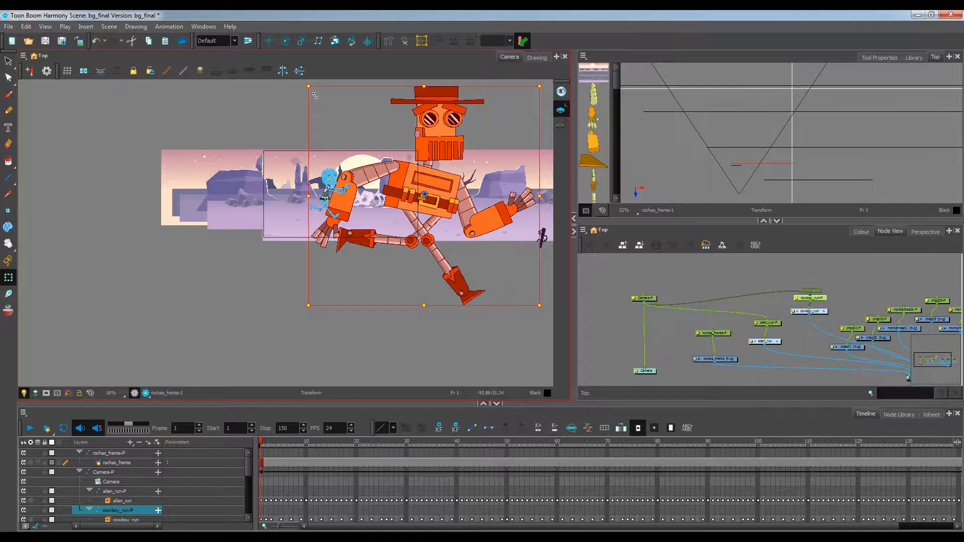
pyautogui.moveTo(314, 96); pyautogui.dragTo(387, 163)
pyautogui.scroll(2, 454, 228)
pyautogui.moveTo(454, 228); pyautogui.dragTo(505, 310)
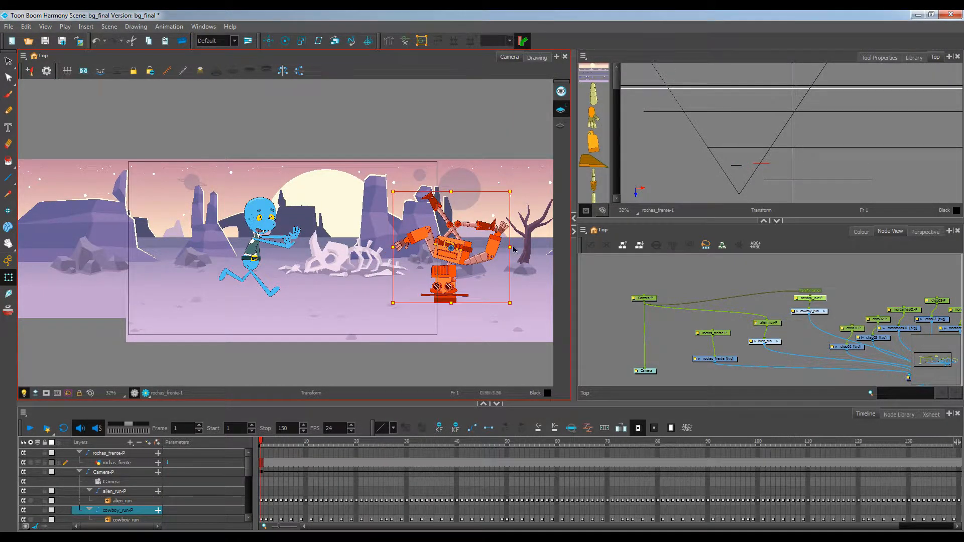
pyautogui.hotkey('ctrl', 'z')
pyautogui.moveTo(528, 174); pyautogui.dragTo(506, 195)
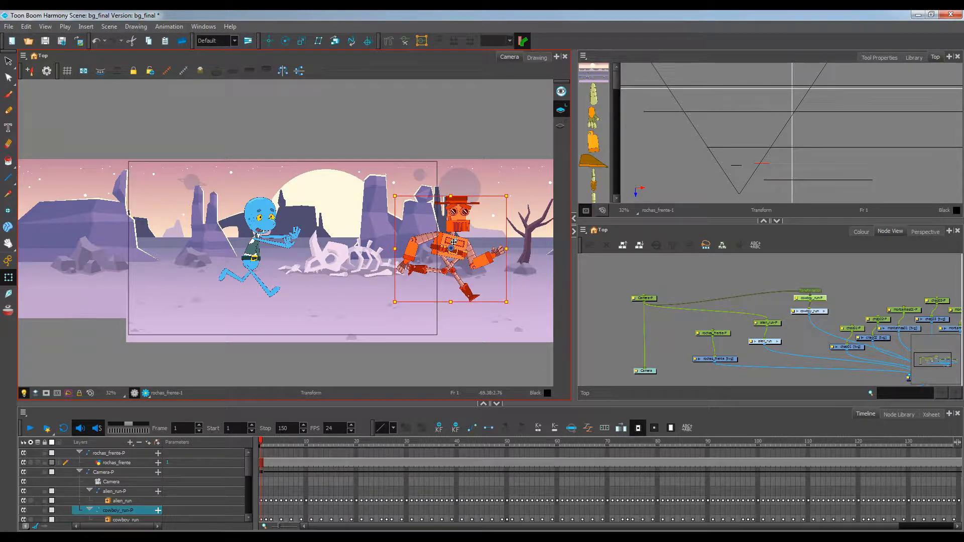
pyautogui.moveTo(454, 242); pyautogui.dragTo(307, 227)
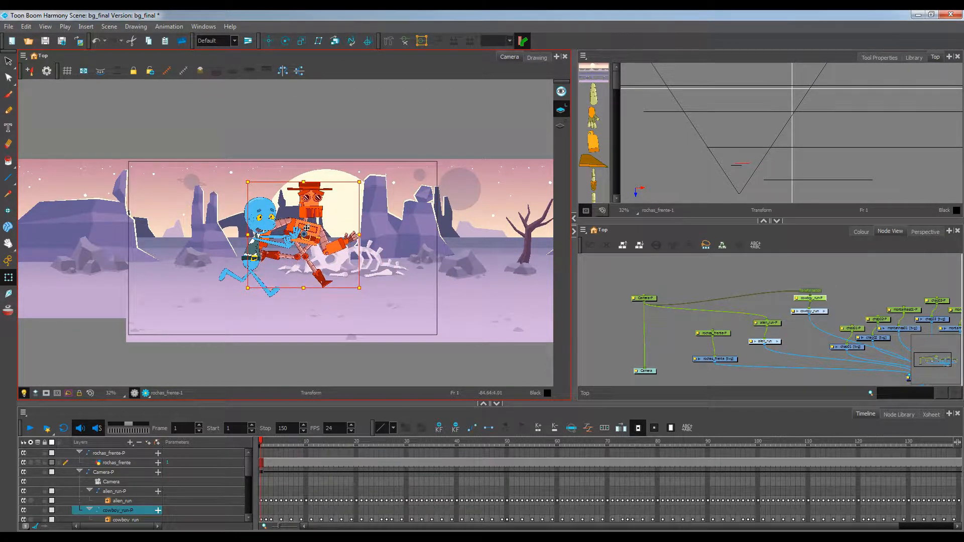
pyautogui.moveTo(359, 183); pyautogui.dragTo(364, 178)
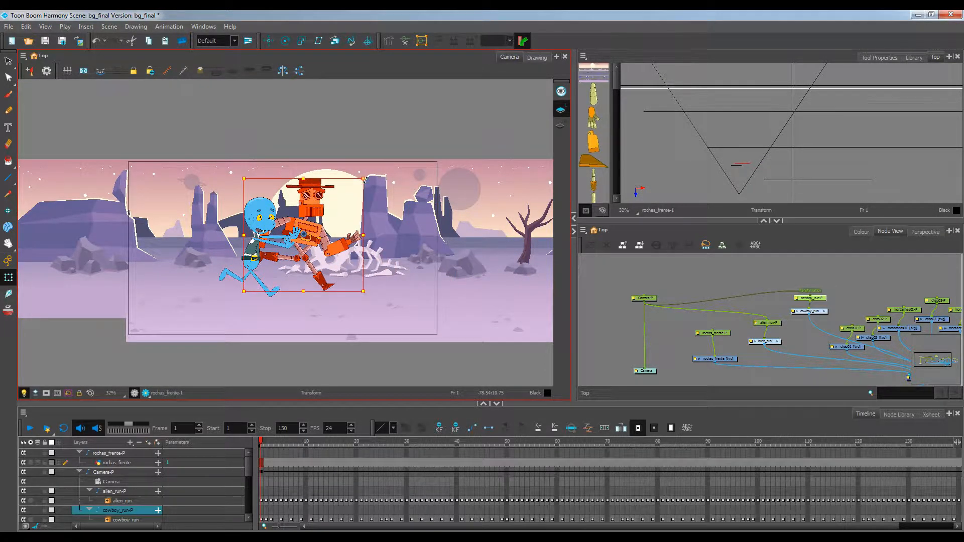
pyautogui.scroll(3, 307, 238)
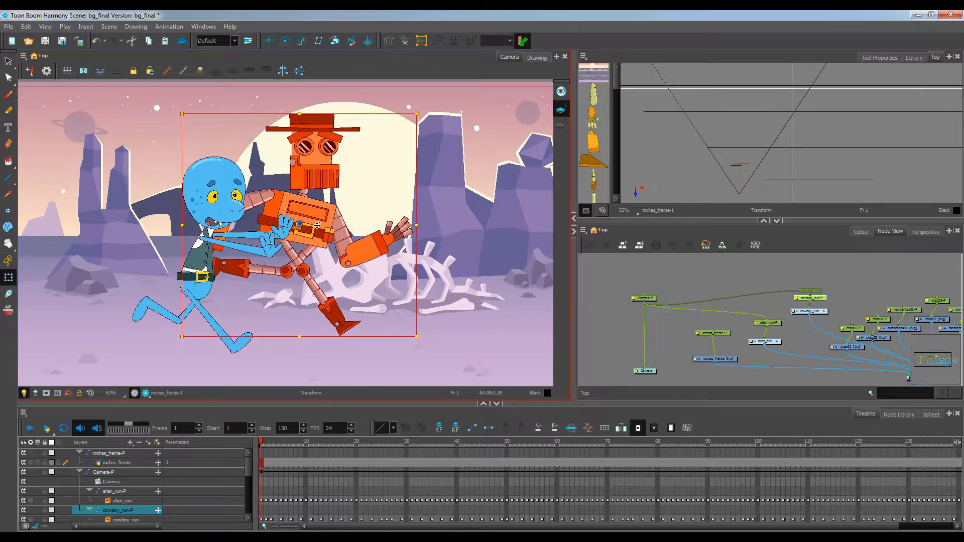
pyautogui.scroll(-3, 440, 161)
pyautogui.click(453, 130)
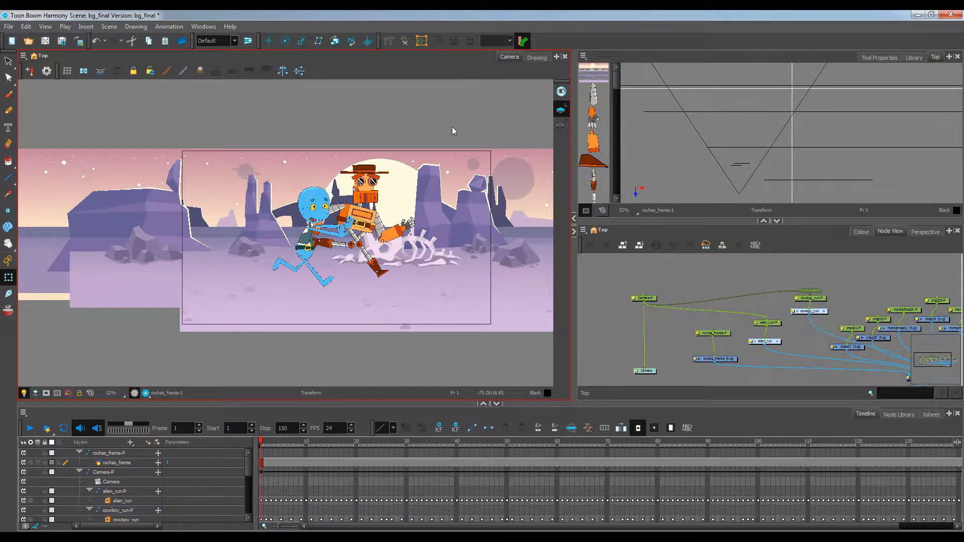
pyautogui.moveTo(469, 332); pyautogui.dragTo(438, 342)
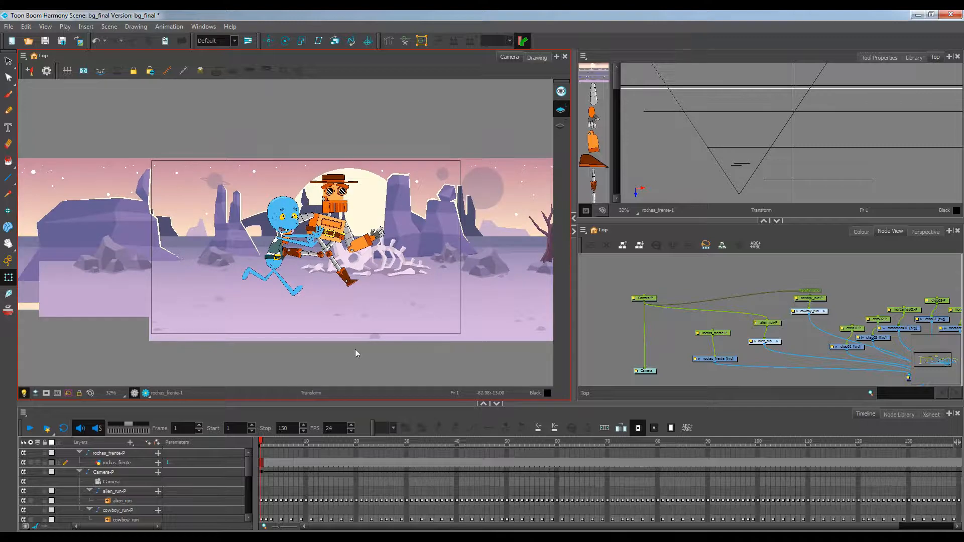
# Play the scene back to preview the two characters running together
pyautogui.click(31, 428)
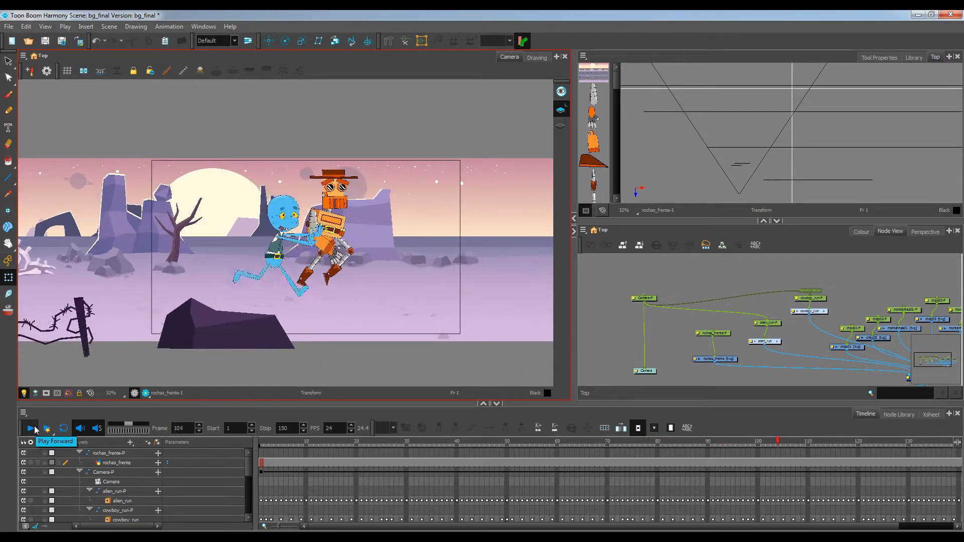
pyautogui.click(31, 428)
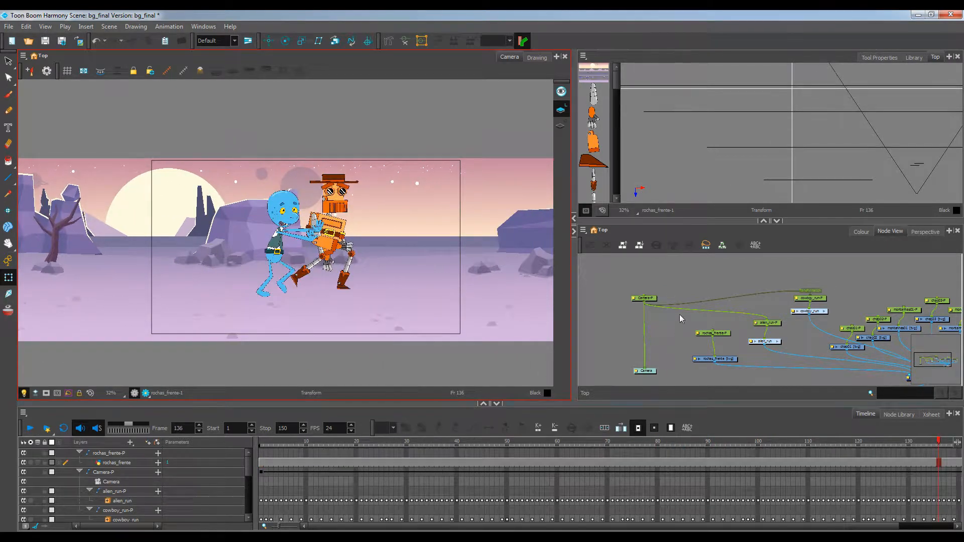
# Nudge the alien rig and then the cowboy rig slightly downward in the camera view
pyautogui.click(779, 323)
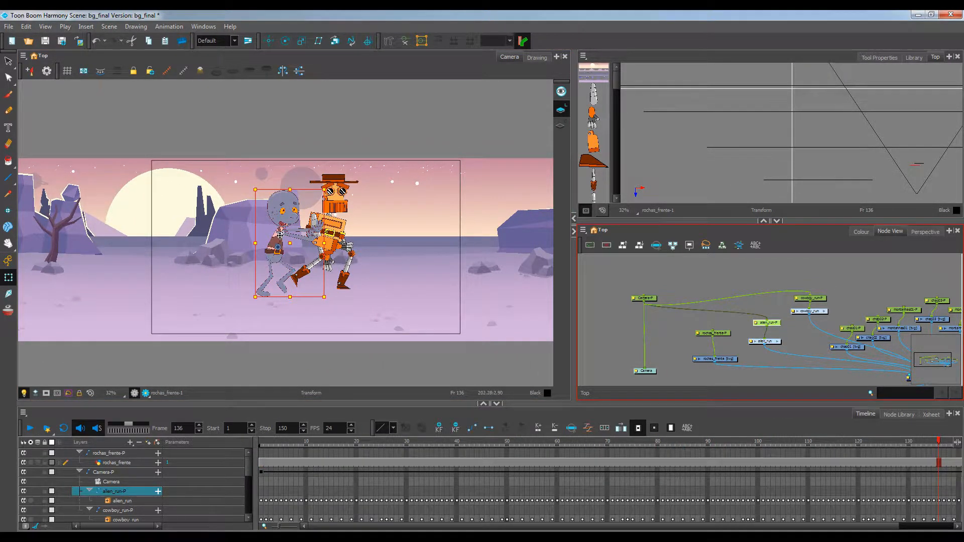
pyautogui.moveTo(280, 235); pyautogui.dragTo(279, 252)
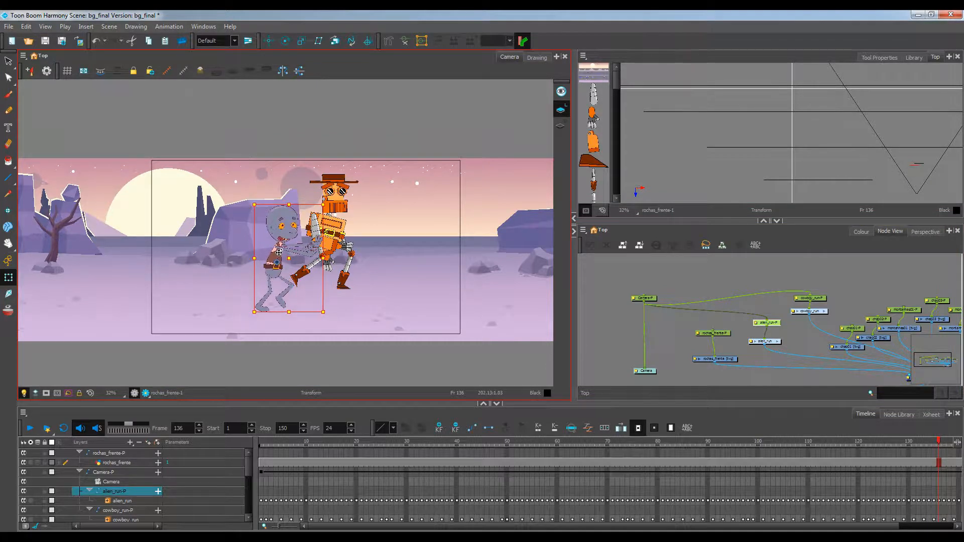
pyautogui.click(813, 298)
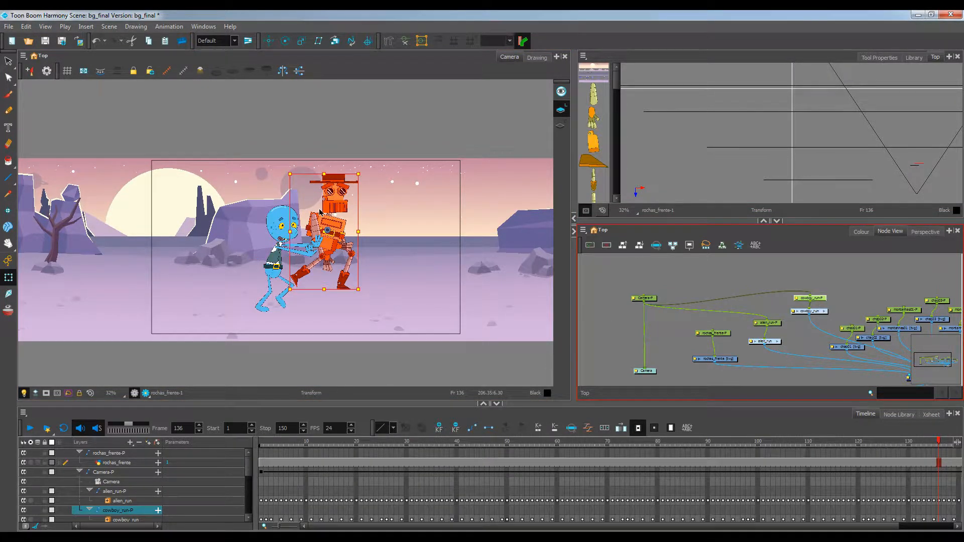
pyautogui.moveTo(331, 209); pyautogui.dragTo(326, 219)
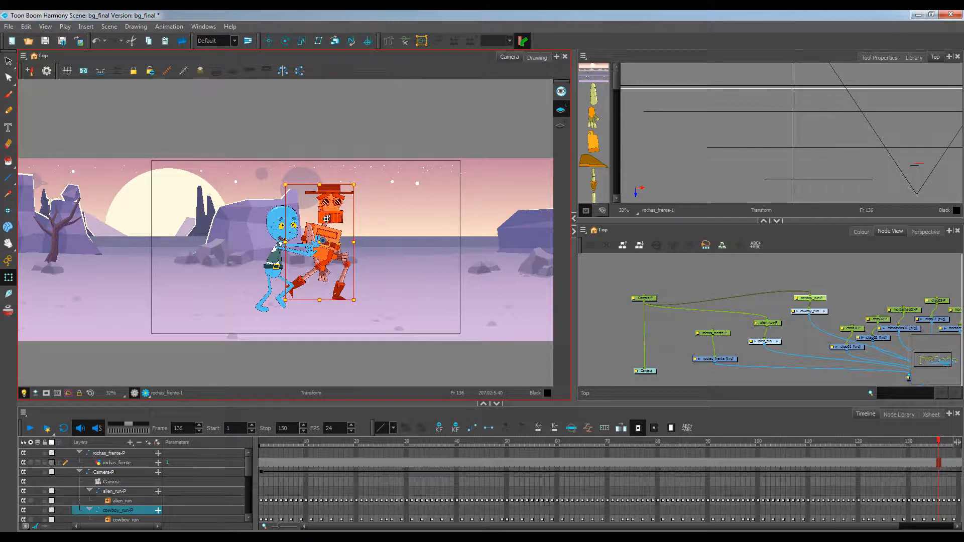
# Zoom the camera view in, turn on the camera mask, and play the scene back again
pyautogui.click(606, 280)
pyautogui.scroll(1, 373, 280)
pyautogui.moveTo(360, 282); pyautogui.dragTo(357, 279)
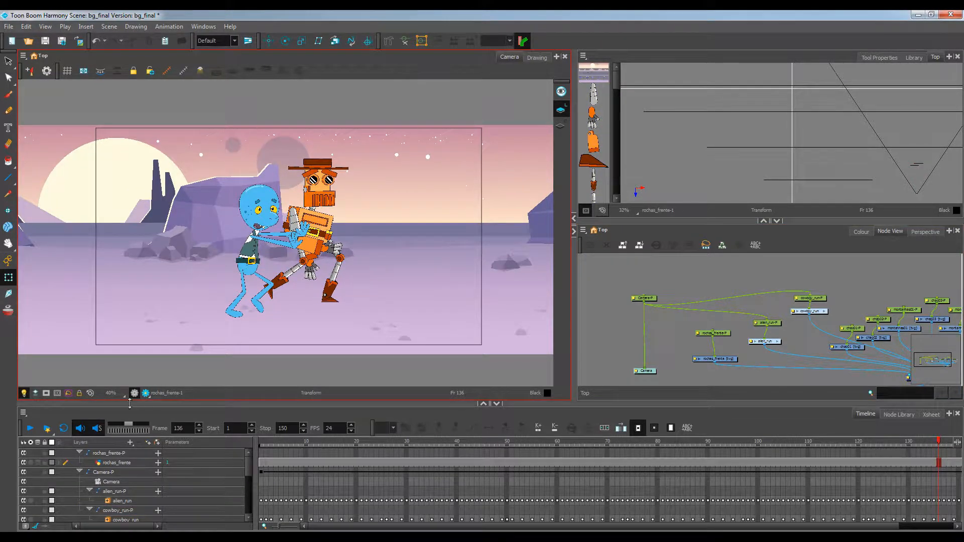
pyautogui.click(46, 393)
pyautogui.click(90, 393)
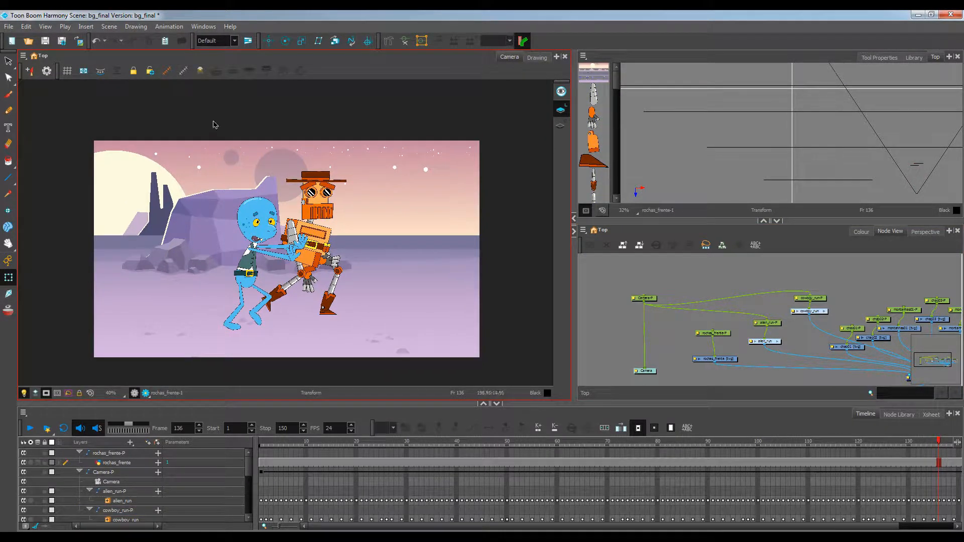
pyautogui.click(33, 429)
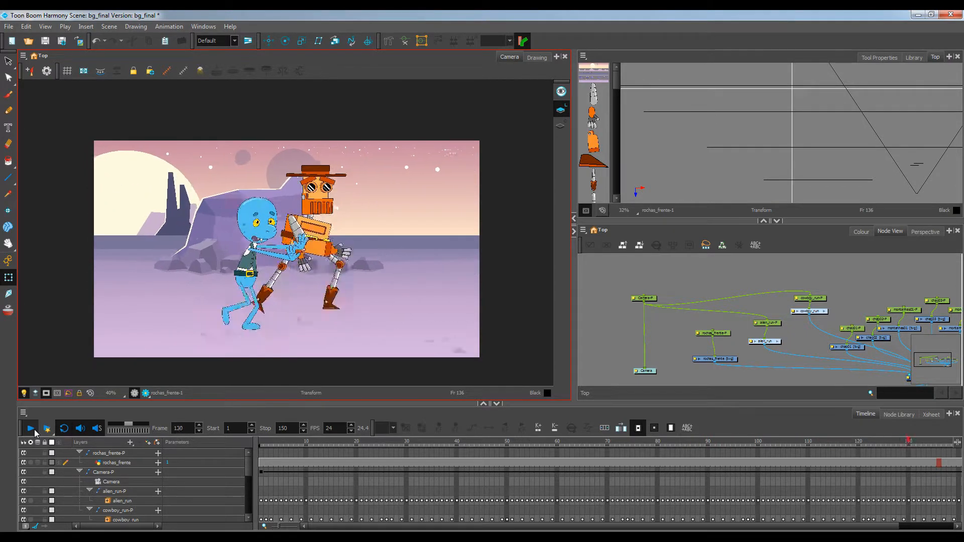
pyautogui.click(31, 428)
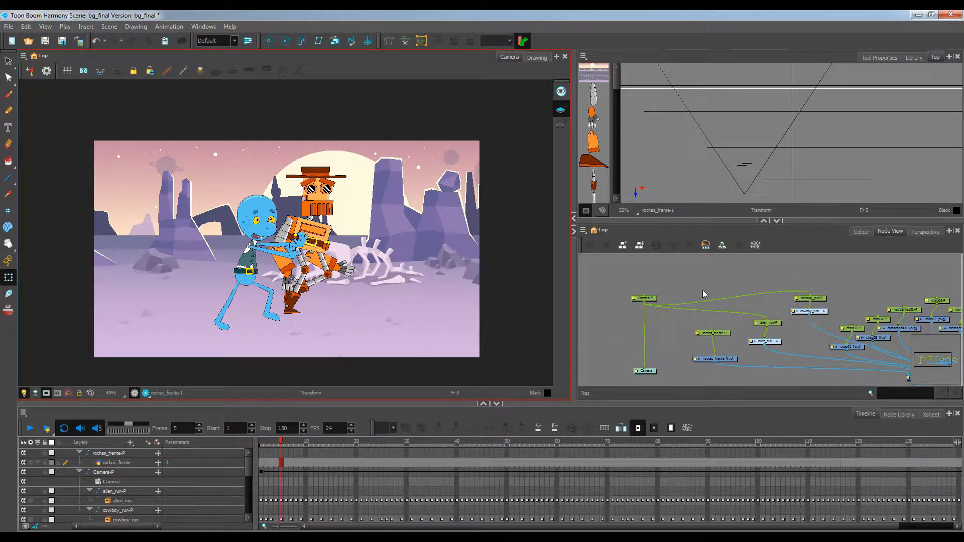
# Enlarge the Node View and move the background nodes up and to the right
pyautogui.click(763, 221)
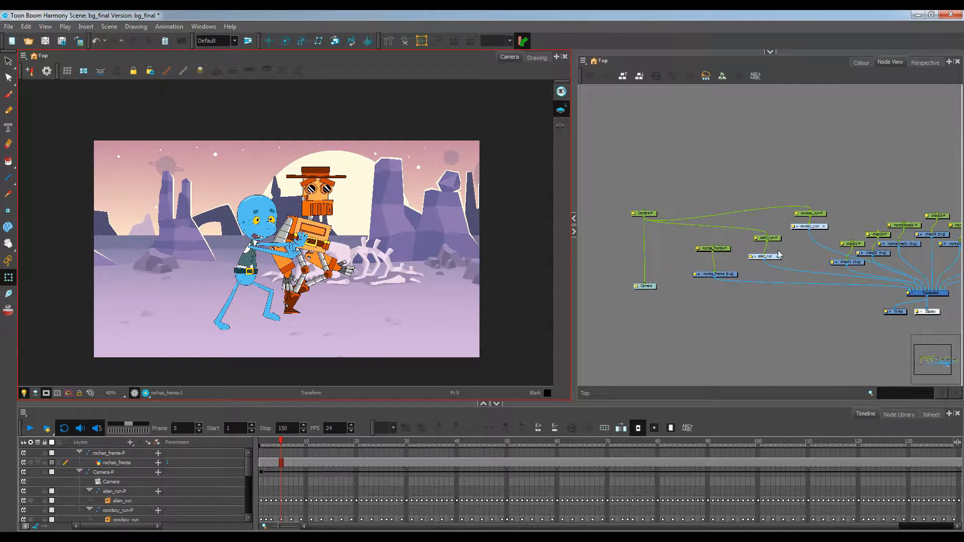
pyautogui.moveTo(795, 256); pyautogui.dragTo(709, 262)
pyautogui.scroll(-2, 759, 249)
pyautogui.moveTo(738, 201); pyautogui.dragTo(899, 279)
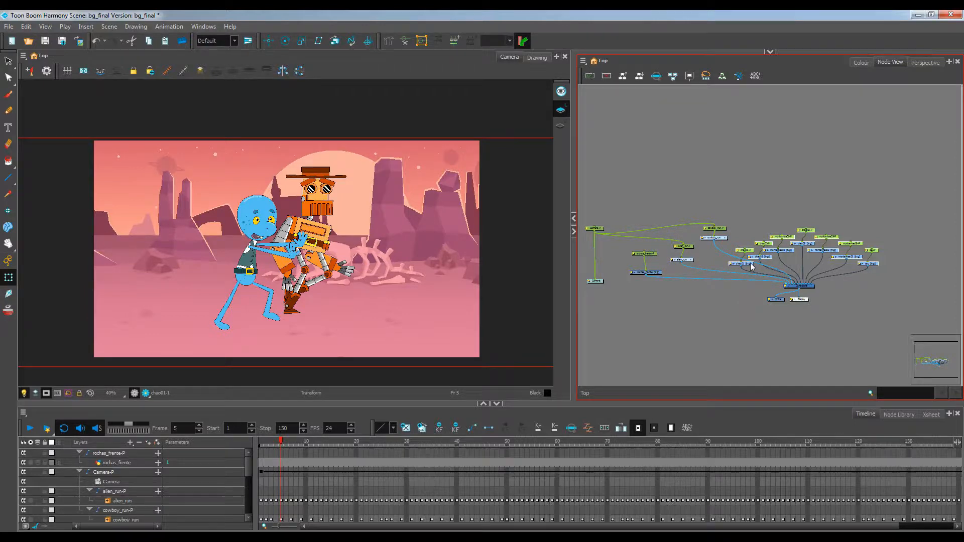
pyautogui.moveTo(752, 266); pyautogui.dragTo(777, 232)
pyautogui.moveTo(628, 250); pyautogui.dragTo(803, 201)
pyautogui.click(868, 297)
pyautogui.moveTo(851, 264); pyautogui.dragTo(845, 288)
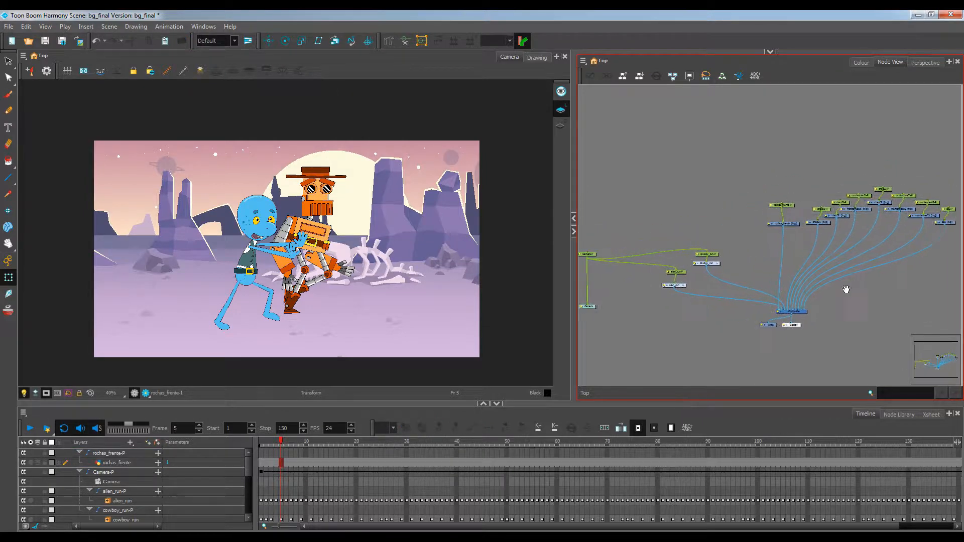
# Tidy the node layout by moving the Camera node and the character nodes to the left
pyautogui.moveTo(672, 241); pyautogui.dragTo(768, 243)
pyautogui.click(685, 310)
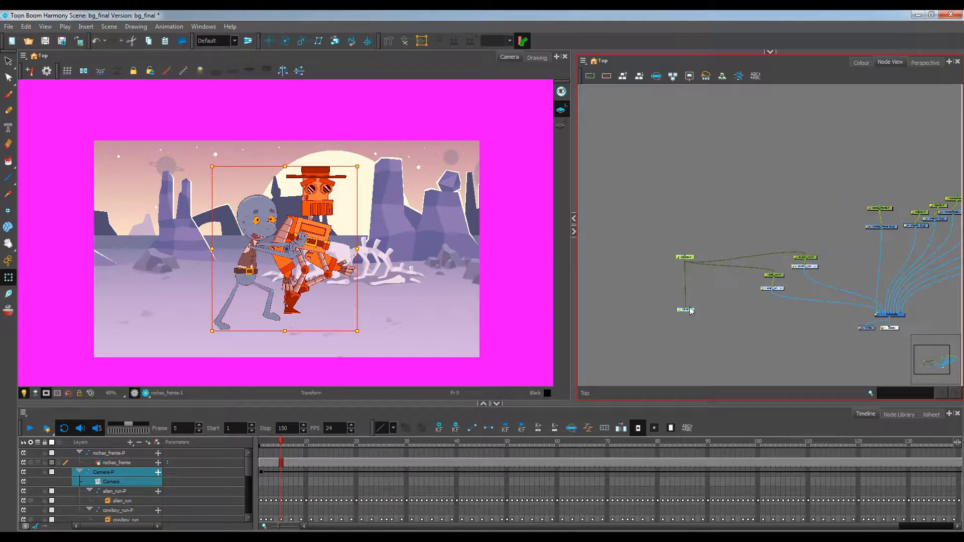
pyautogui.moveTo(691, 312); pyautogui.dragTo(624, 295)
pyautogui.click(778, 289)
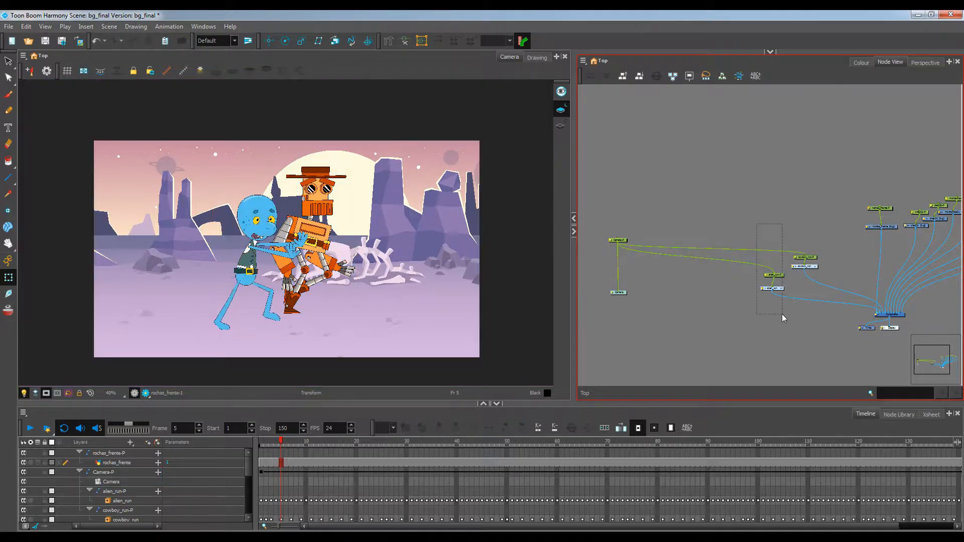
pyautogui.moveTo(779, 290); pyautogui.dragTo(733, 271)
pyautogui.moveTo(805, 283); pyautogui.dragTo(665, 295)
pyautogui.click(730, 187)
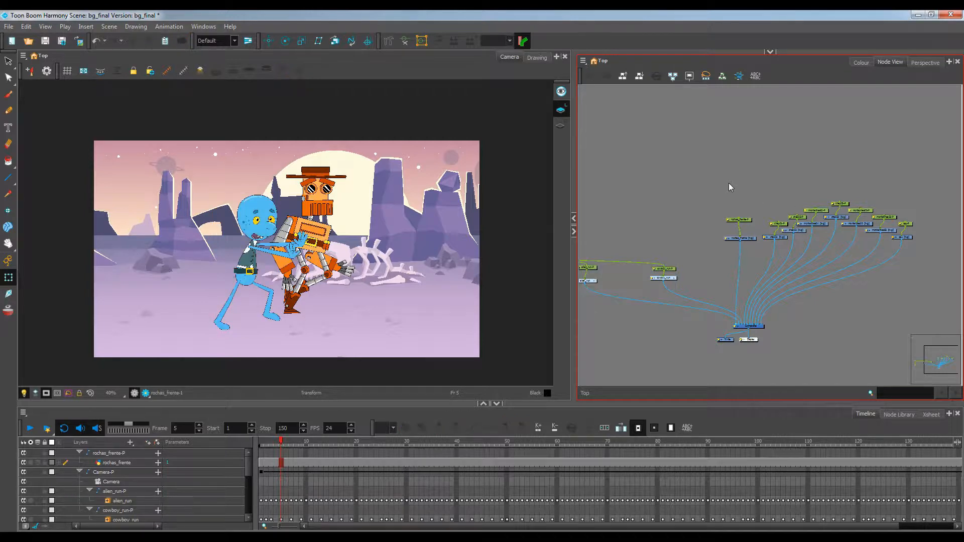
# Insert a backdrop in the Node View and stretch it around the background nodes
pyautogui.click(583, 61)
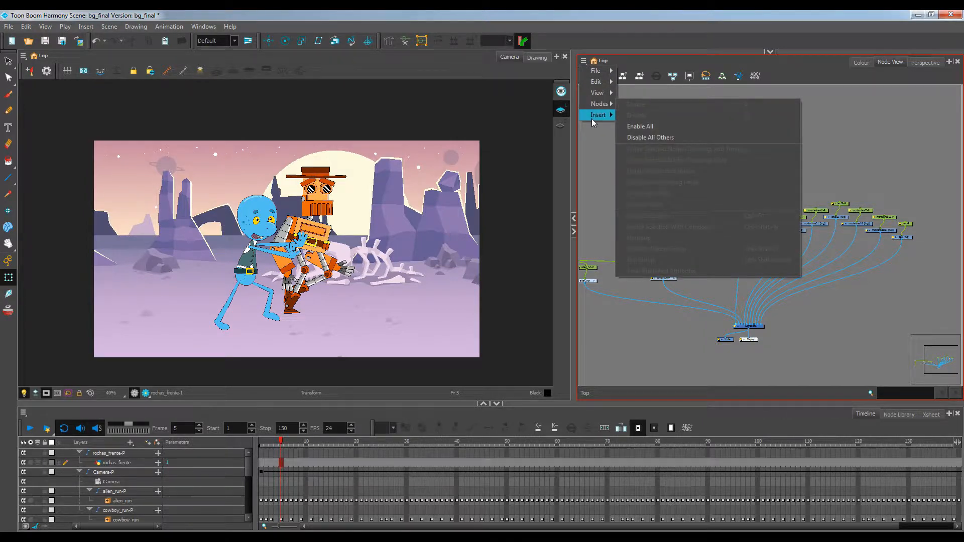
pyautogui.moveTo(593, 119)
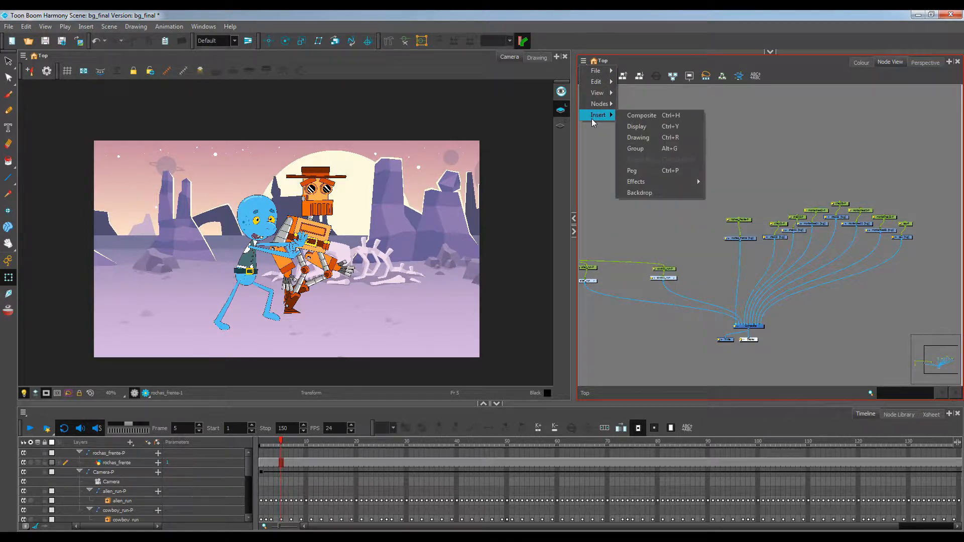
pyautogui.click(658, 195)
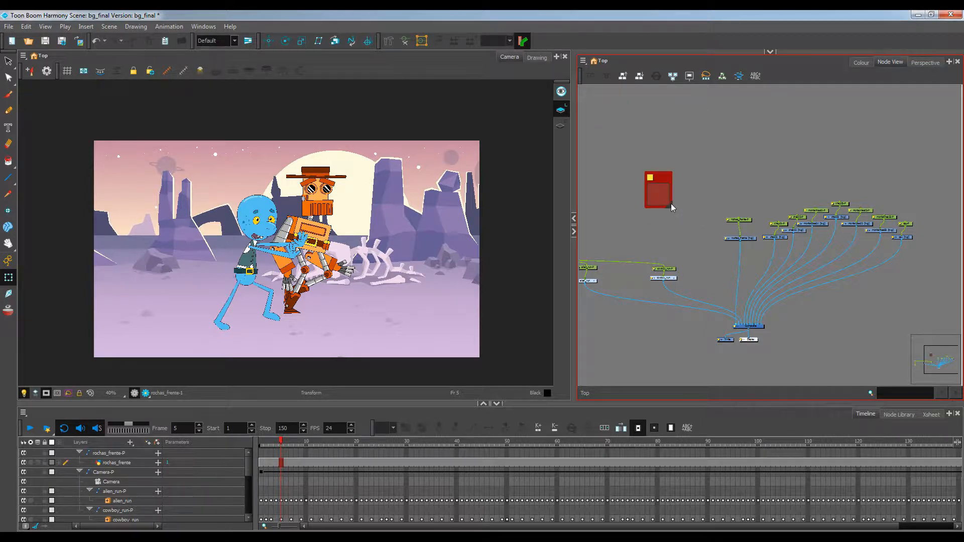
pyautogui.moveTo(671, 203); pyautogui.dragTo(791, 248)
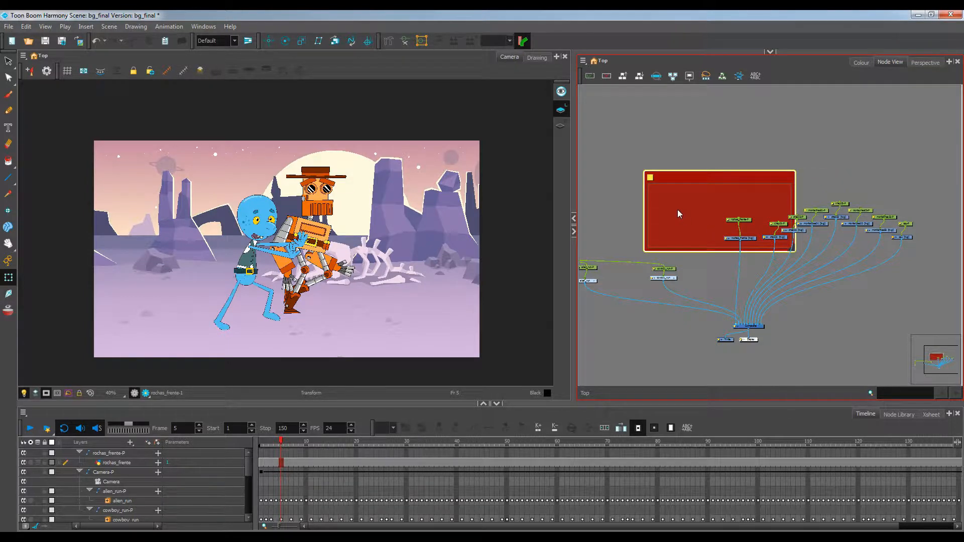
pyautogui.moveTo(705, 176); pyautogui.dragTo(675, 167)
pyautogui.hotkey('ctrl', 'z')
pyautogui.hotkey('ctrl', 'z')
pyautogui.hotkey('ctrl', 'z')
pyautogui.click(655, 157)
pyautogui.moveTo(684, 199); pyautogui.dragTo(895, 254)
# Move the backdrop together with its background nodes slightly upward
pyautogui.click(805, 180)
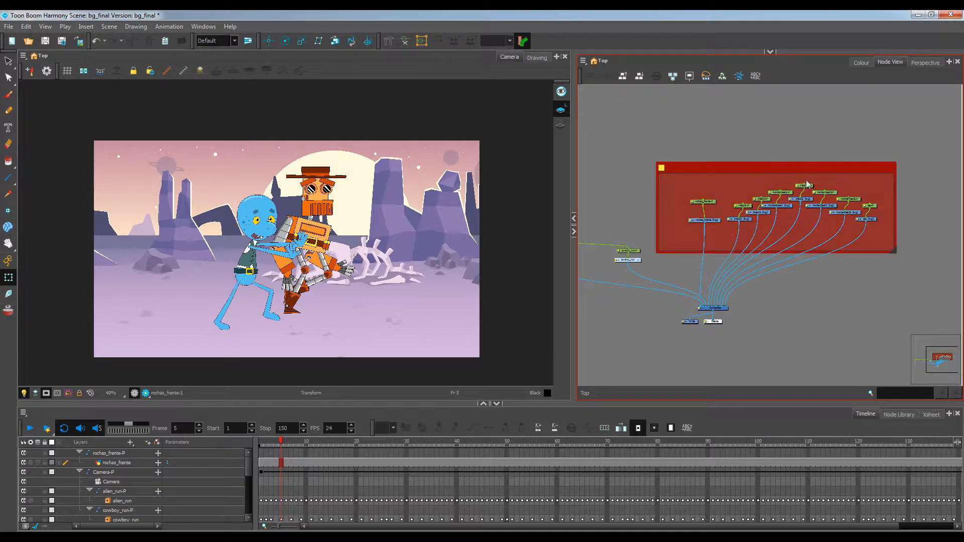
pyautogui.moveTo(761, 176); pyautogui.dragTo(783, 159)
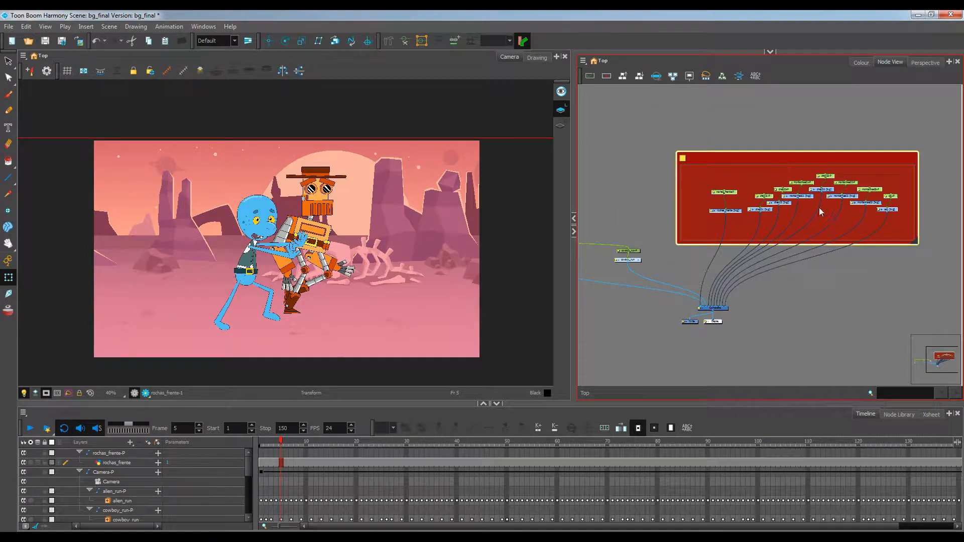
pyautogui.click(821, 299)
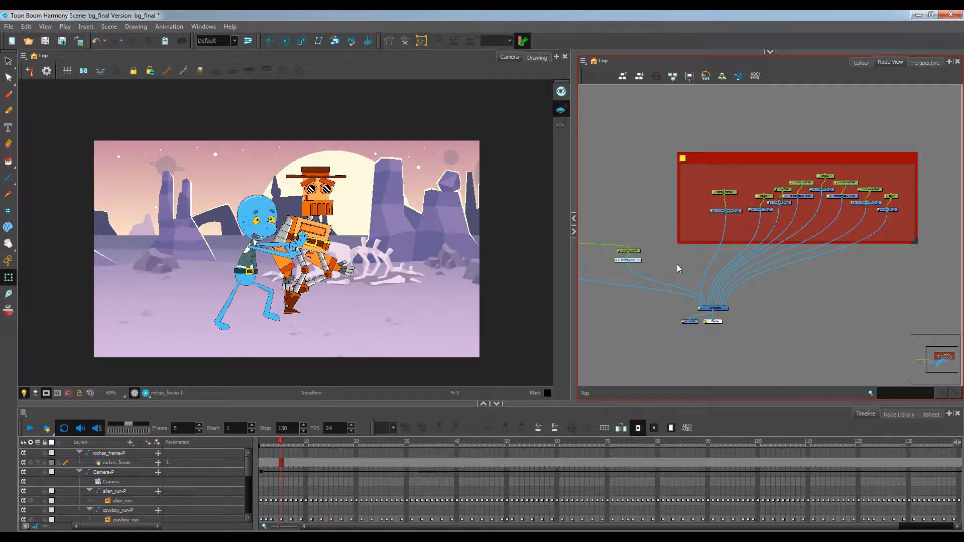
# Open the alien_run group to examine its internal node network
pyautogui.moveTo(678, 268); pyautogui.dragTo(803, 277)
pyautogui.scroll(1, 645, 256)
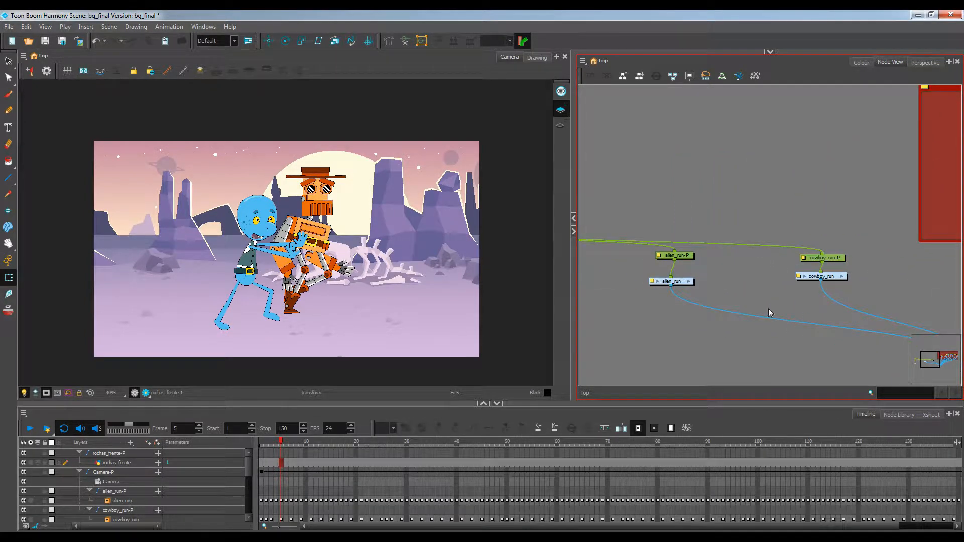
pyautogui.click(691, 282)
pyautogui.click(689, 281)
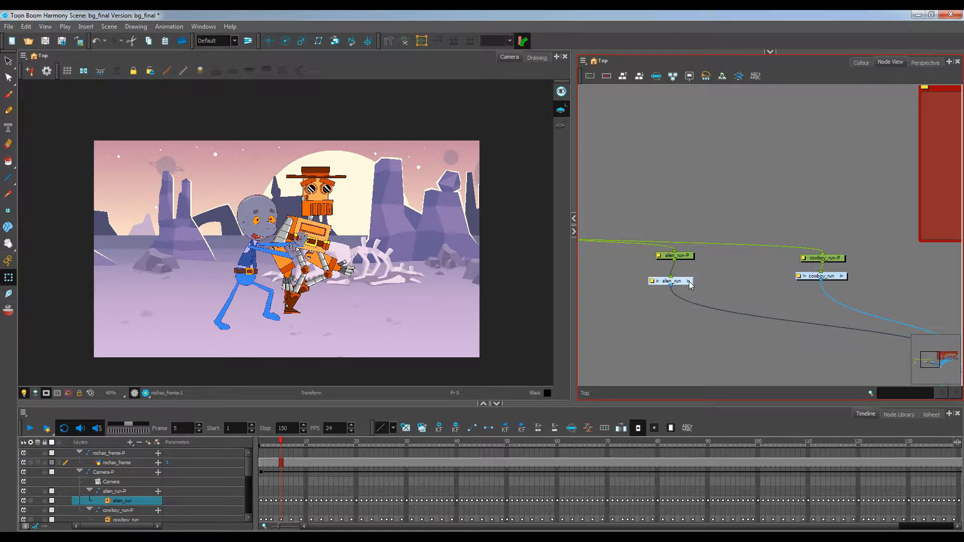
pyautogui.scroll(-5, 790, 240)
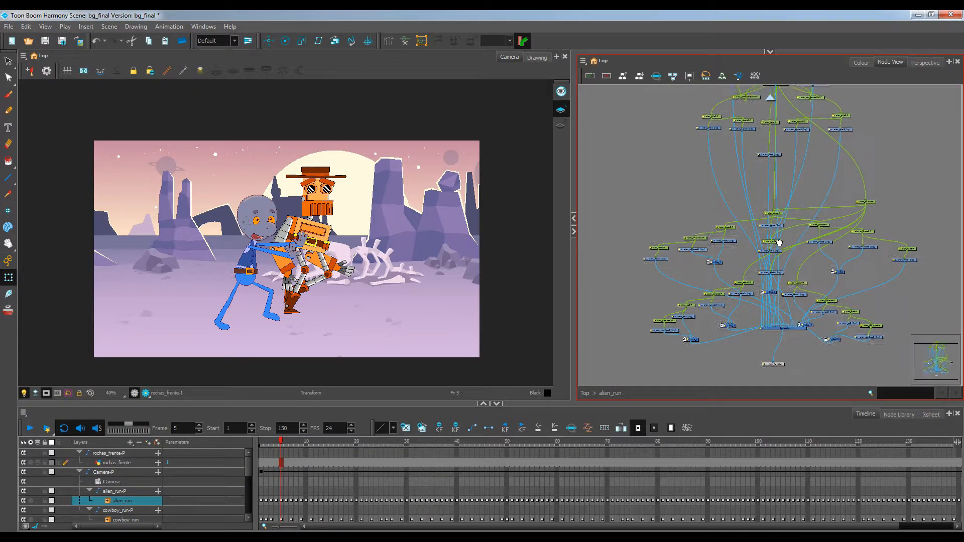
pyautogui.scroll(3, 724, 257)
pyautogui.click(724, 249)
# Insert a backdrop inside the alien_run group and fit it around a cluster of nodes
pyautogui.click(583, 61)
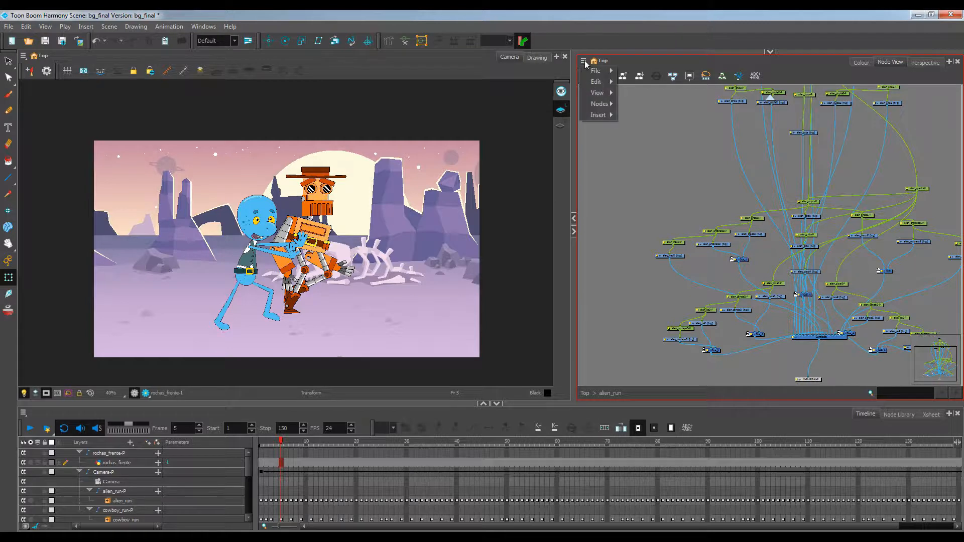
pyautogui.moveTo(601, 116)
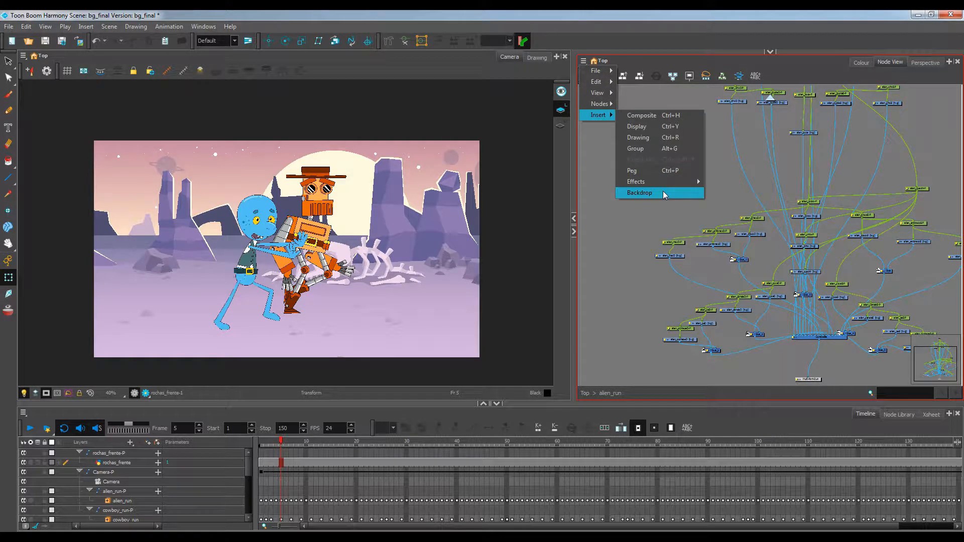
pyautogui.click(652, 194)
pyautogui.moveTo(659, 176); pyautogui.dragTo(659, 198)
pyautogui.moveTo(665, 231); pyautogui.dragTo(765, 279)
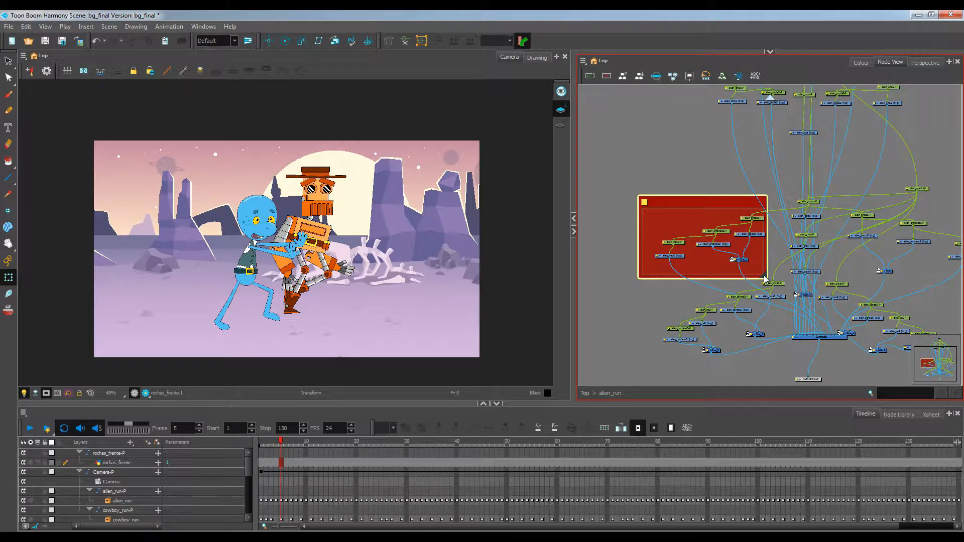
pyautogui.moveTo(734, 203); pyautogui.dragTo(712, 210)
pyautogui.click(732, 206)
pyautogui.hotkey('ctrl', 'z')
pyautogui.click(732, 213)
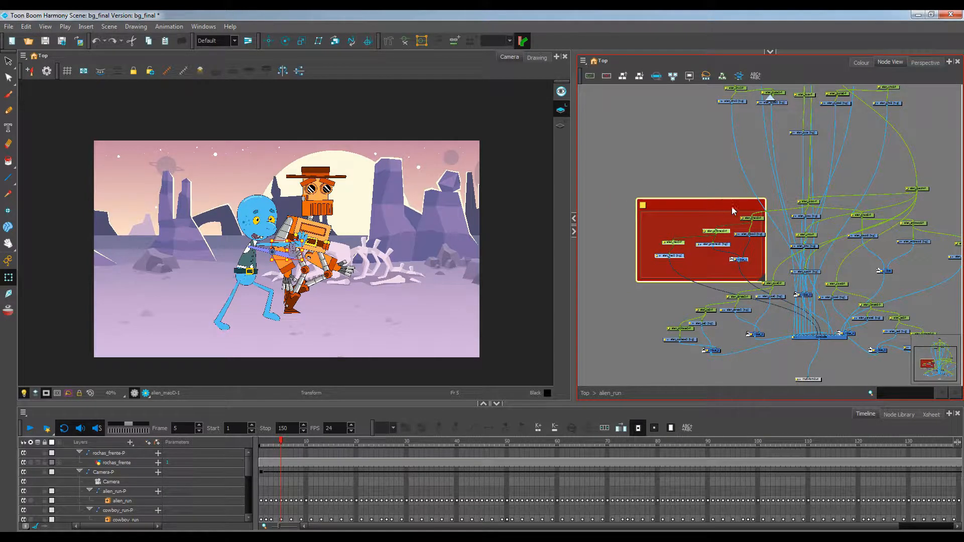
pyautogui.moveTo(763, 279); pyautogui.dragTo(772, 277)
pyautogui.moveTo(733, 204); pyautogui.dragTo(671, 188)
pyautogui.hotkey('ctrl', 'z')
# Select a cluster of nodes inside the alien_run group and move them apart to the right
pyautogui.scroll(-3, 758, 236)
pyautogui.moveTo(776, 229); pyautogui.dragTo(739, 222)
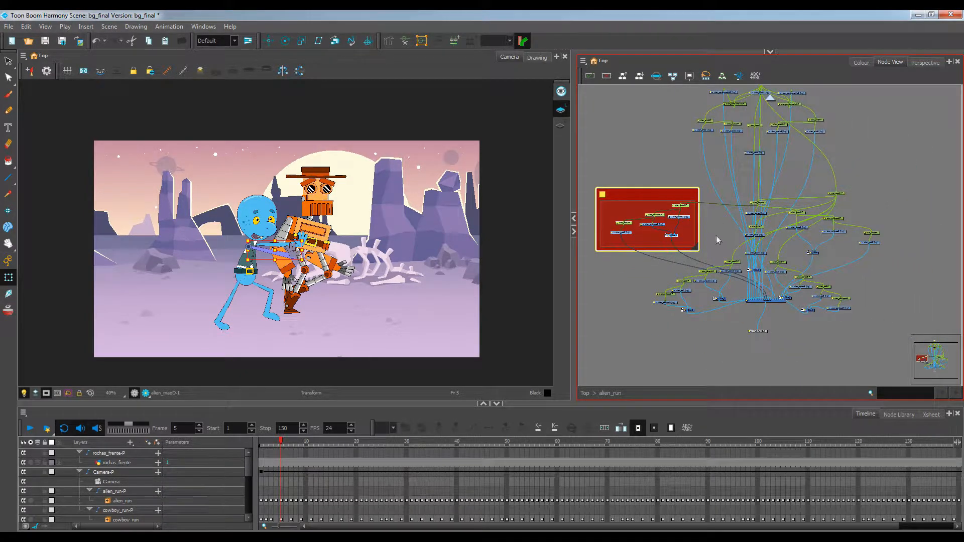
pyautogui.click(850, 203)
pyautogui.moveTo(850, 203); pyautogui.dragTo(798, 201)
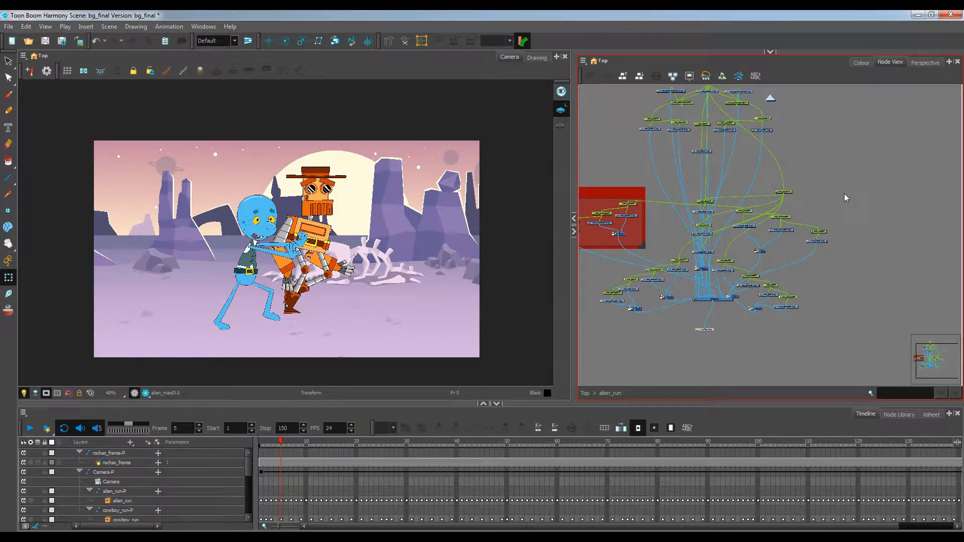
pyautogui.click(759, 251)
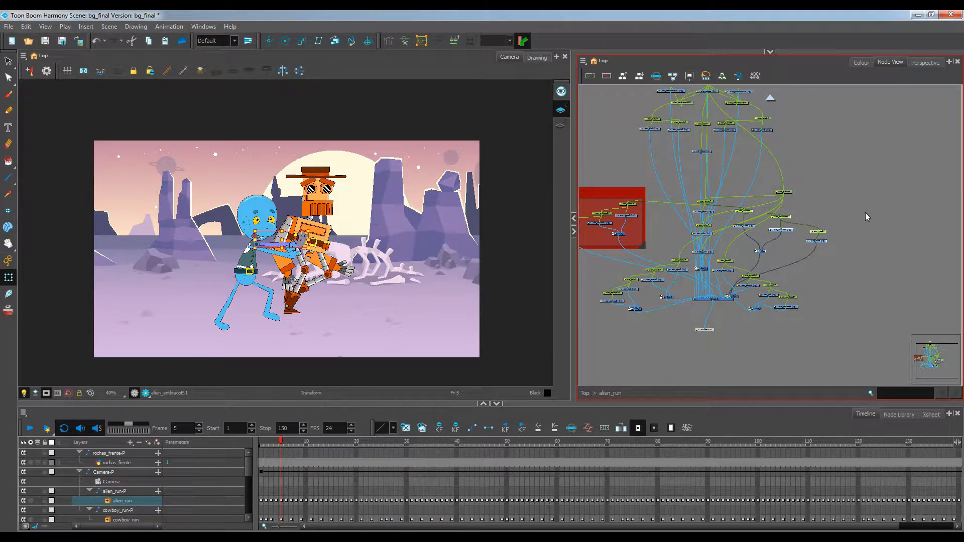
pyautogui.hotkey('ctrl', 'z')
pyautogui.moveTo(868, 202); pyautogui.dragTo(793, 240)
pyautogui.moveTo(748, 260); pyautogui.dragTo(748, 259)
pyautogui.moveTo(828, 246); pyautogui.dragTo(927, 239)
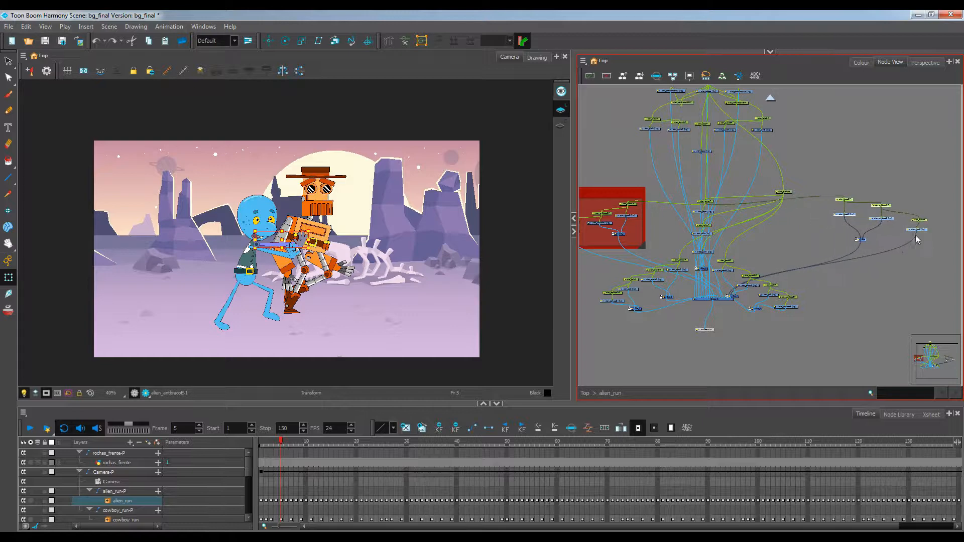
pyautogui.moveTo(872, 272); pyautogui.dragTo(820, 276)
pyautogui.click(637, 95)
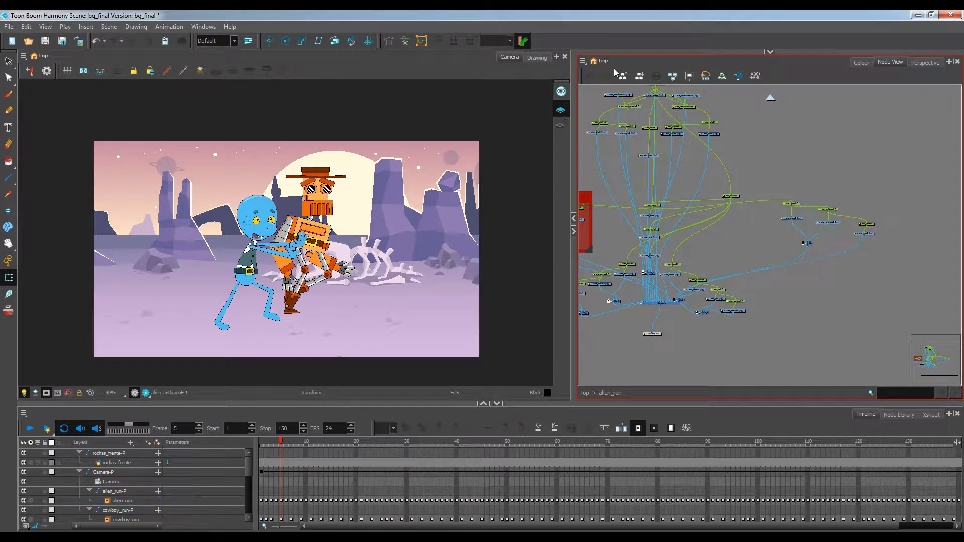
# Insert another backdrop inside the alien_run group and fit it around the node cluster on the right
pyautogui.click(584, 60)
pyautogui.moveTo(598, 115)
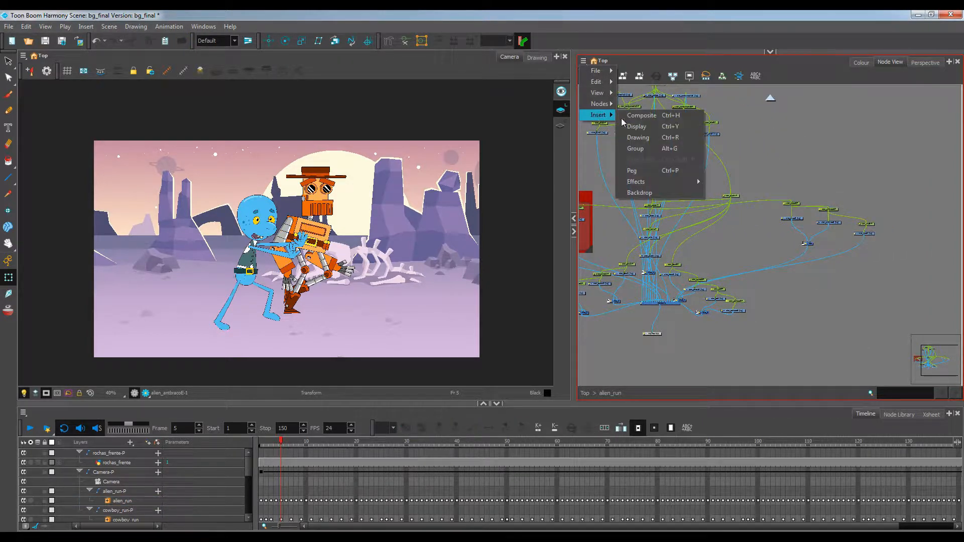
pyautogui.click(650, 192)
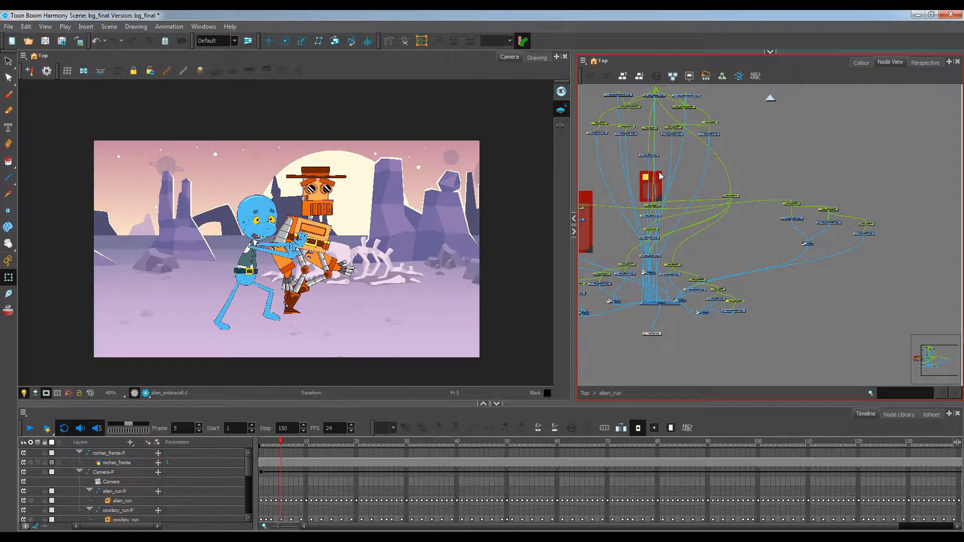
pyautogui.moveTo(658, 175); pyautogui.dragTo(893, 267)
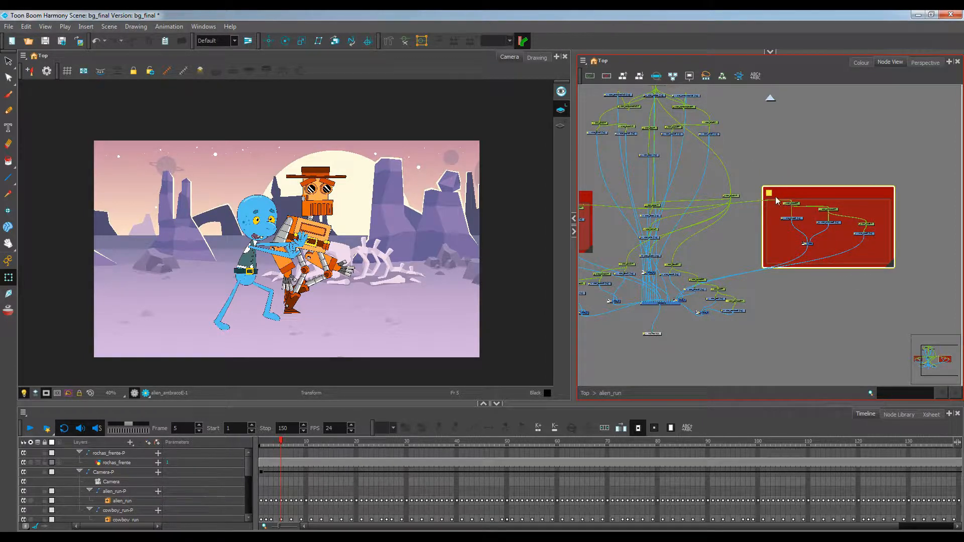
# Colour the new backdrop green, then leave the alien_run group to return to the top-level node network
pyautogui.doubleClick(770, 197)
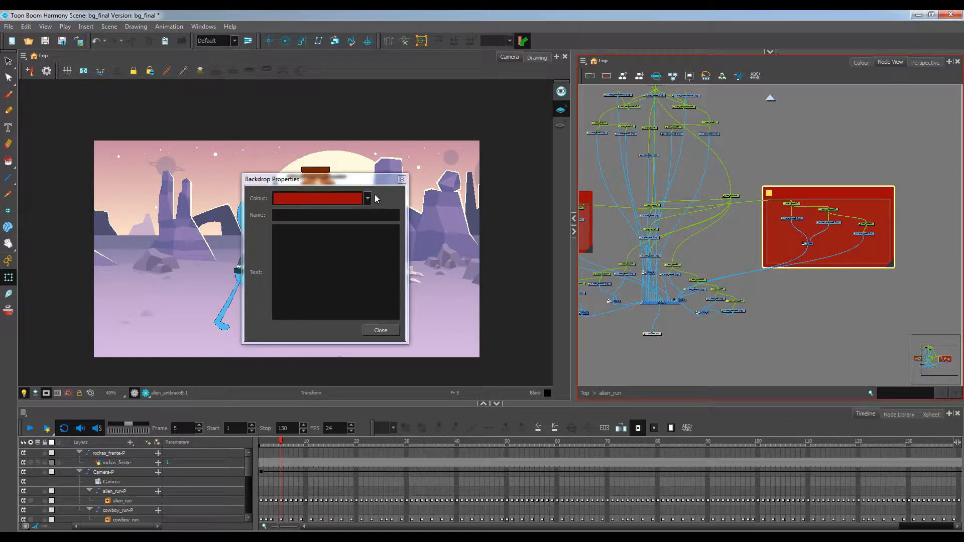
pyautogui.click(369, 199)
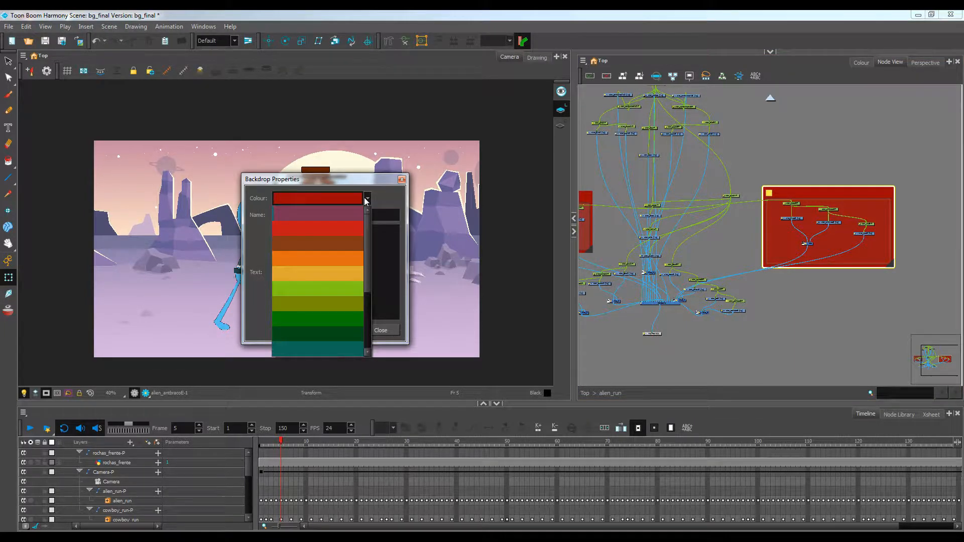
pyautogui.click(330, 290)
pyautogui.click(750, 346)
pyautogui.moveTo(710, 301); pyautogui.dragTo(805, 294)
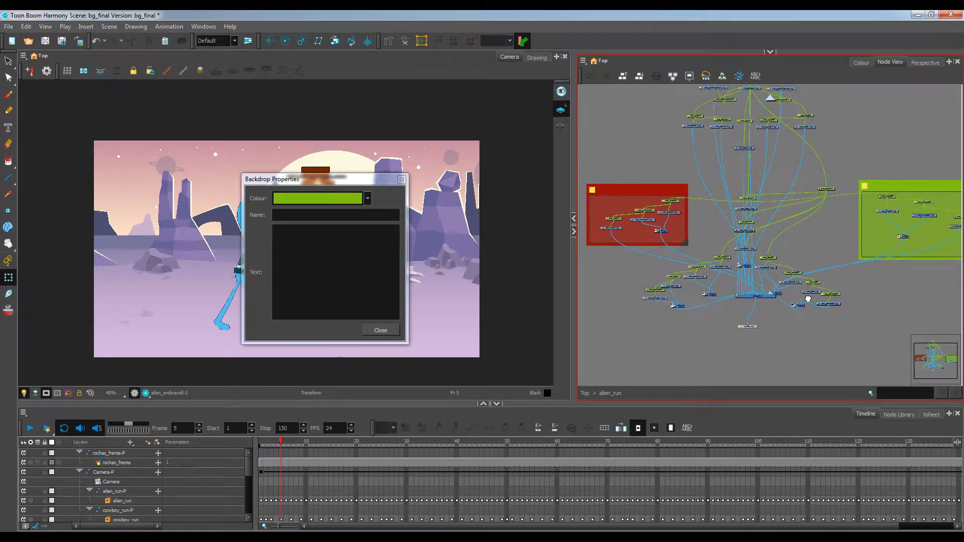
pyautogui.scroll(4, 793, 215)
pyautogui.moveTo(729, 226); pyautogui.dragTo(939, 248)
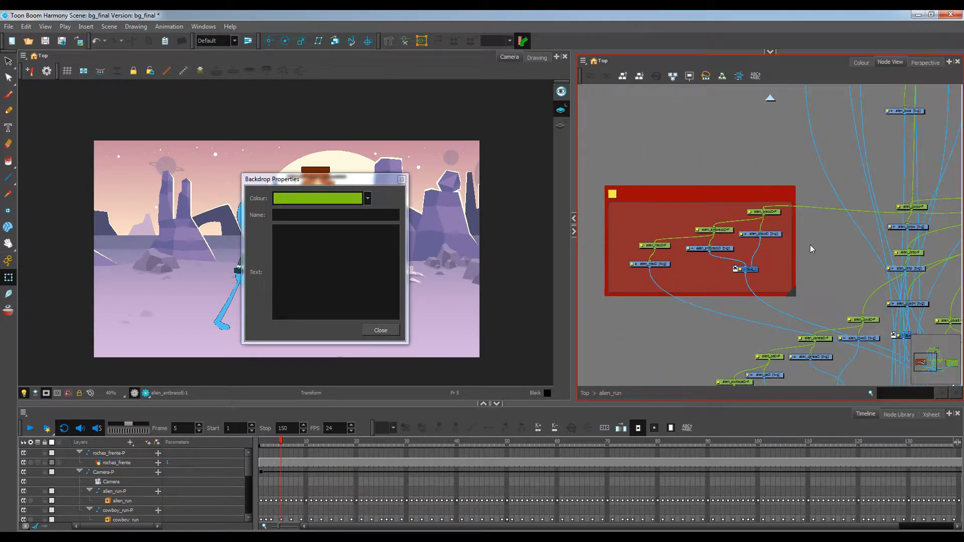
pyautogui.scroll(1, 811, 248)
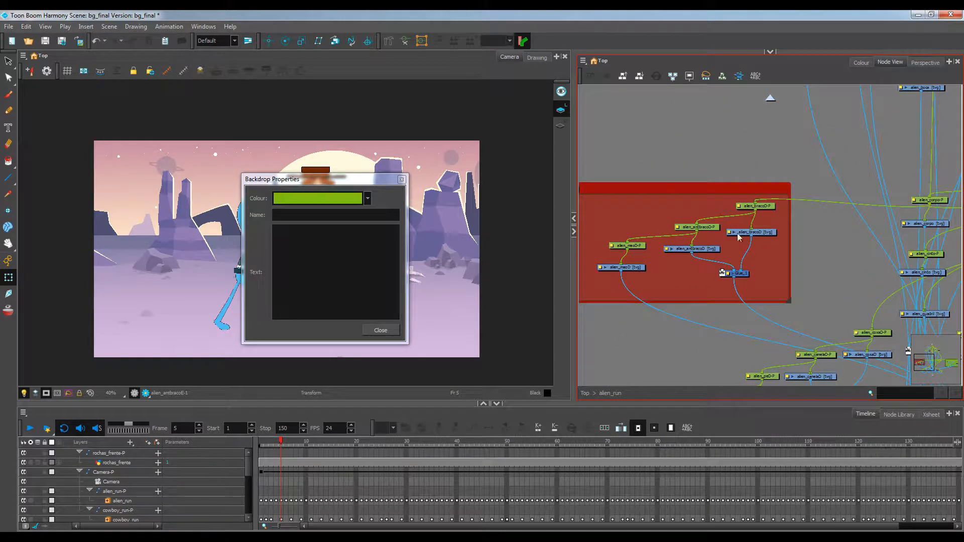
pyautogui.click(771, 99)
pyautogui.scroll(-2, 742, 169)
pyautogui.scroll(-2, 742, 168)
pyautogui.moveTo(743, 173); pyautogui.dragTo(644, 211)
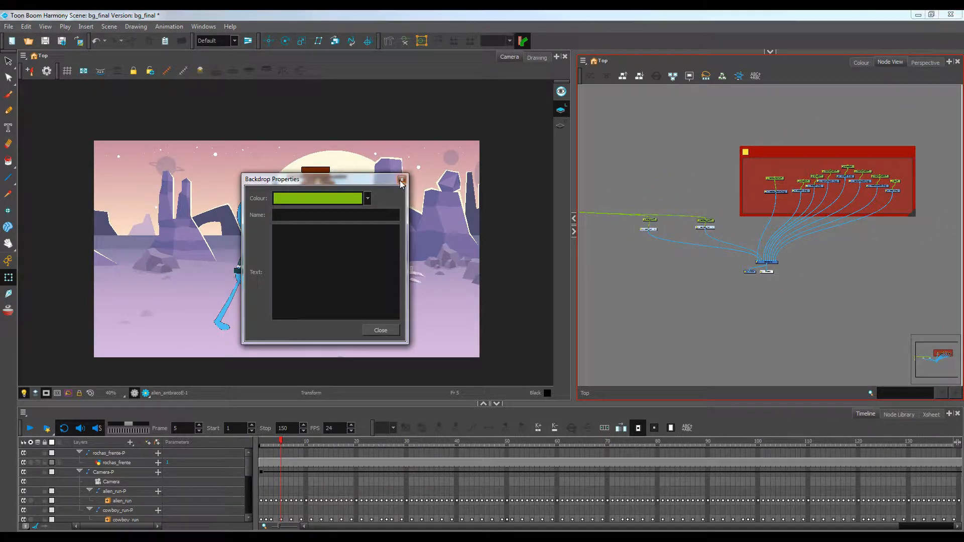
pyautogui.click(401, 180)
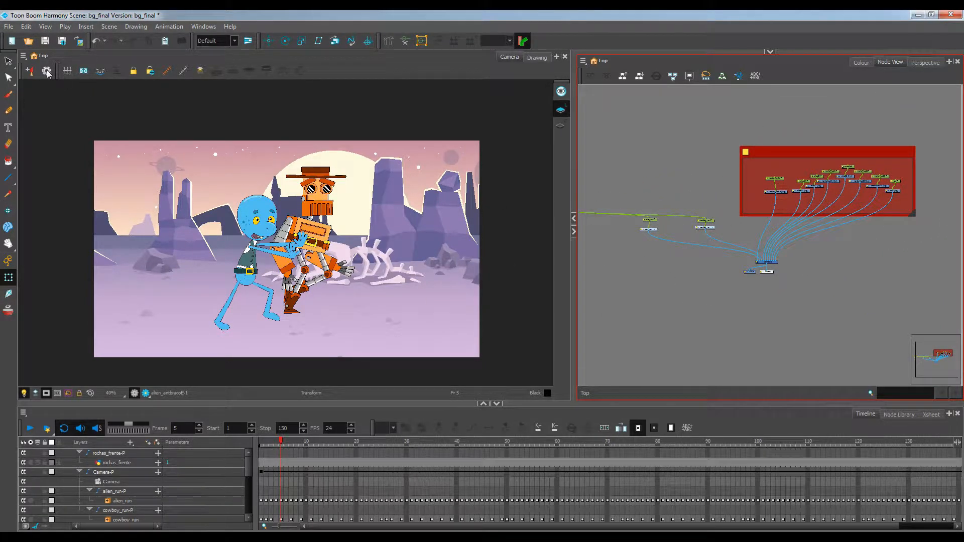
# Save the scene
pyautogui.click(9, 27)
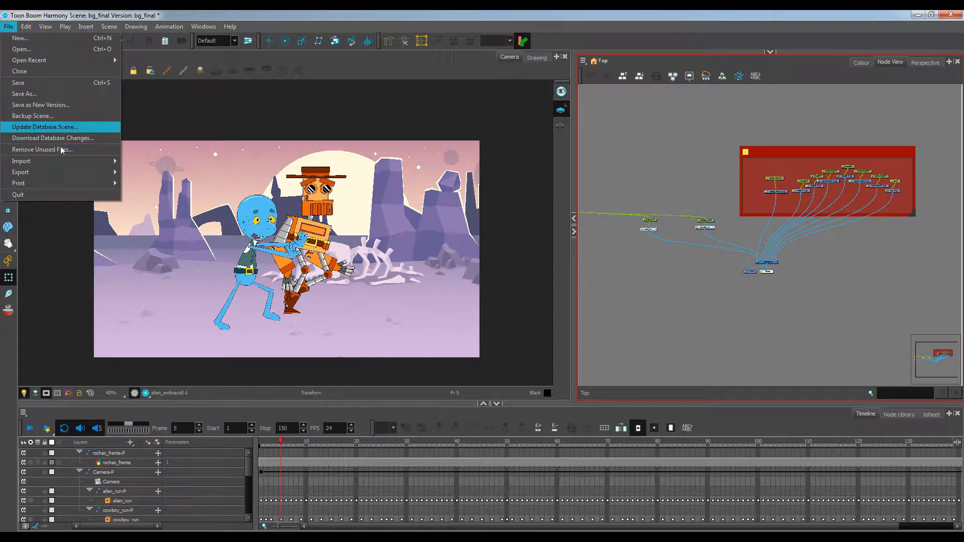
pyautogui.click(40, 83)
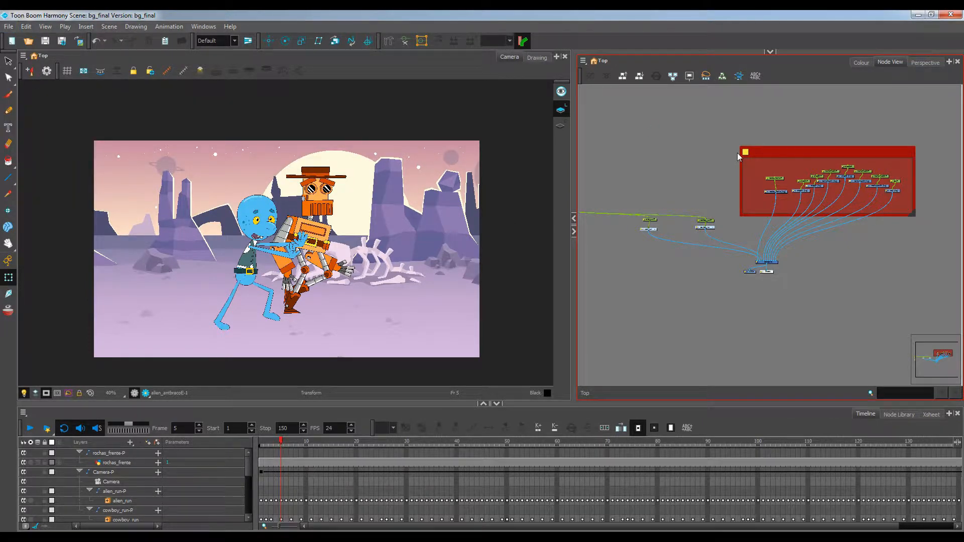
# Name the red backdrop around the background nodes cenario
pyautogui.click(762, 154)
pyautogui.click(747, 152)
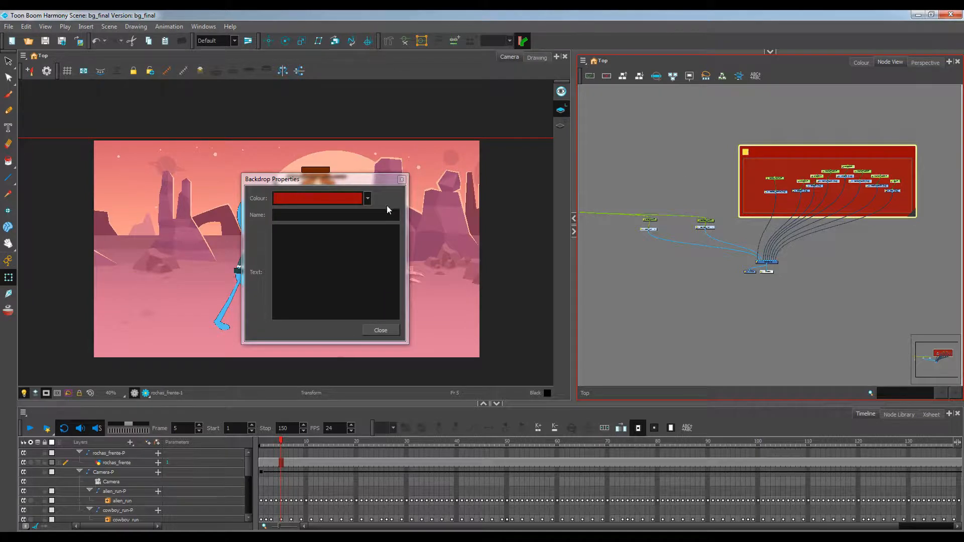
pyautogui.click(301, 215)
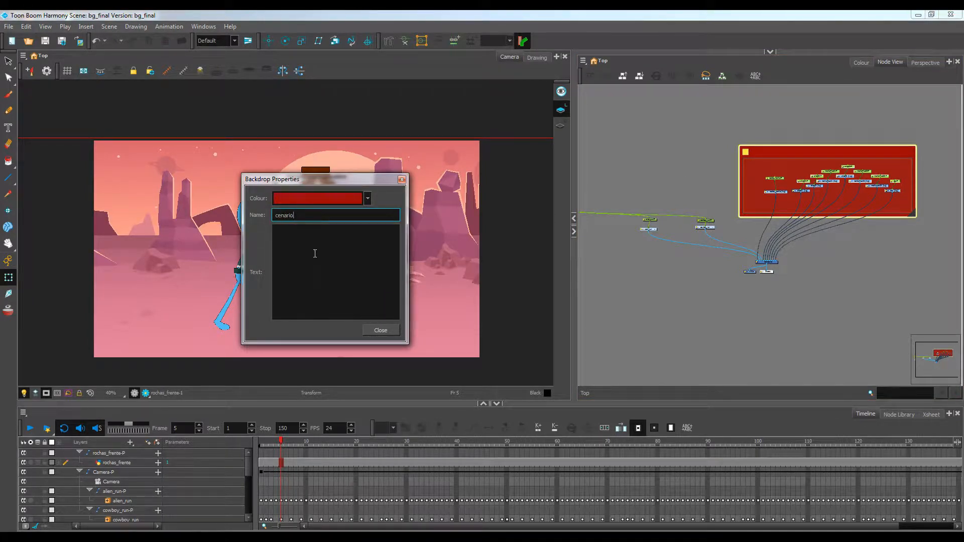
pyautogui.press('Return')
pyautogui.click(381, 330)
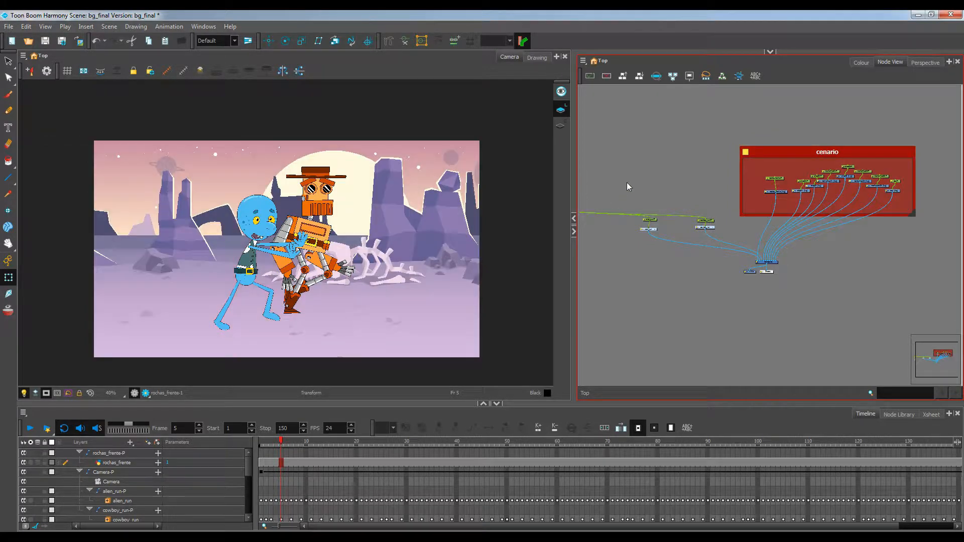
# Play the scene from frame 1 to preview the animation
pyautogui.moveTo(655, 182); pyautogui.dragTo(737, 190)
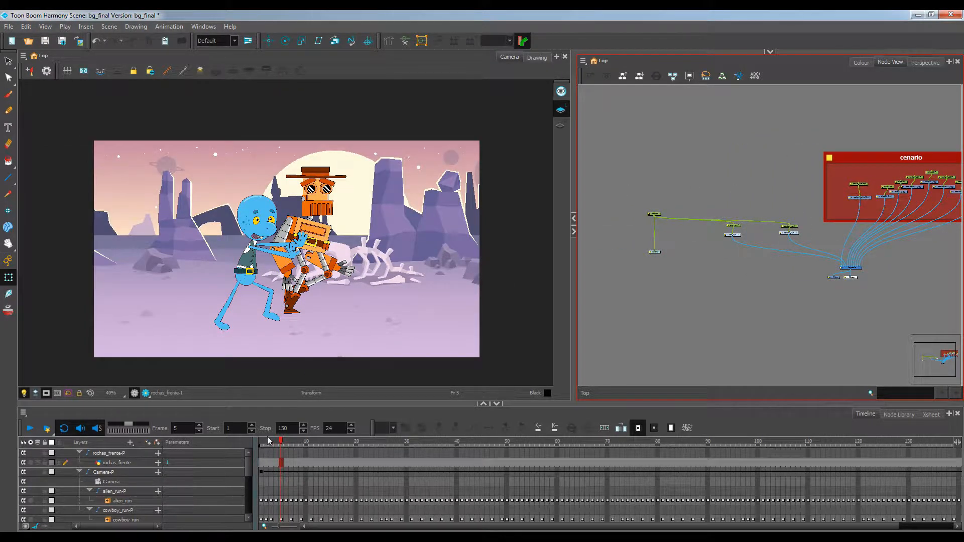
pyautogui.moveTo(269, 441); pyautogui.dragTo(248, 444)
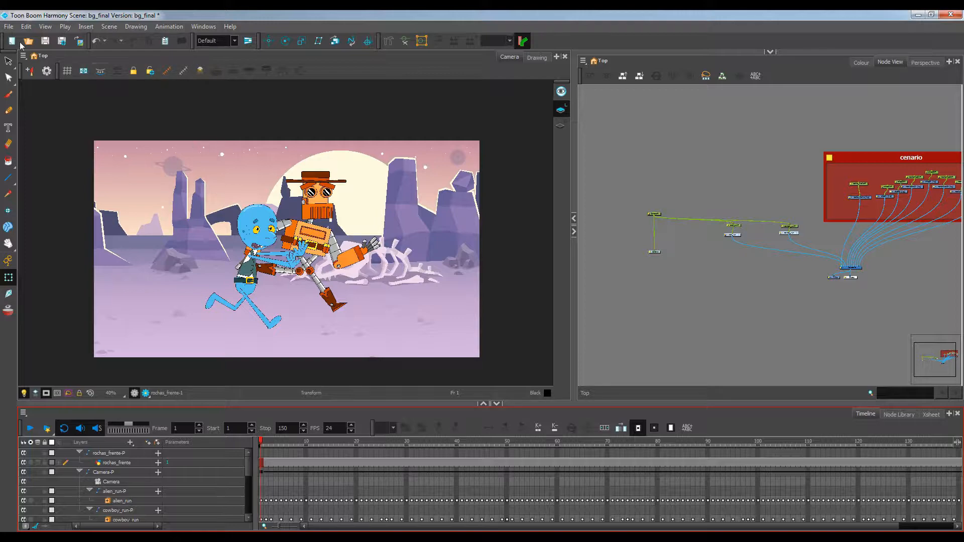
pyautogui.click(30, 428)
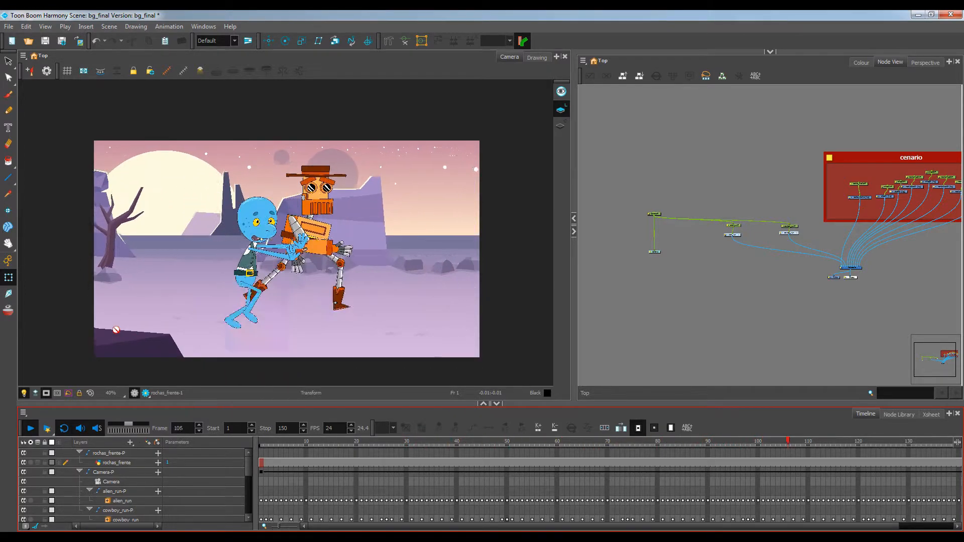
pyautogui.click(31, 429)
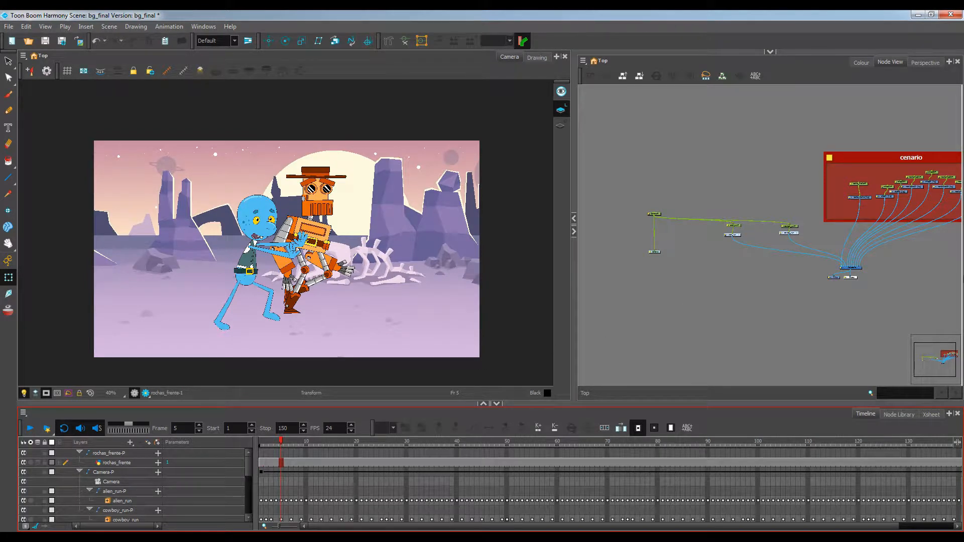
# Insert a Blur-Gaussian effect from the node library between the rochas_frente node and the Composite
pyautogui.moveTo(720, 192); pyautogui.dragTo(791, 240)
pyautogui.click(792, 234)
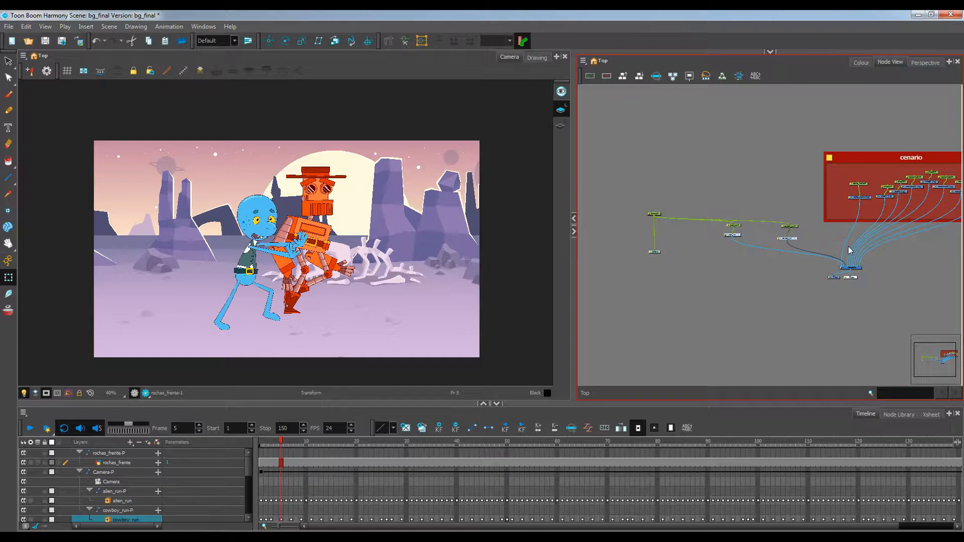
pyautogui.moveTo(849, 247); pyautogui.dragTo(860, 298)
pyautogui.scroll(4, 758, 243)
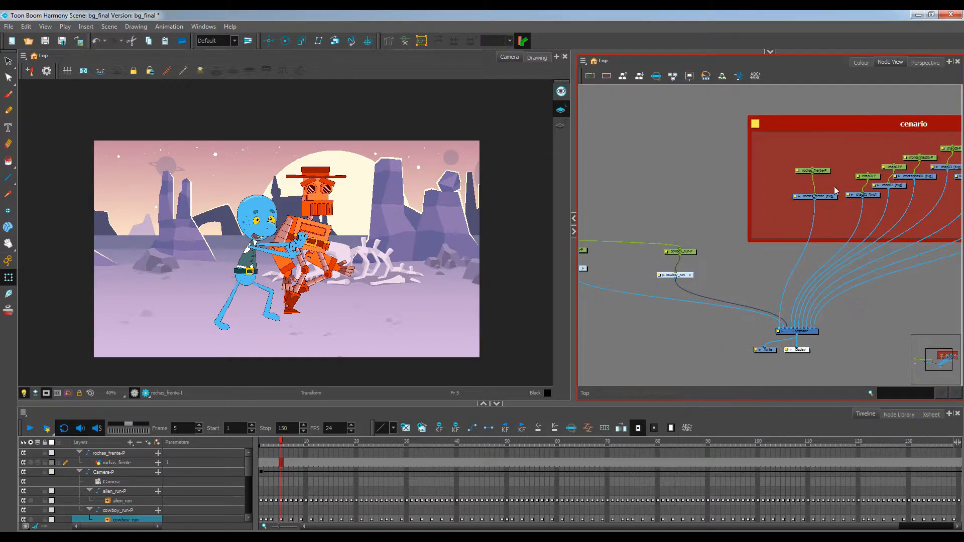
pyautogui.click(894, 415)
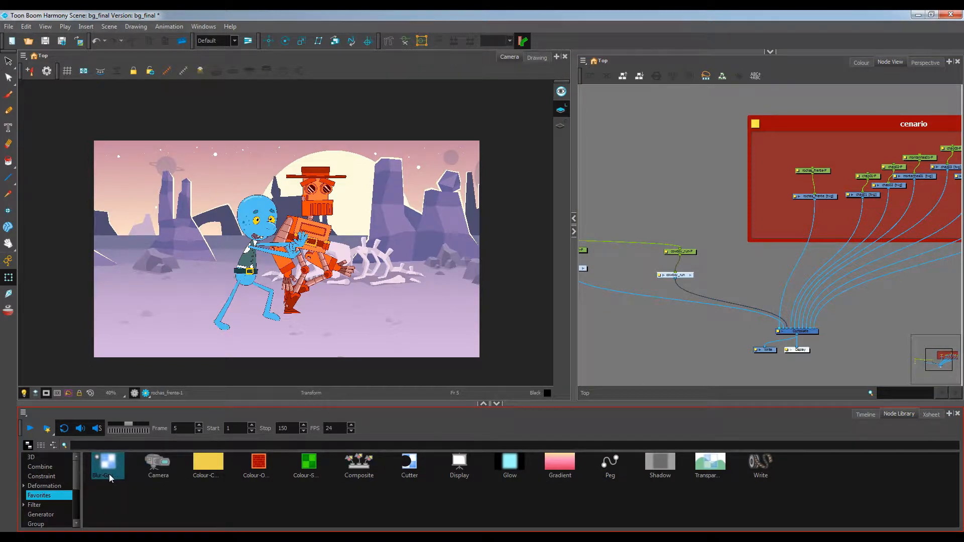
pyautogui.moveTo(113, 470); pyautogui.dragTo(805, 266)
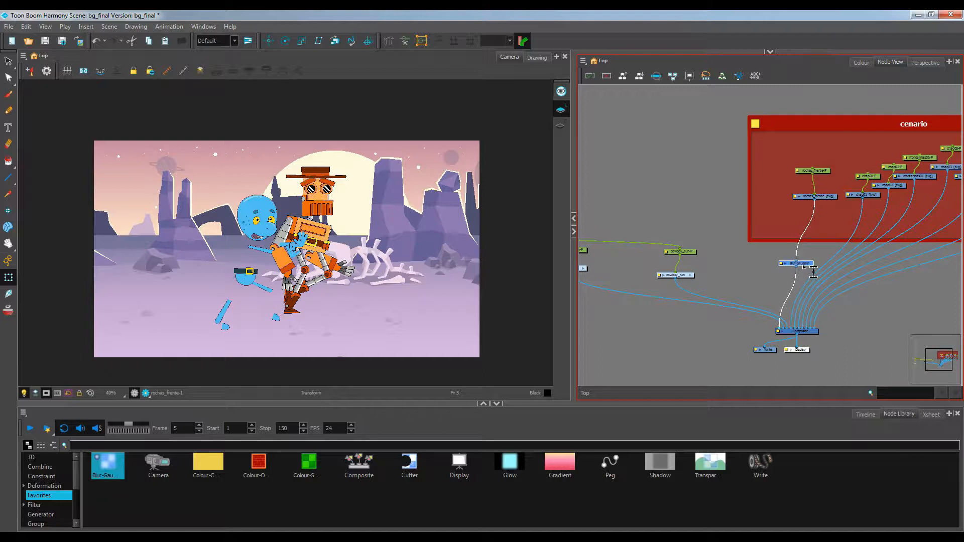
pyautogui.click(721, 272)
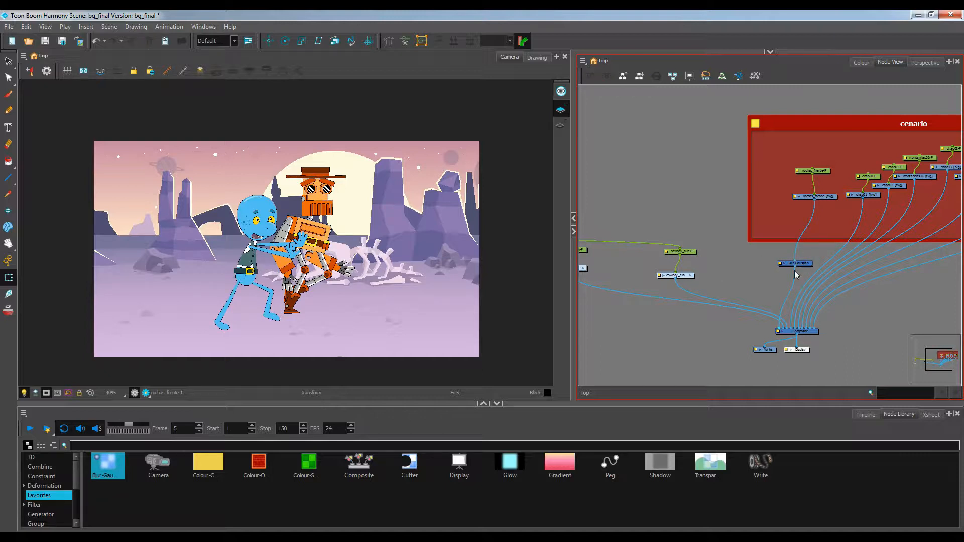
pyautogui.moveTo(809, 264); pyautogui.dragTo(789, 263)
pyautogui.scroll(3, 794, 255)
pyautogui.moveTo(757, 292); pyautogui.dragTo(758, 270)
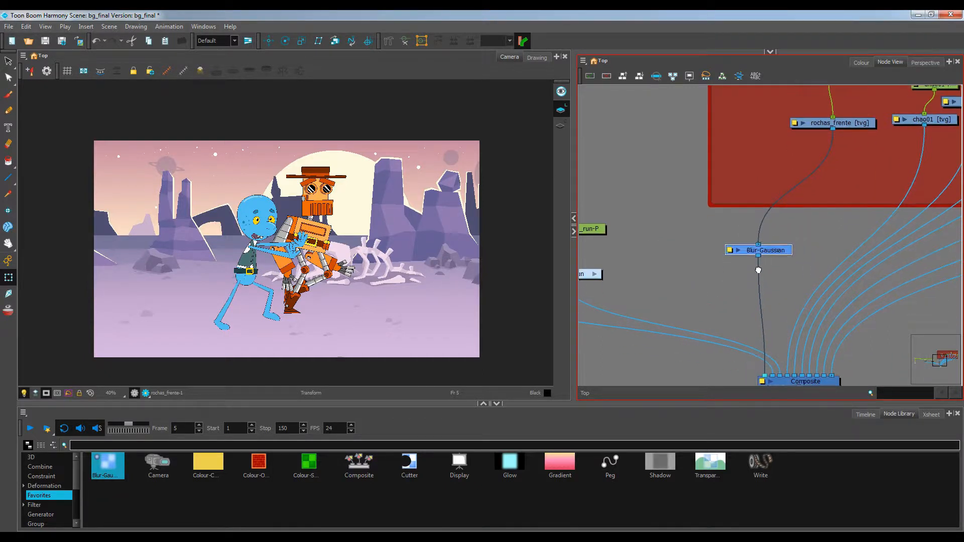
# Go to frame 38 and switch the camera view to render preview mode
pyautogui.click(865, 414)
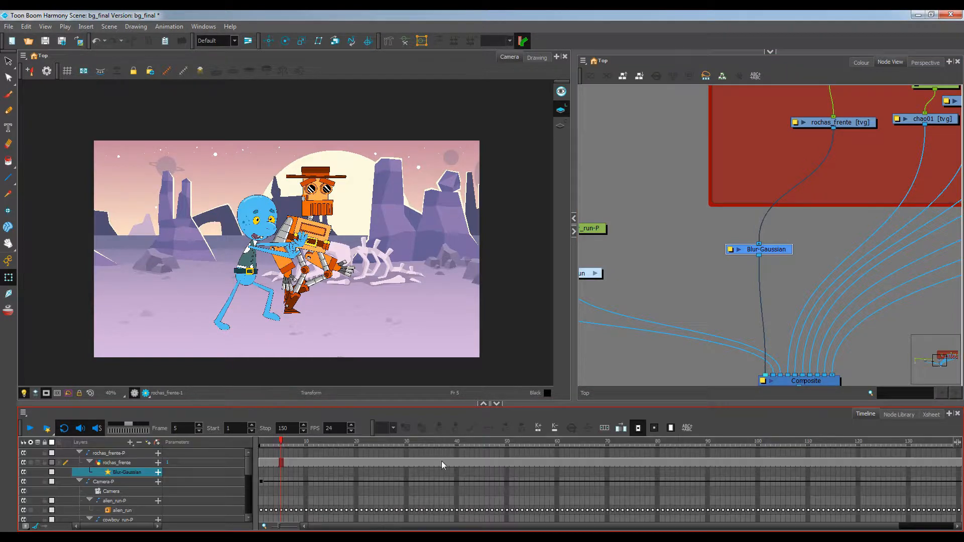
pyautogui.moveTo(296, 440); pyautogui.dragTo(447, 441)
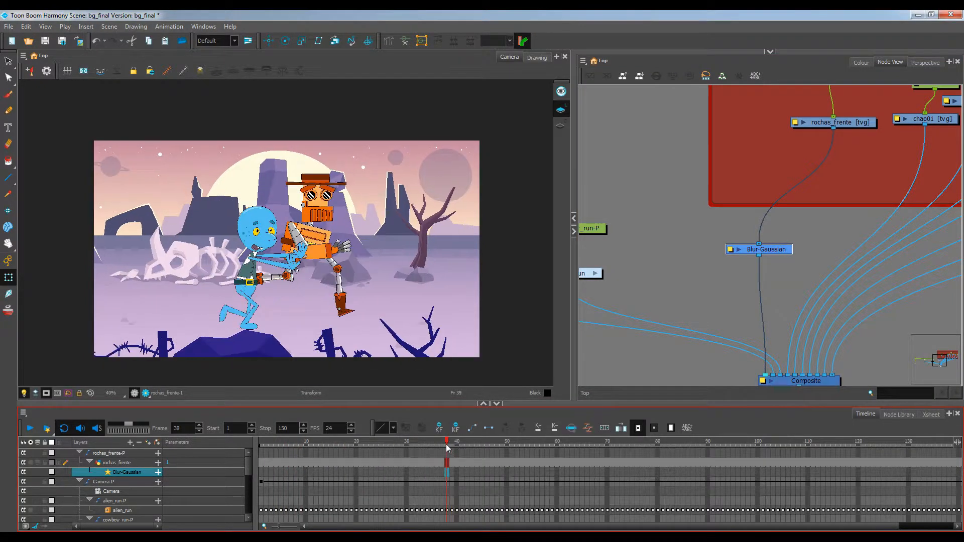
pyautogui.click(613, 356)
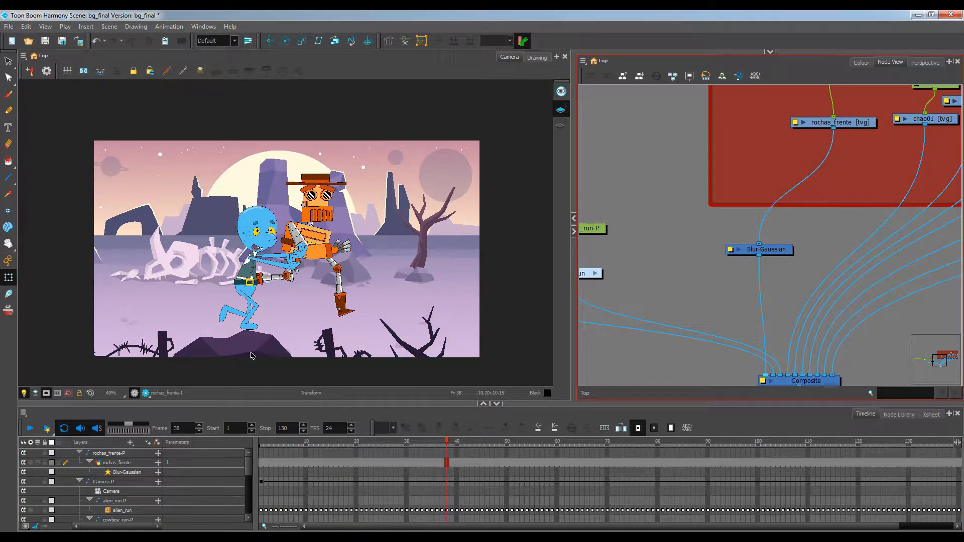
pyautogui.click(145, 393)
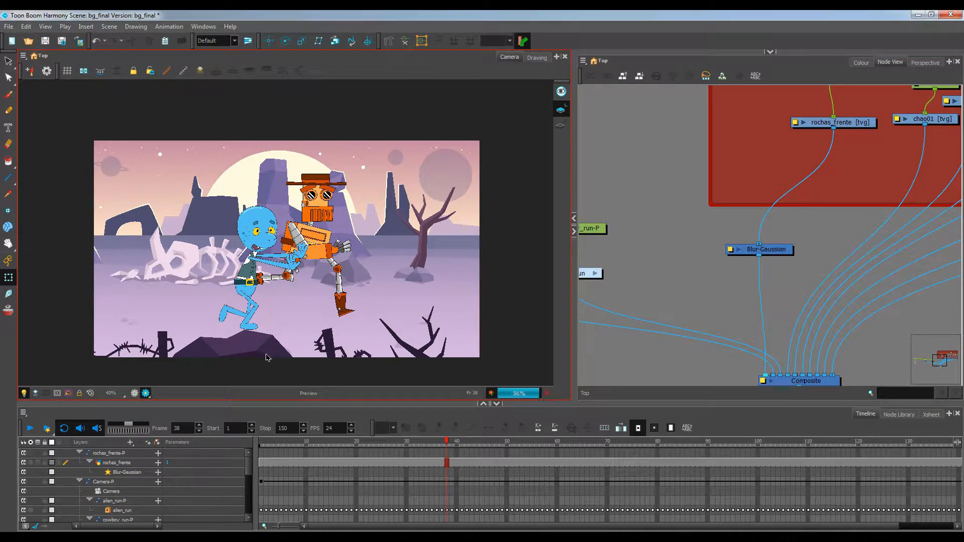
# Set the Blur-Gaussian effect's Blurriness to 6
pyautogui.click(730, 250)
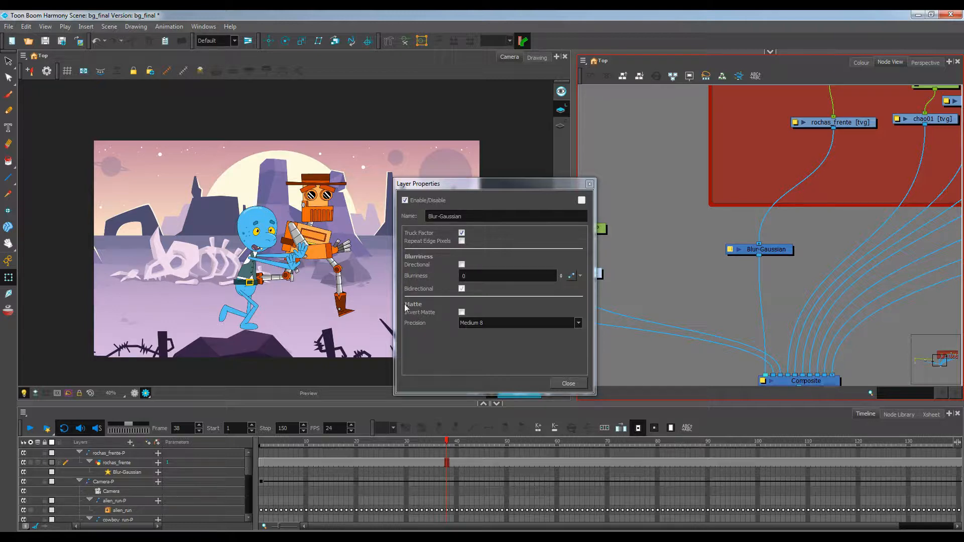
pyautogui.click(413, 278)
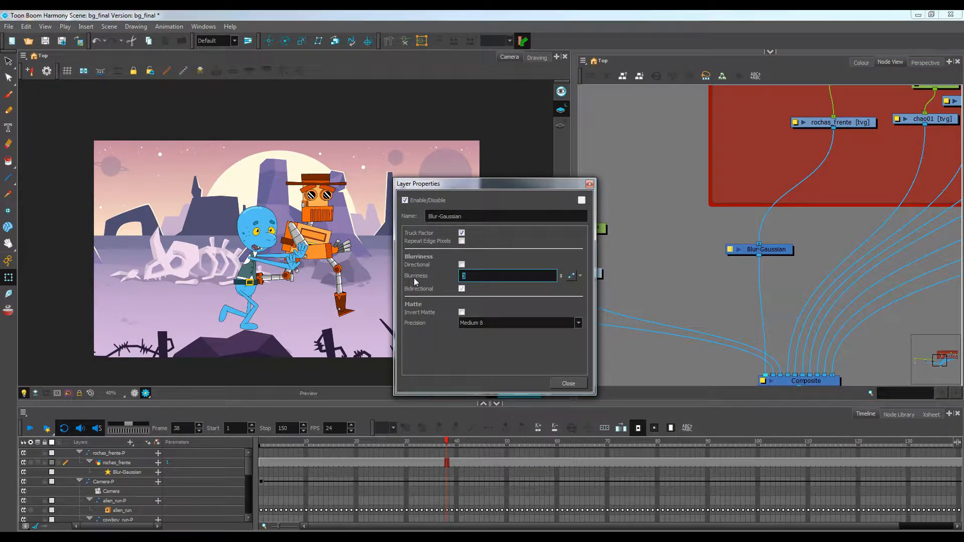
pyautogui.write('5')
pyautogui.write('6')
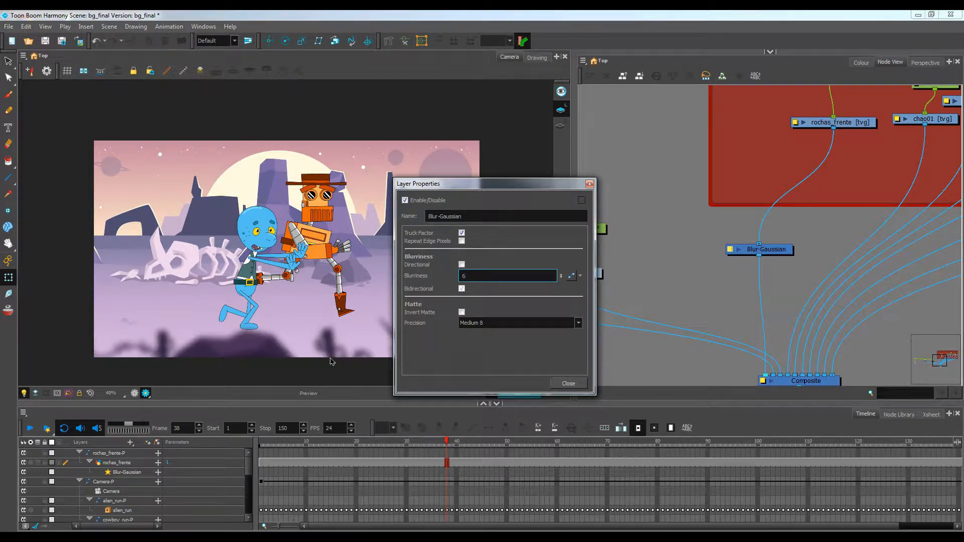
pyautogui.click(590, 184)
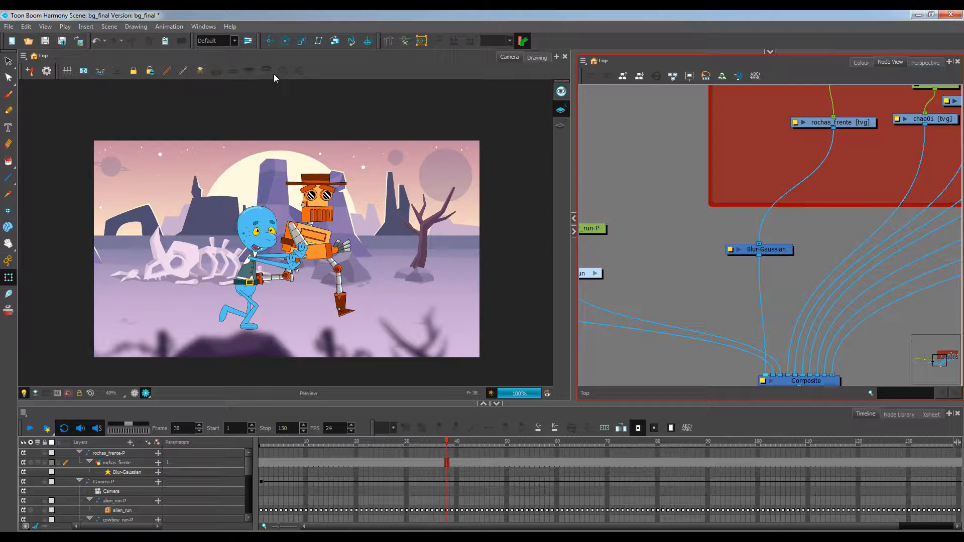
# Render a preview of the scene, stop rendering at frame 45, play the rendered frames, and close the player
pyautogui.click(47, 428)
pyautogui.click(493, 299)
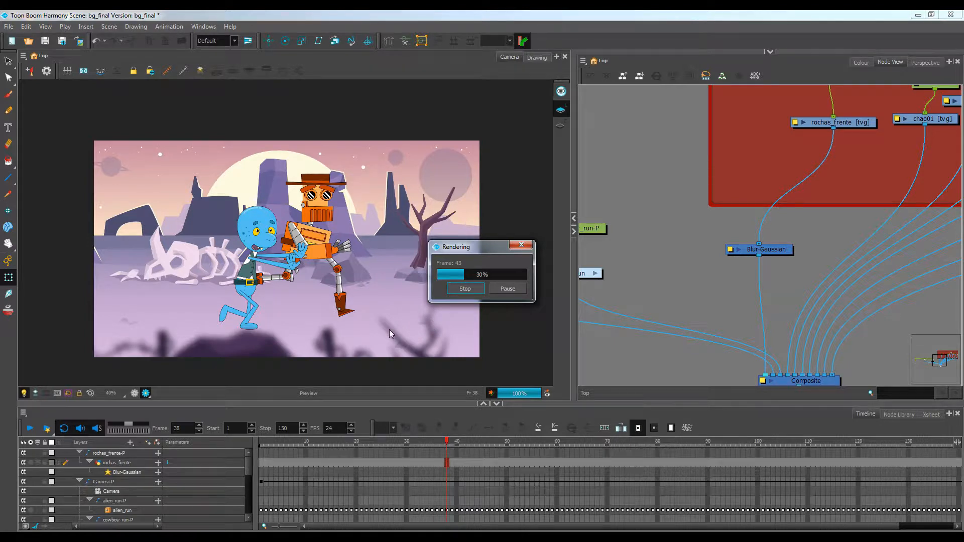
pyautogui.click(474, 290)
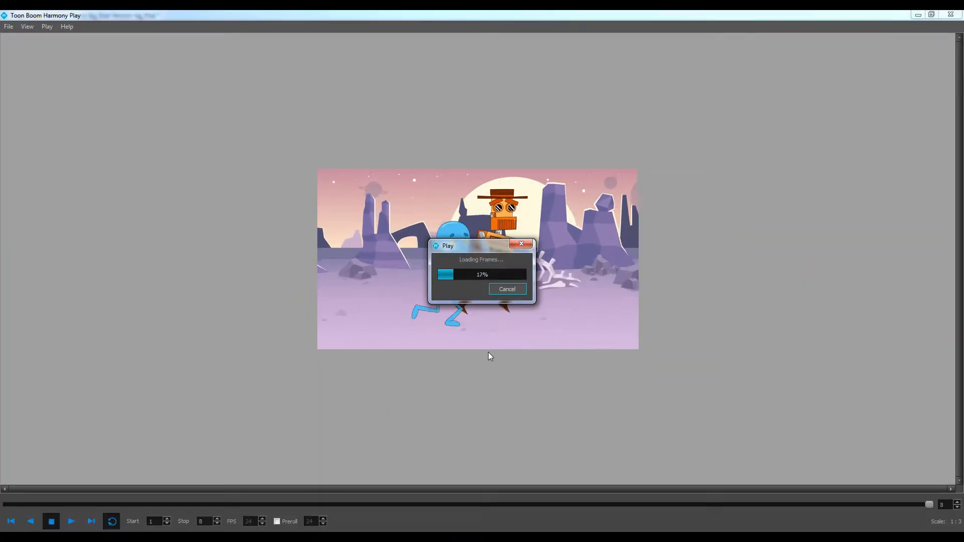
pyautogui.moveTo(492, 247); pyautogui.dragTo(728, 176)
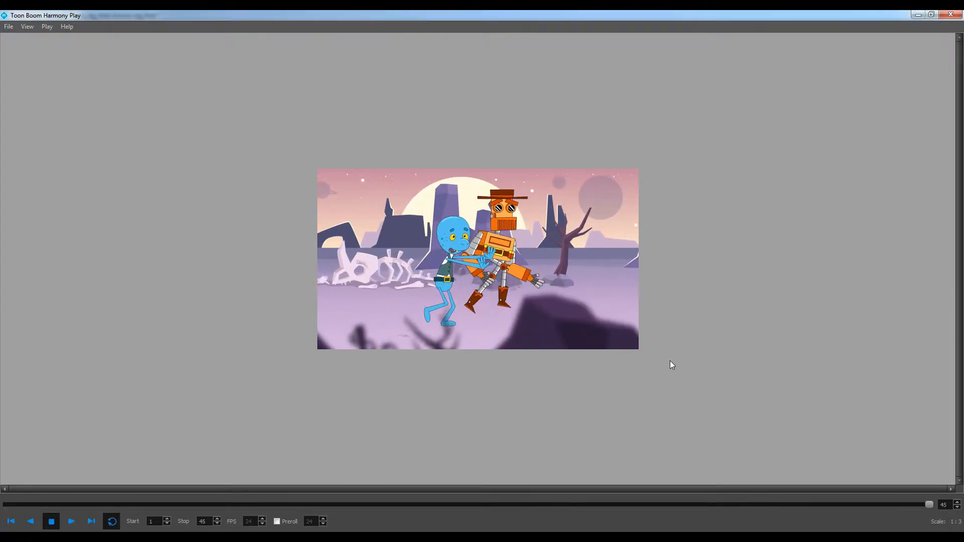
pyautogui.click(71, 521)
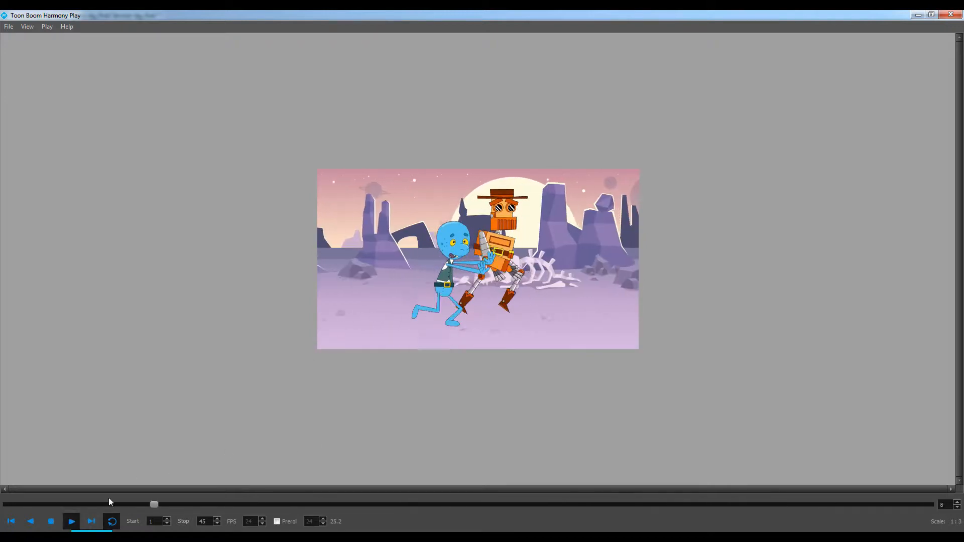
pyautogui.click(952, 15)
# Return to frame 1 and switch the camera view out of render preview mode
pyautogui.scroll(-3, 682, 257)
pyautogui.moveTo(649, 256); pyautogui.dragTo(784, 268)
pyautogui.scroll(-1, 776, 263)
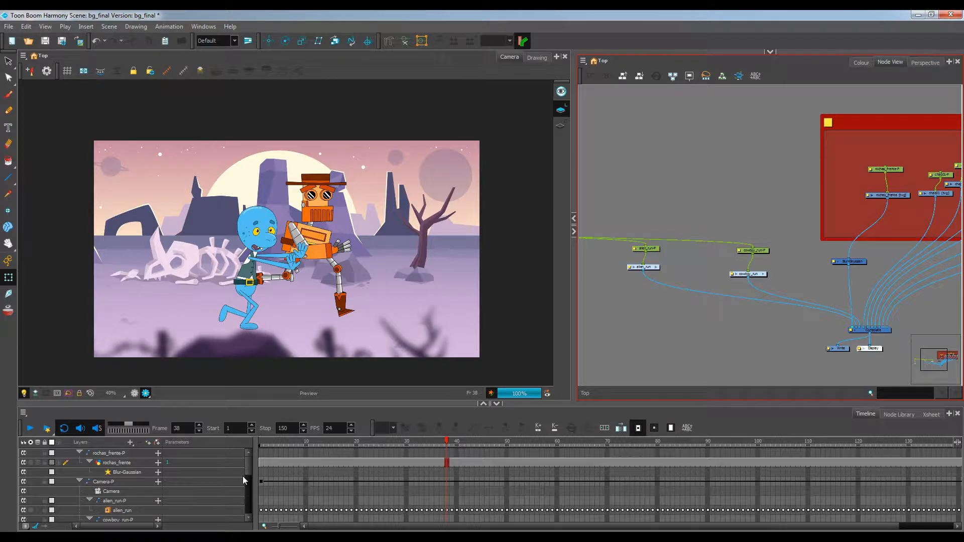
pyautogui.moveTo(283, 440); pyautogui.dragTo(215, 440)
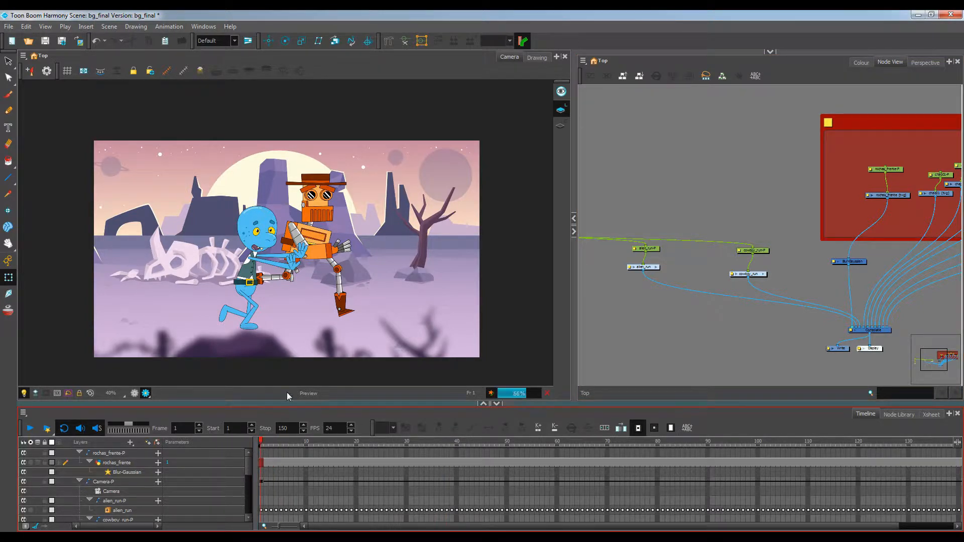
pyautogui.click(131, 396)
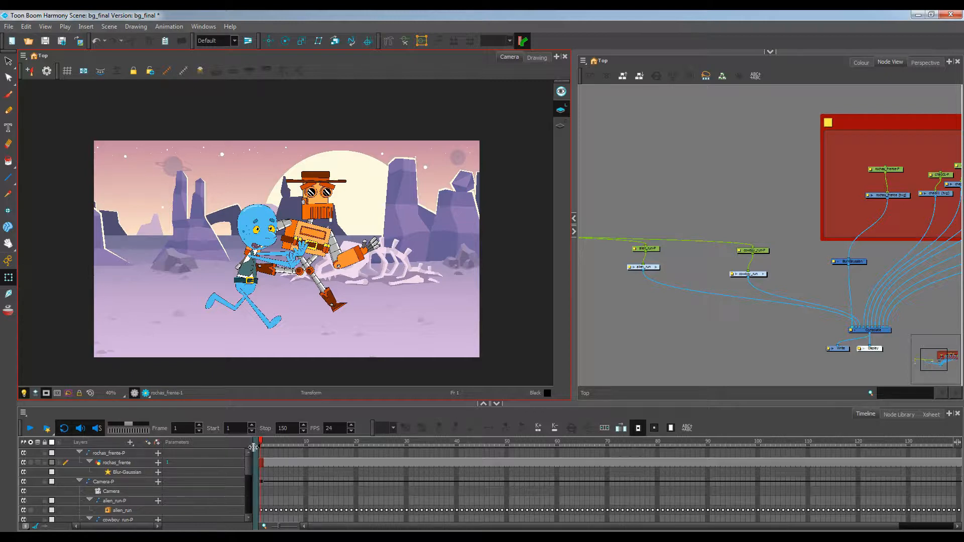
# Add a new drawing layer named laser above the rochas_frente-P layer
pyautogui.click(118, 454)
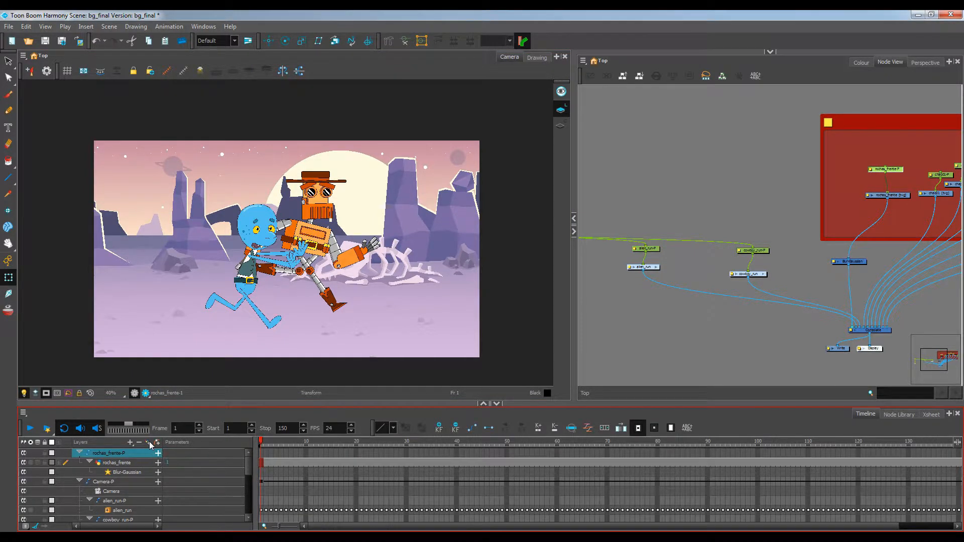
pyautogui.click(150, 445)
pyautogui.write('laser')
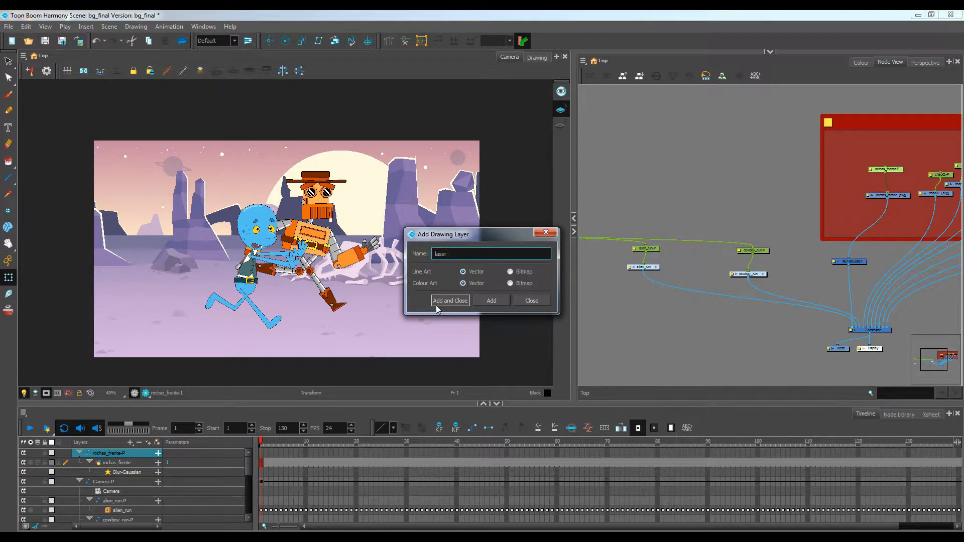
pyautogui.click(436, 305)
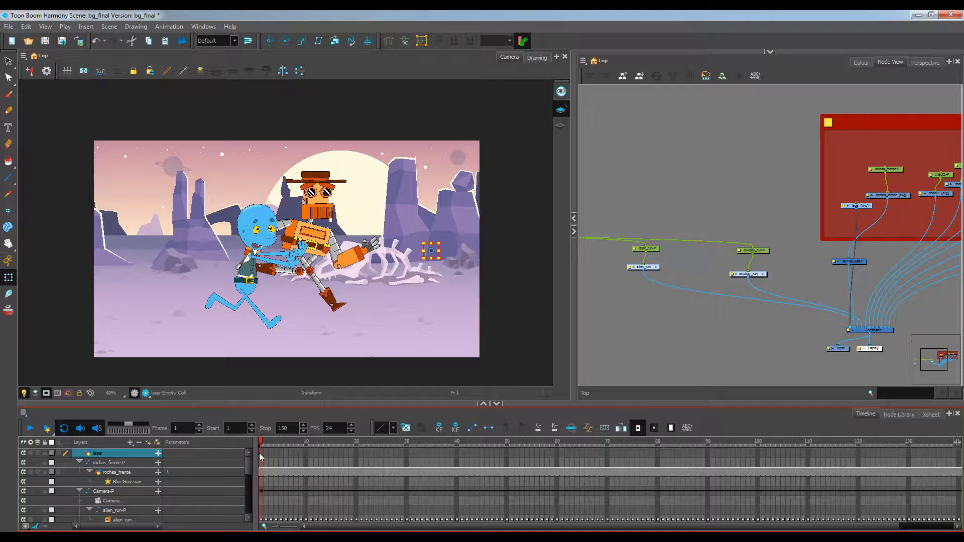
# Try drawing a laser stroke with the Brush tool at maximum size 70.8, then undo it
pyautogui.click(8, 94)
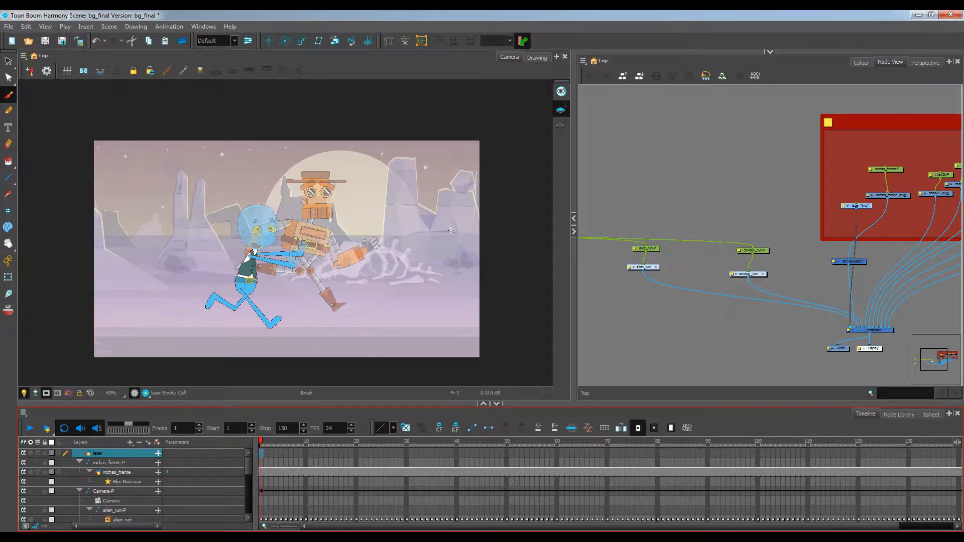
pyautogui.click(773, 49)
pyautogui.click(889, 56)
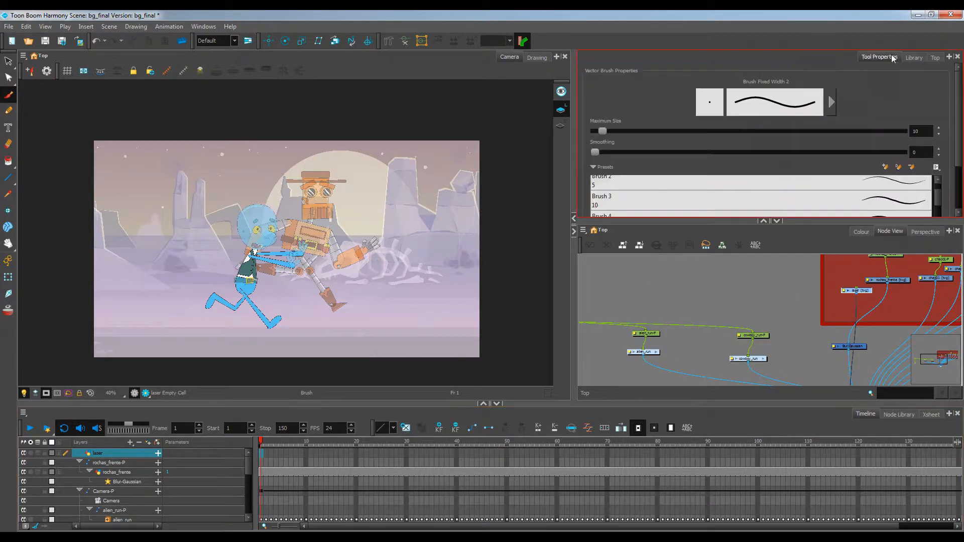
pyautogui.moveTo(601, 131); pyautogui.dragTo(650, 131)
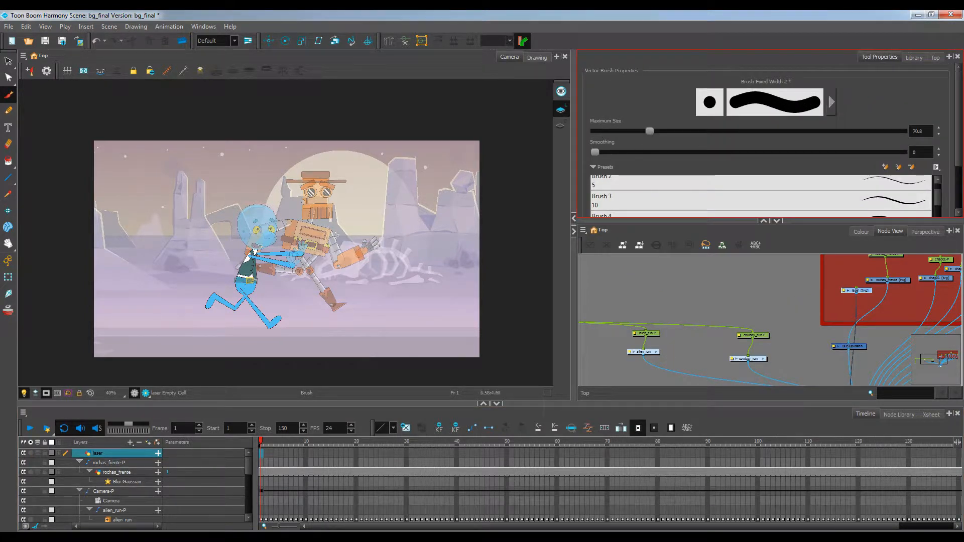
pyautogui.moveTo(219, 253)
pyautogui.mouseDown()
pyautogui.moveTo(266, 249)
pyautogui.moveTo(264, 262)
pyautogui.moveTo(278, 264)
pyautogui.mouseUp()
pyautogui.hotkey('ctrl', 'z')
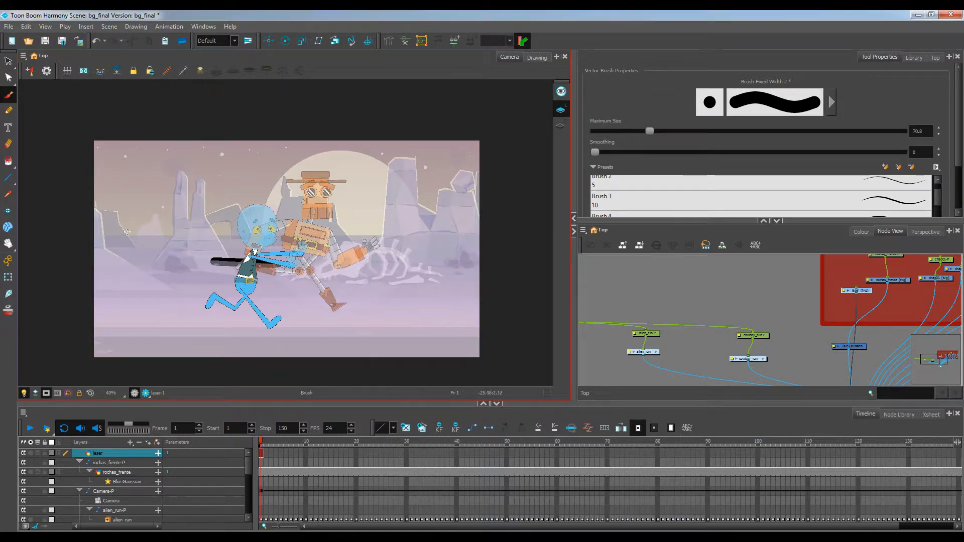
pyautogui.hotkey('ctrl', 'z')
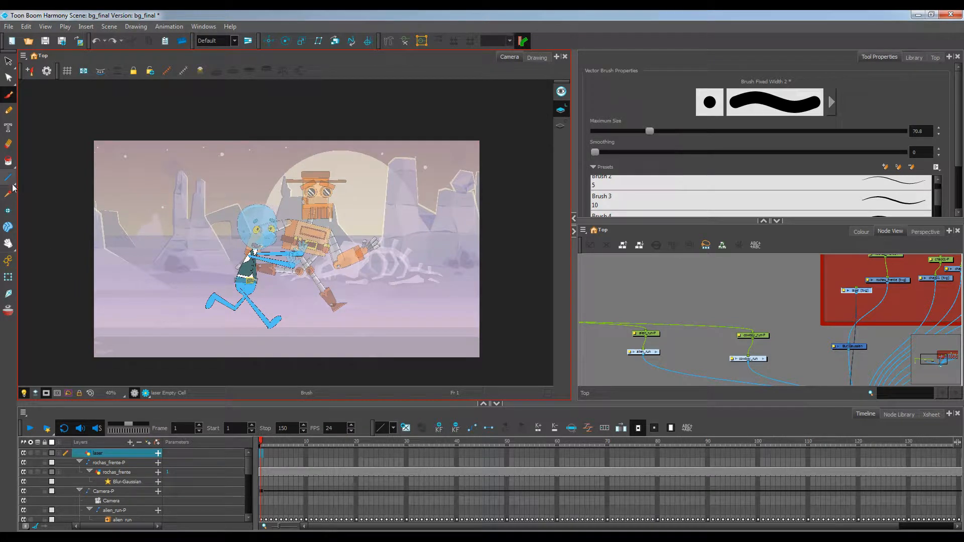
# Draw three horizontal laser lines across the scene with the Line tool at size 66.4
pyautogui.click(9, 178)
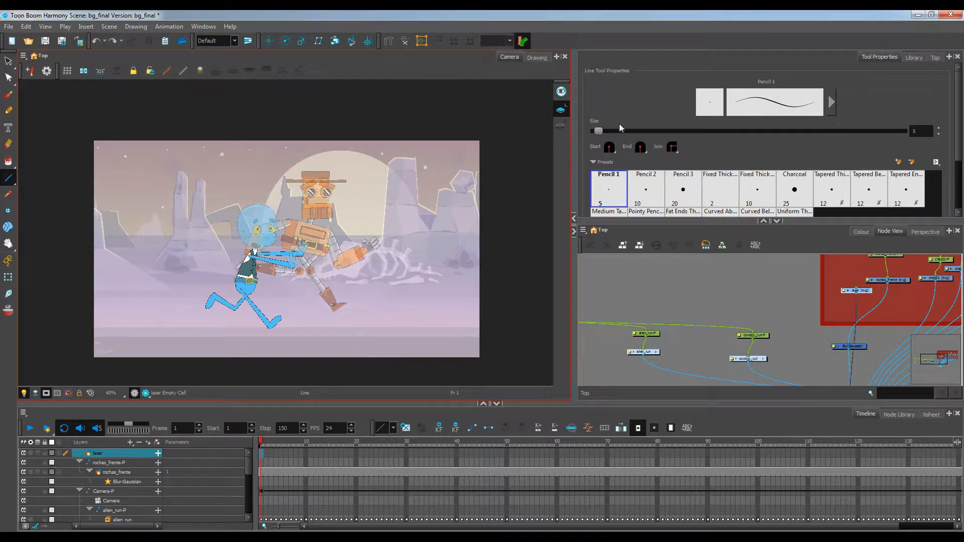
pyautogui.moveTo(601, 131); pyautogui.dragTo(647, 139)
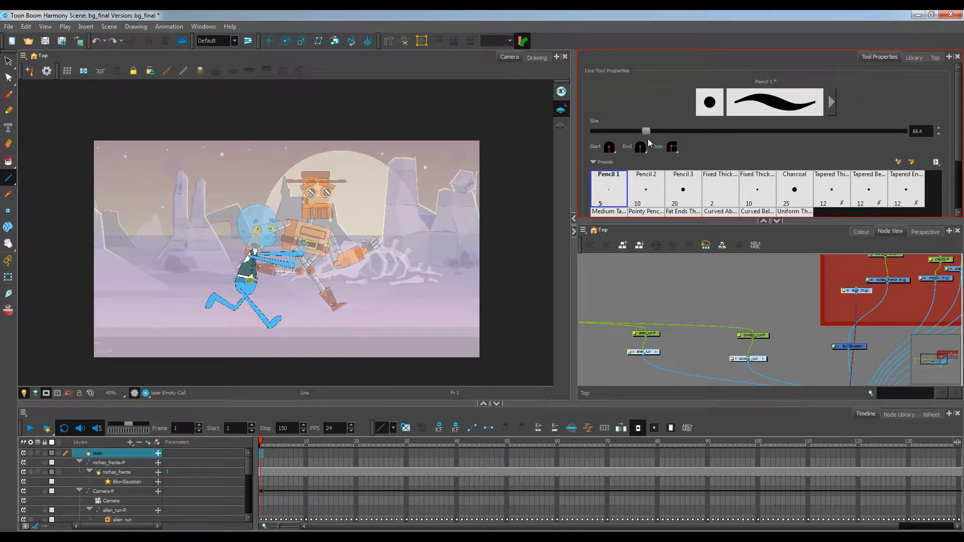
pyautogui.moveTo(199, 252); pyautogui.dragTo(252, 252)
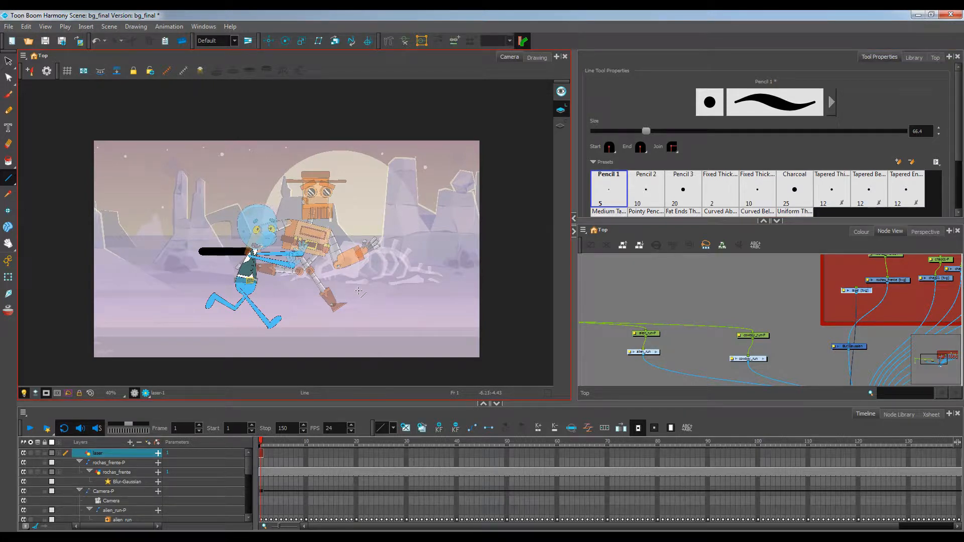
pyautogui.moveTo(357, 290); pyautogui.dragTo(408, 290)
pyautogui.moveTo(281, 206); pyautogui.dragTo(306, 207)
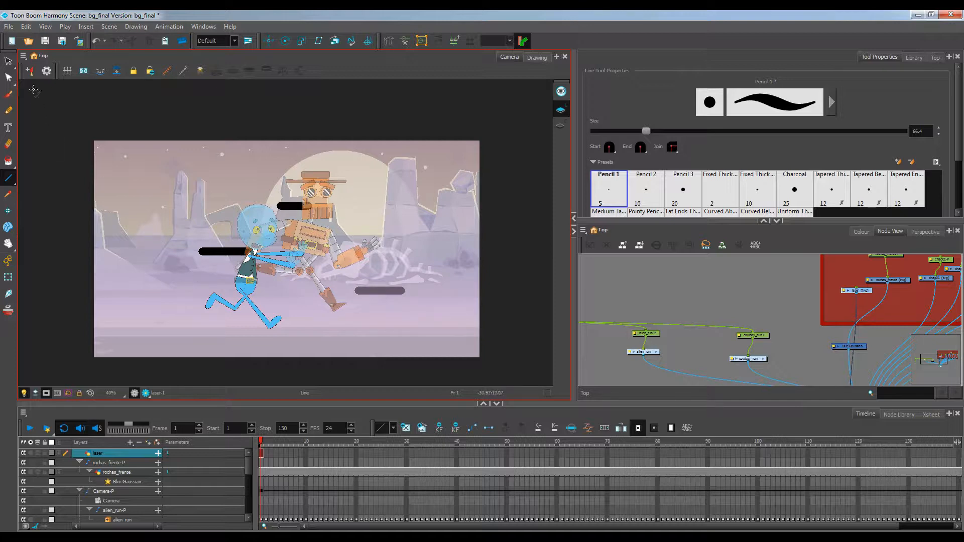
# Extend the laser layer's exposure through frame 150 and return to frame 1
pyautogui.click(9, 61)
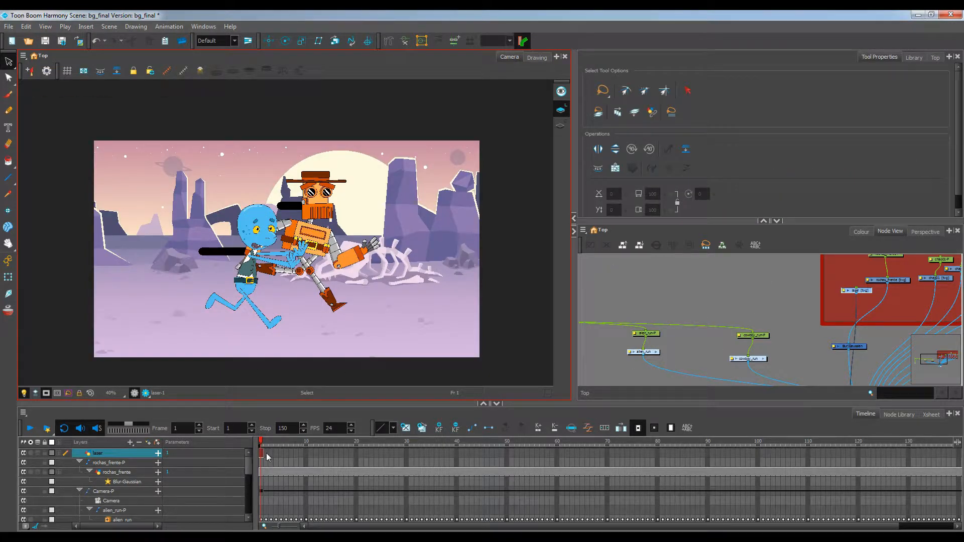
pyautogui.moveTo(385, 527); pyautogui.dragTo(552, 526)
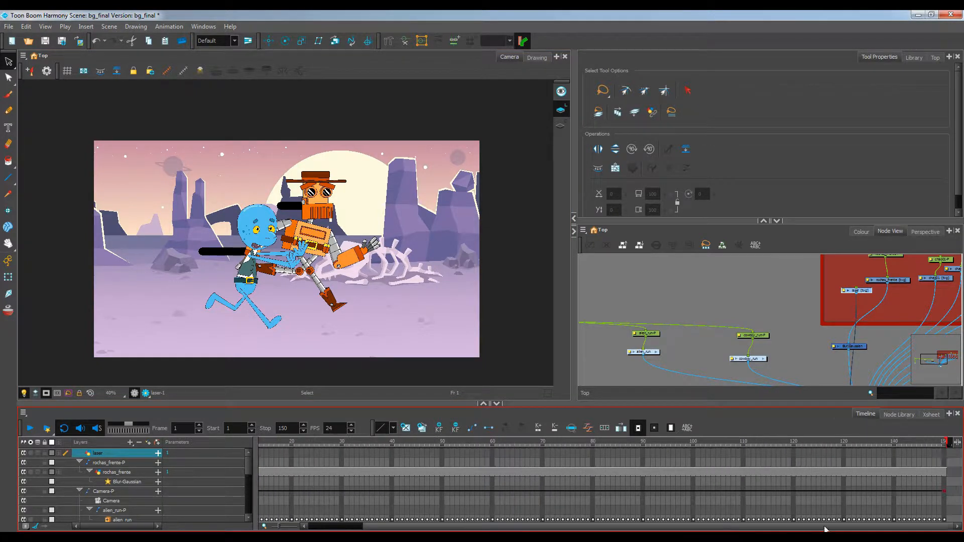
pyautogui.click(945, 457)
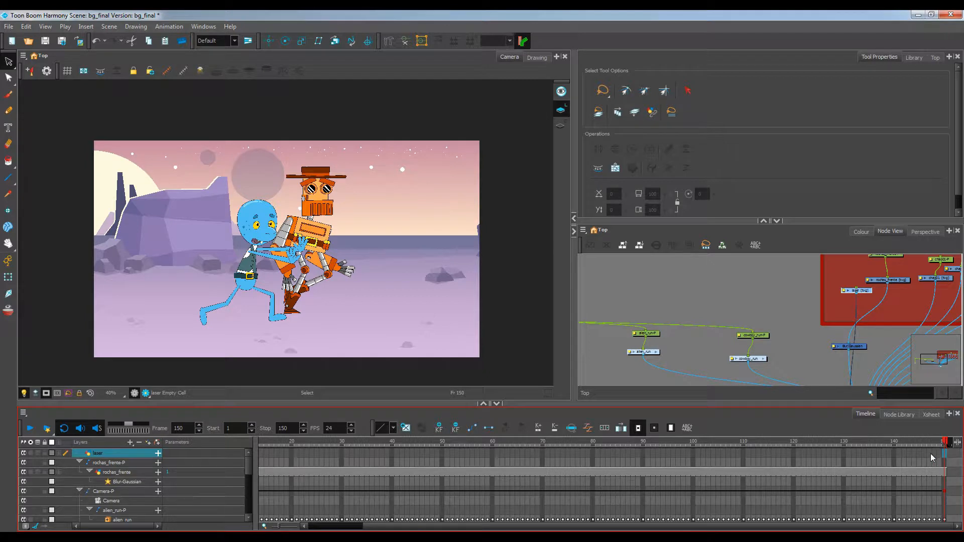
pyautogui.hotkey('alt', 'shift', 'r')
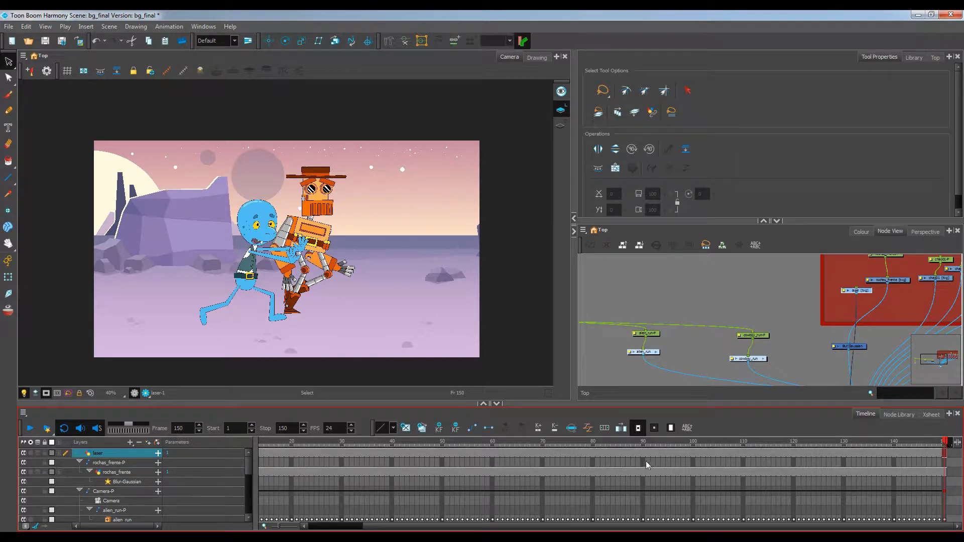
pyautogui.moveTo(944, 445); pyautogui.dragTo(192, 405)
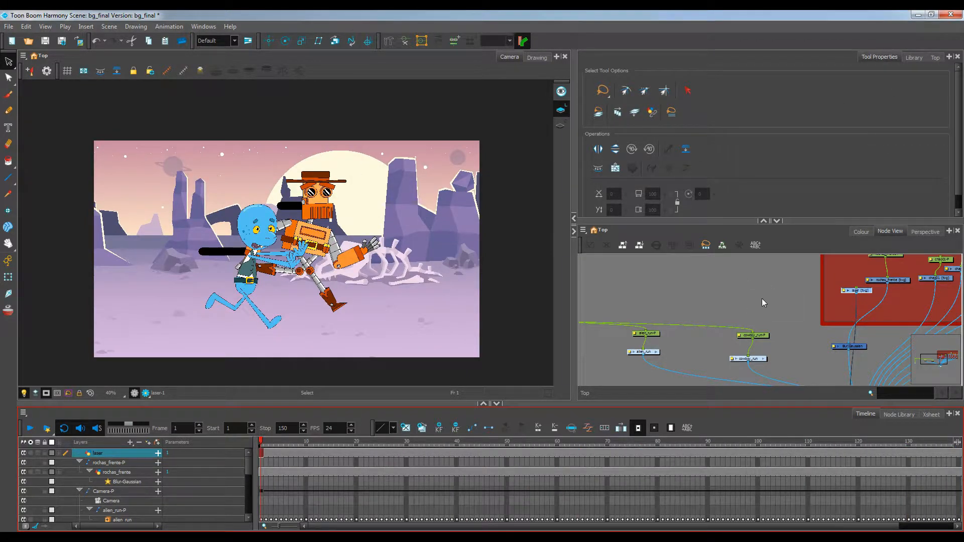
# Open the Top view and move the laser node out of the backdrop beside the character nodes
pyautogui.click(934, 58)
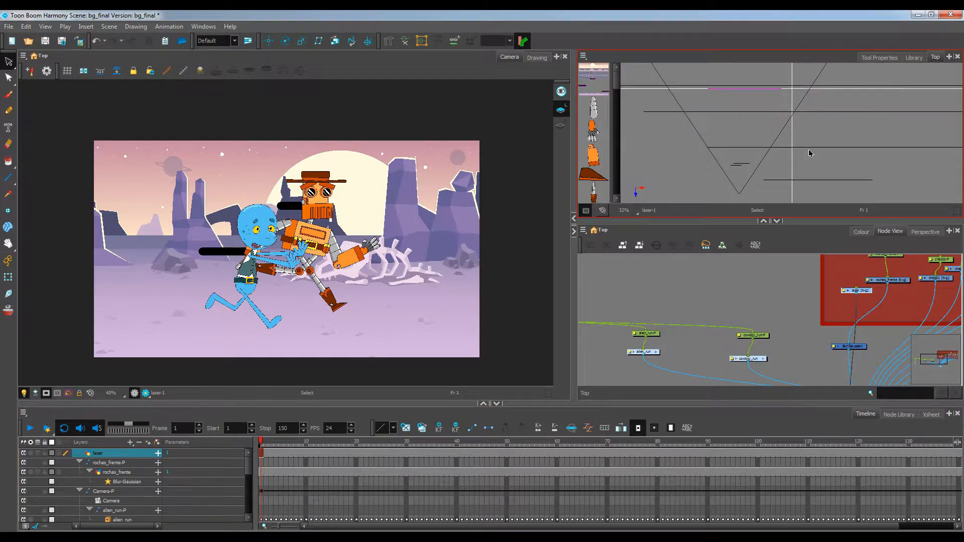
pyautogui.moveTo(817, 350); pyautogui.dragTo(829, 331)
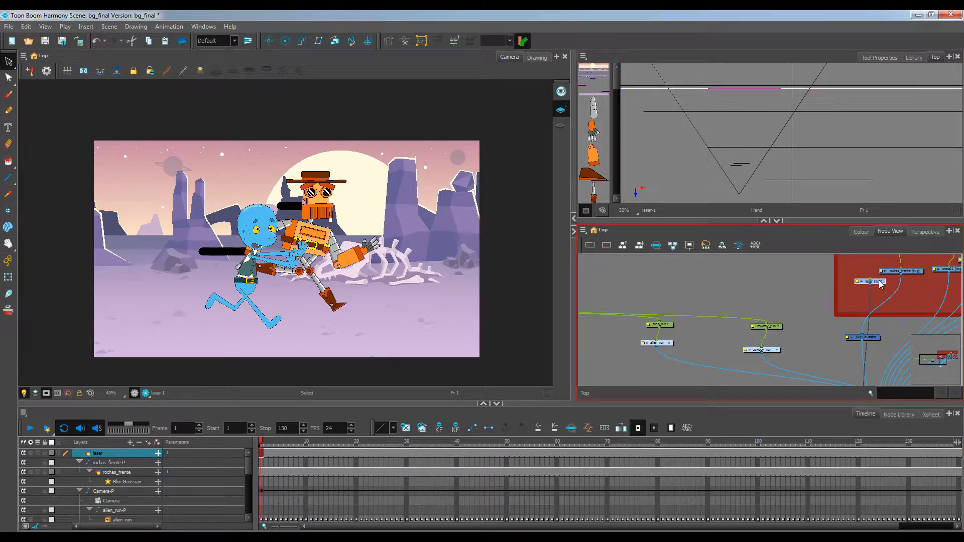
pyautogui.moveTo(878, 282); pyautogui.dragTo(658, 293)
pyautogui.moveTo(695, 322); pyautogui.dragTo(763, 322)
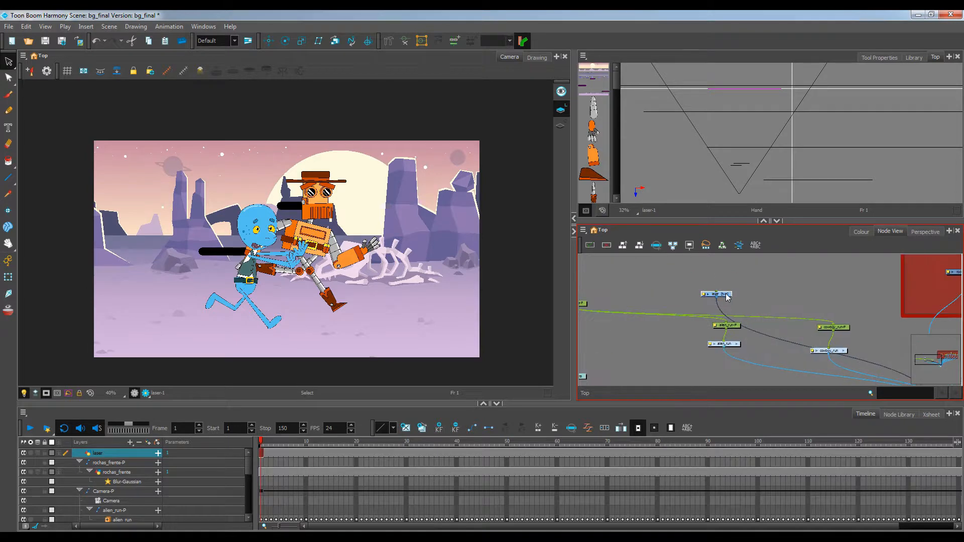
pyautogui.moveTo(725, 295)
pyautogui.mouseDown()
pyautogui.moveTo(748, 330)
pyautogui.moveTo(787, 337)
pyautogui.moveTo(781, 320)
pyautogui.moveTo(730, 306)
pyautogui.mouseUp()
pyautogui.scroll(-1, 781, 320)
pyautogui.scroll(1, 731, 298)
pyautogui.scroll(1, 813, 312)
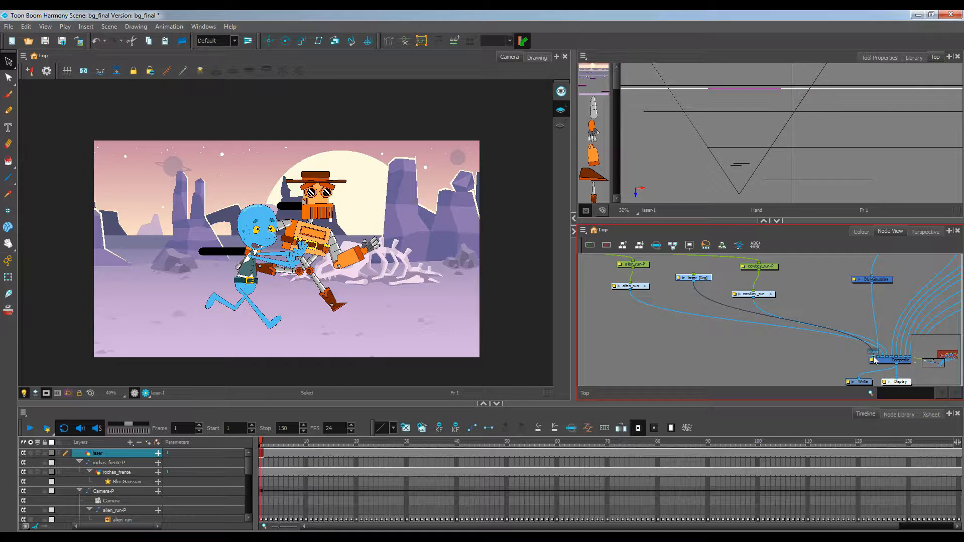
pyautogui.moveTo(873, 359); pyautogui.dragTo(882, 360)
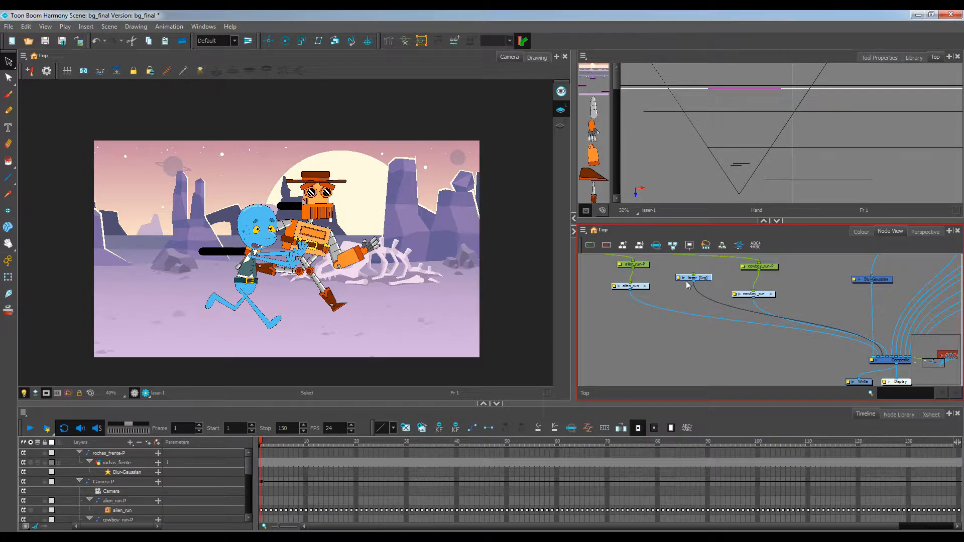
pyautogui.moveTo(704, 284); pyautogui.dragTo(647, 342)
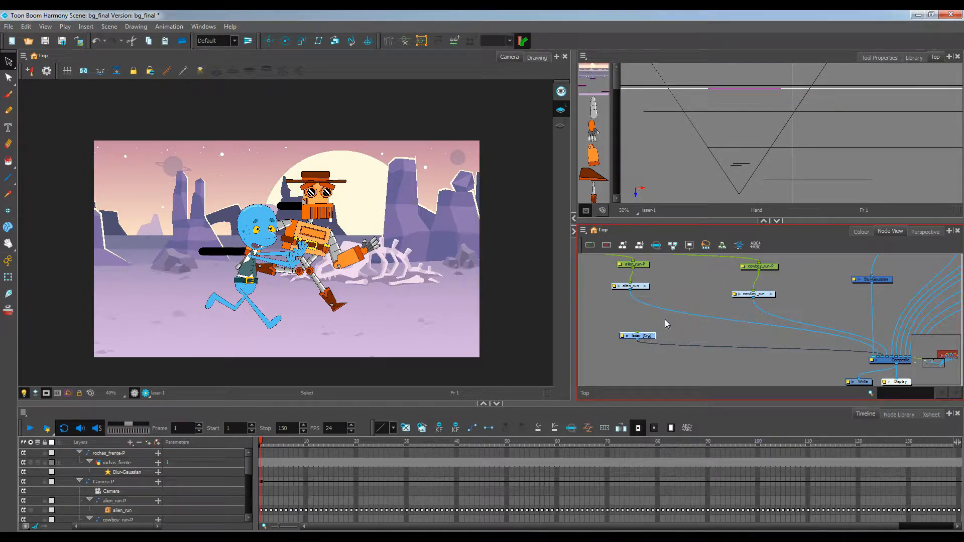
pyautogui.moveTo(679, 371); pyautogui.dragTo(690, 361)
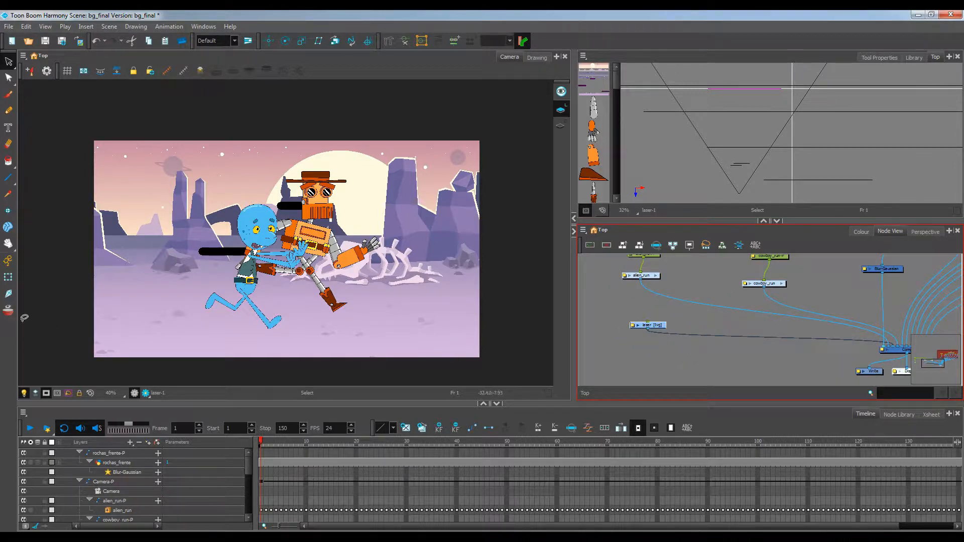
# Set the laser drawing's pivot near the alien's gun and add a peg above the laser node
pyautogui.click(8, 210)
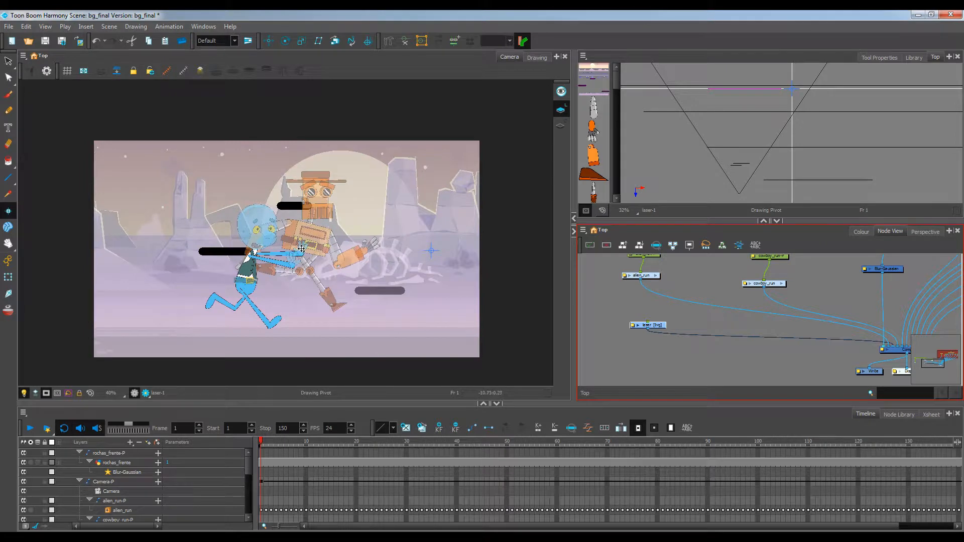
pyautogui.click(301, 249)
pyautogui.click(314, 412)
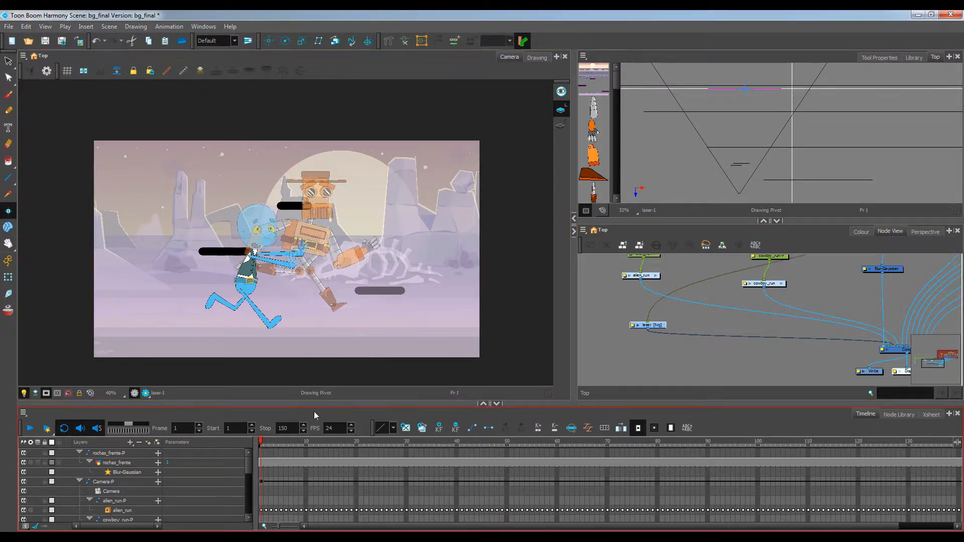
pyautogui.click(628, 244)
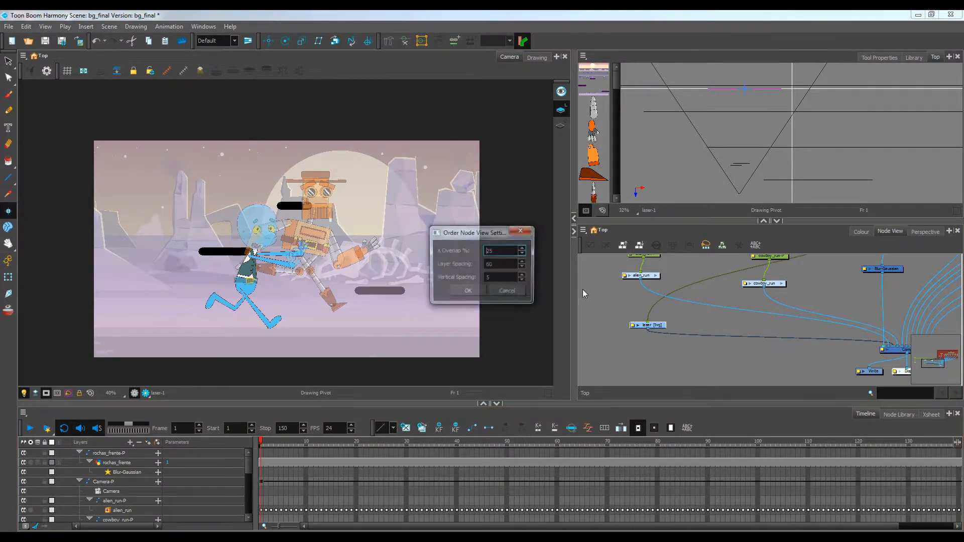
pyautogui.click(461, 296)
pyautogui.click(655, 356)
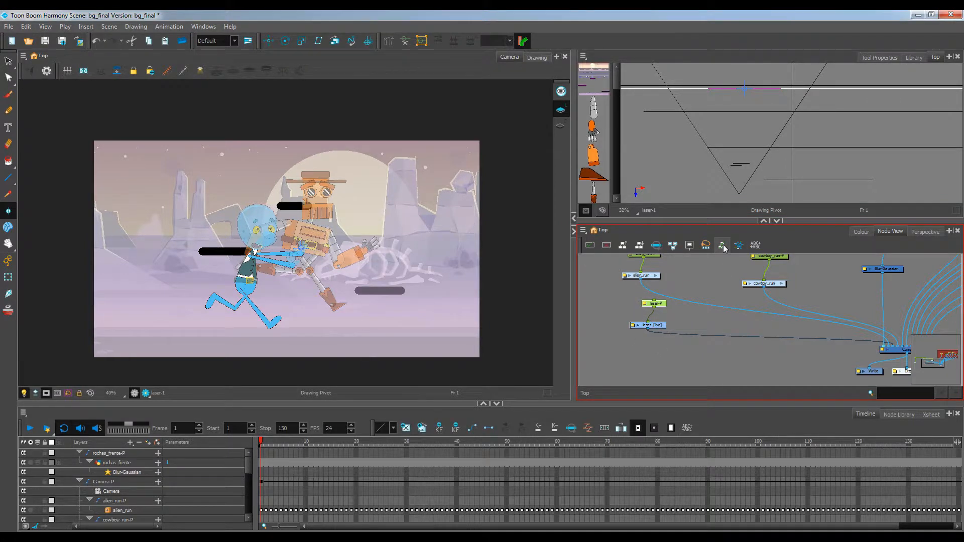
# Set the laser layer's embedded pivot to use the Parent Peg through the multi-layer properties
pyautogui.click(722, 246)
pyautogui.click(499, 206)
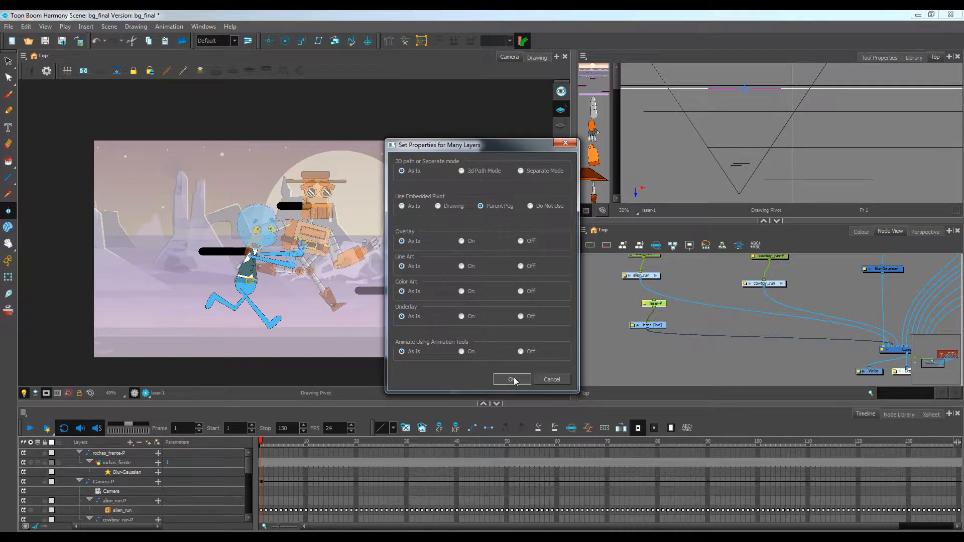
pyautogui.click(512, 379)
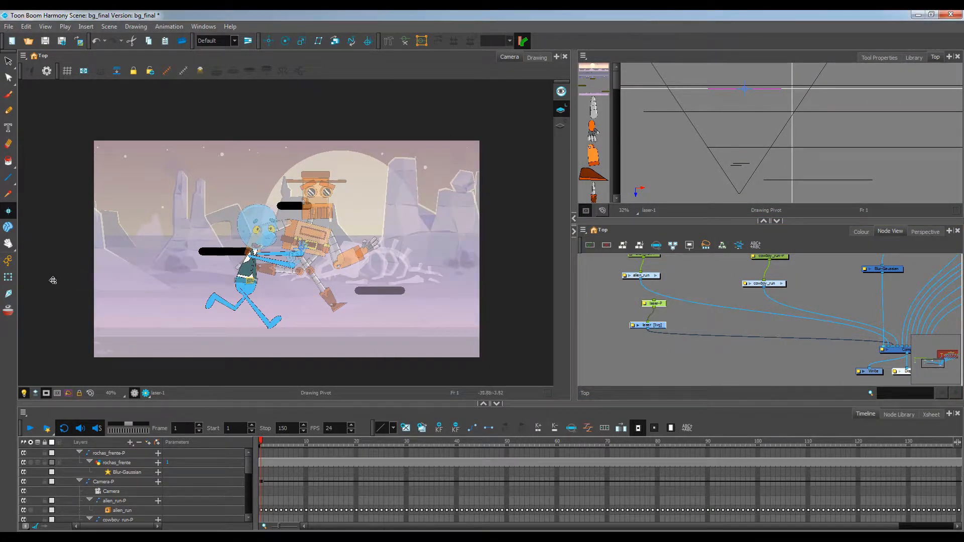
# With the Transform tool, move the laser peg forward toward the camera in the Top view
pyautogui.click(8, 277)
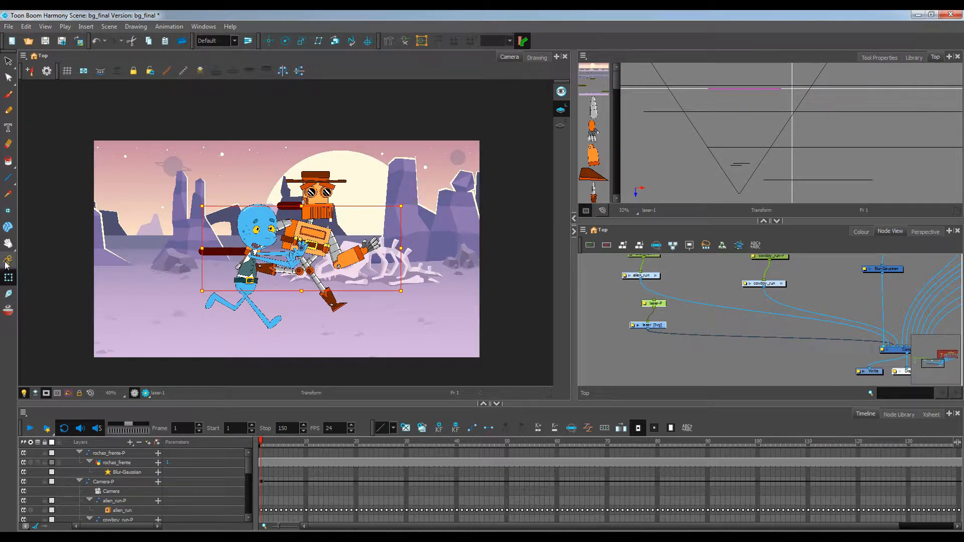
pyautogui.moveTo(761, 88); pyautogui.dragTo(741, 165)
pyautogui.scroll(5, 757, 163)
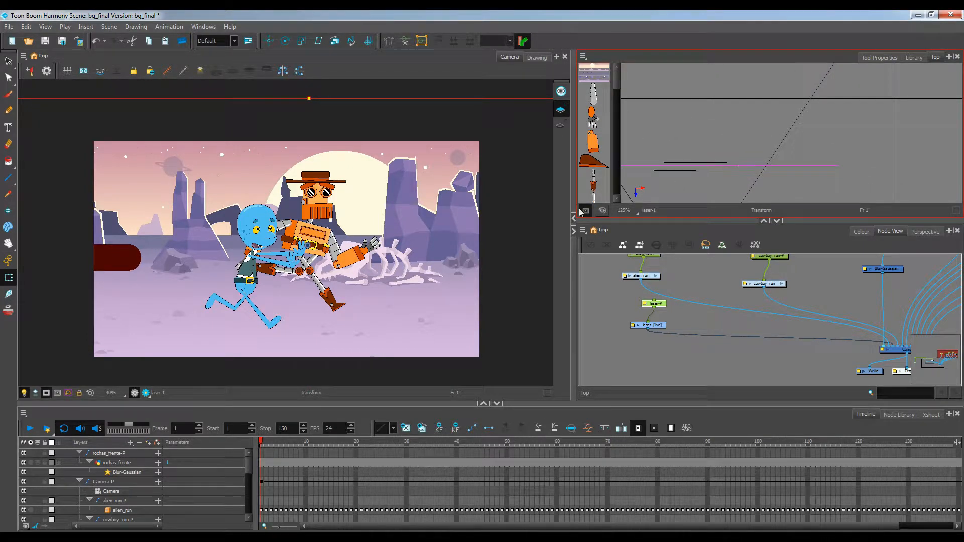
# Scale the laser lines down so they sit around the characters' guns in the camera view
pyautogui.scroll(-5, 350, 196)
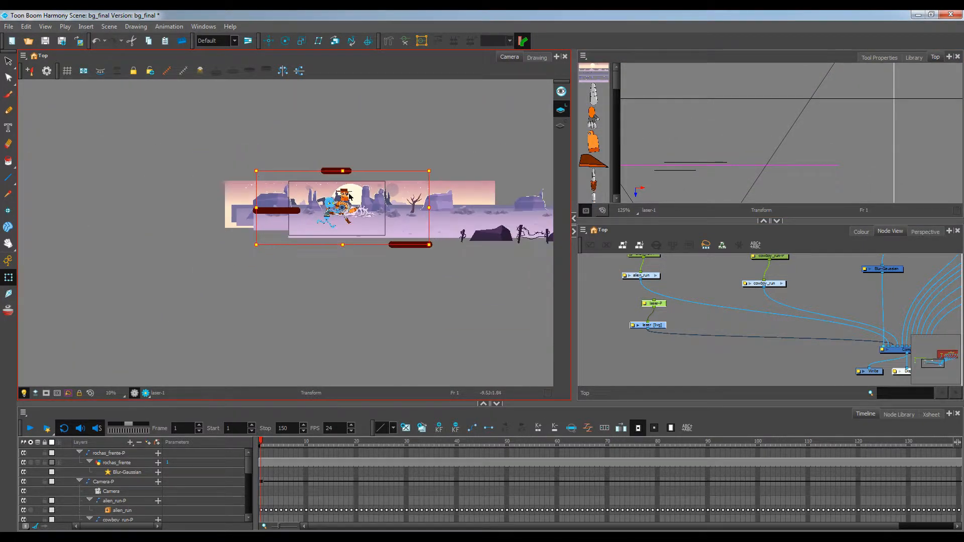
pyautogui.moveTo(256, 170); pyautogui.dragTo(307, 202)
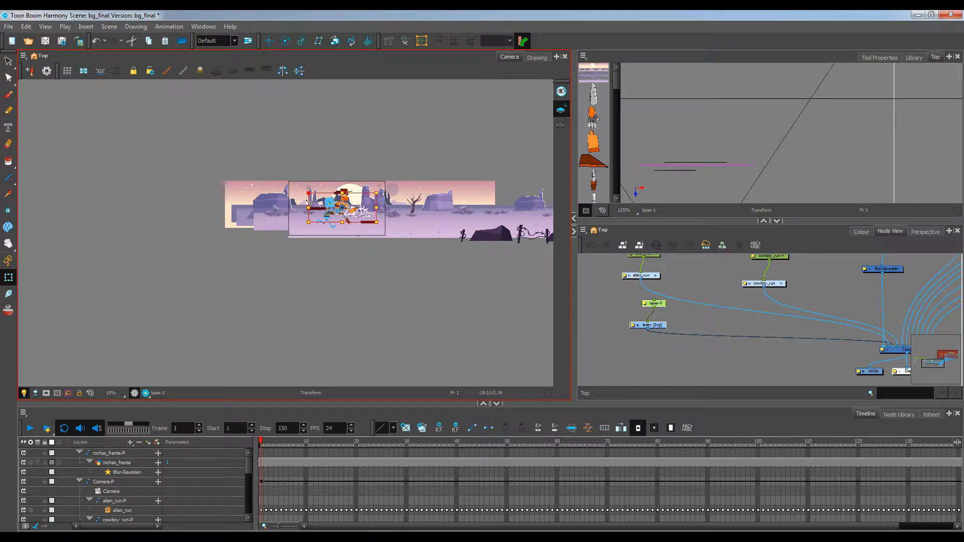
pyautogui.scroll(5, 331, 203)
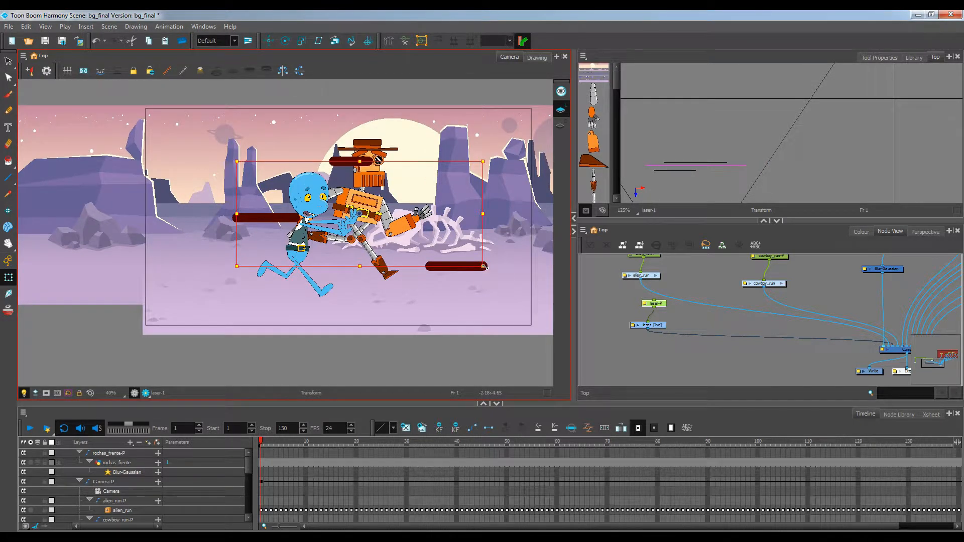
pyautogui.moveTo(485, 266); pyautogui.dragTo(451, 247)
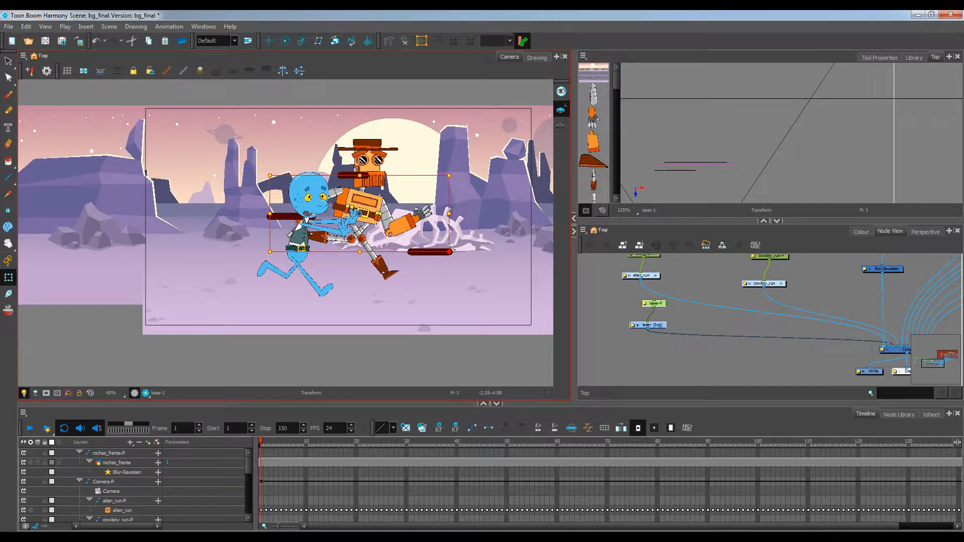
pyautogui.click(479, 355)
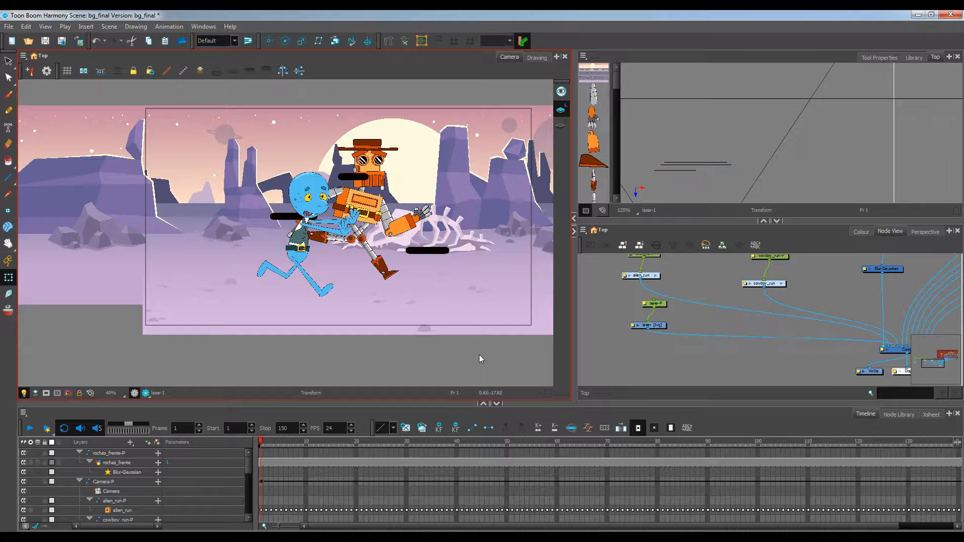
# Rearrange the laser nodes and insert a Glow node from the Node Library below the laser node
pyautogui.moveTo(703, 345); pyautogui.dragTo(688, 348)
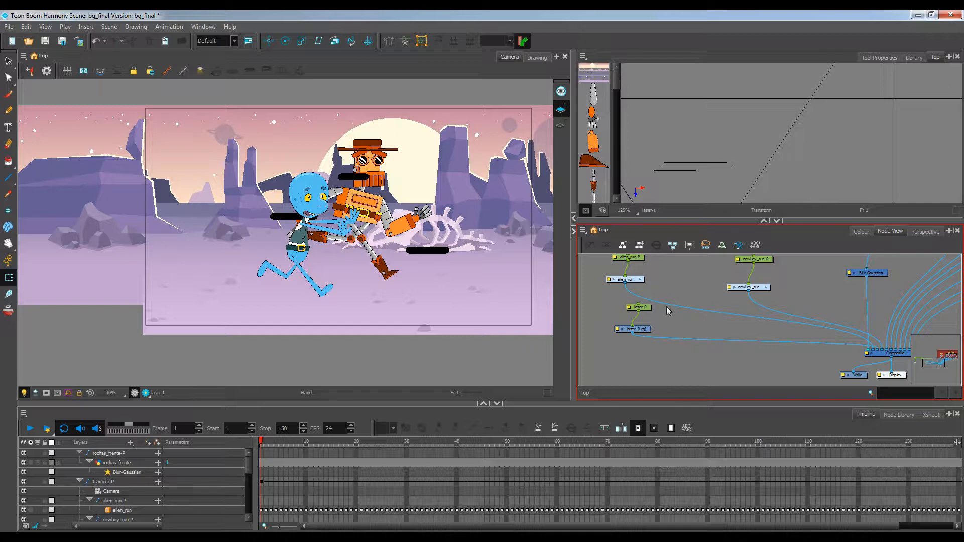
pyautogui.moveTo(667, 306); pyautogui.dragTo(707, 303)
pyautogui.moveTo(649, 285); pyautogui.dragTo(661, 314)
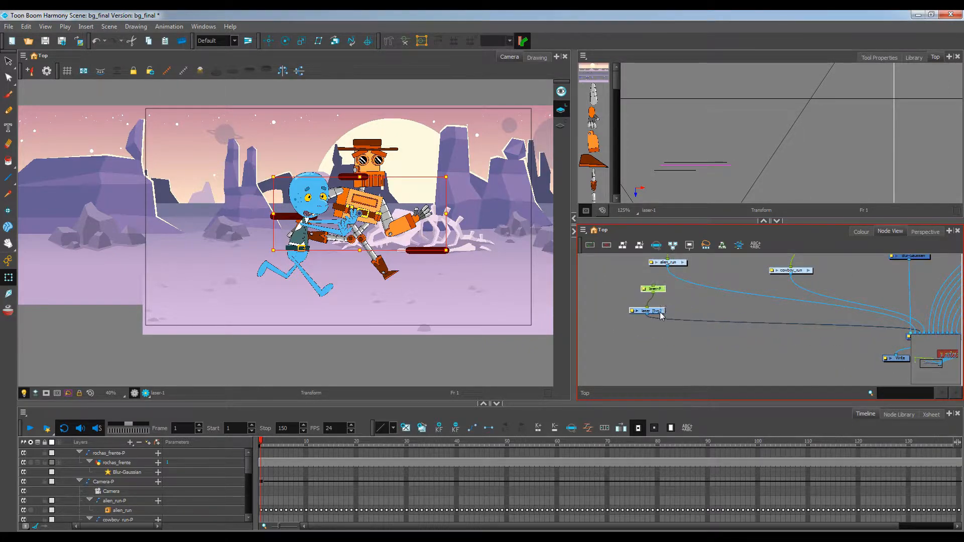
pyautogui.click(709, 340)
pyautogui.click(898, 414)
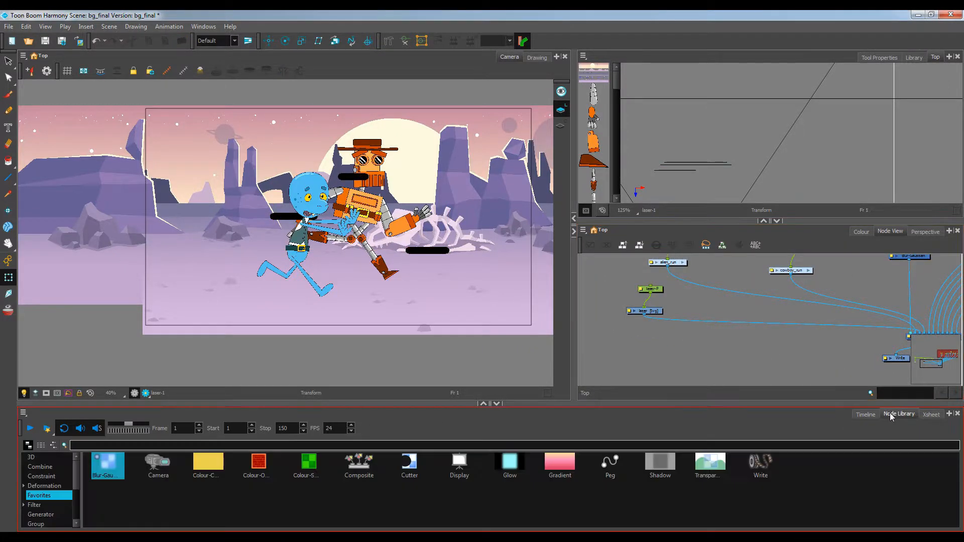
pyautogui.moveTo(507, 462); pyautogui.dragTo(709, 326)
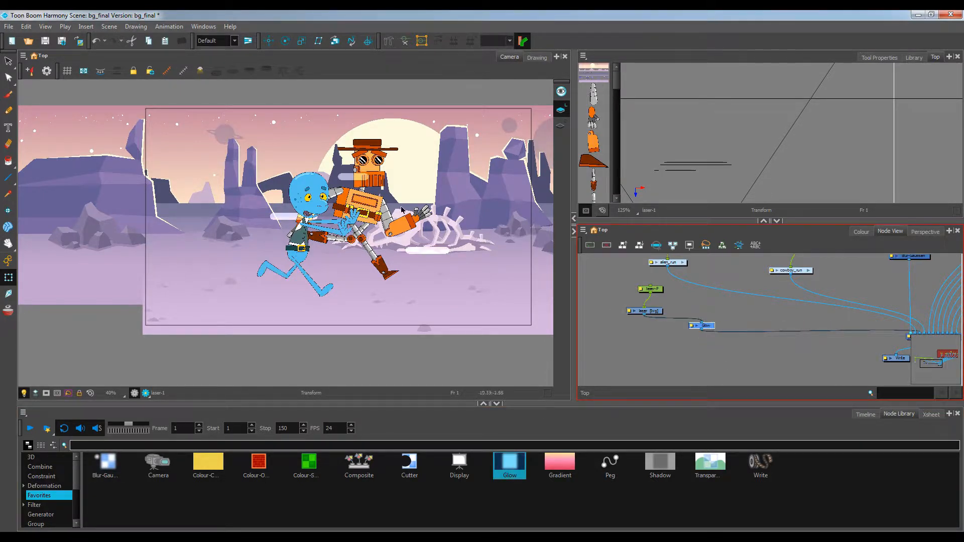
pyautogui.scroll(2, 627, 308)
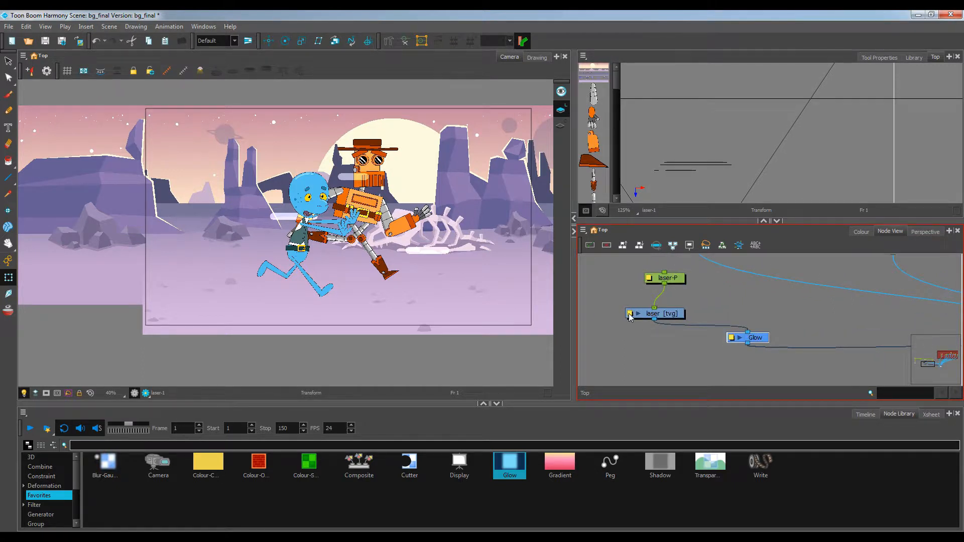
# Open the Glow node's properties and set its colour to Blue 255 and Green 25
pyautogui.click(731, 339)
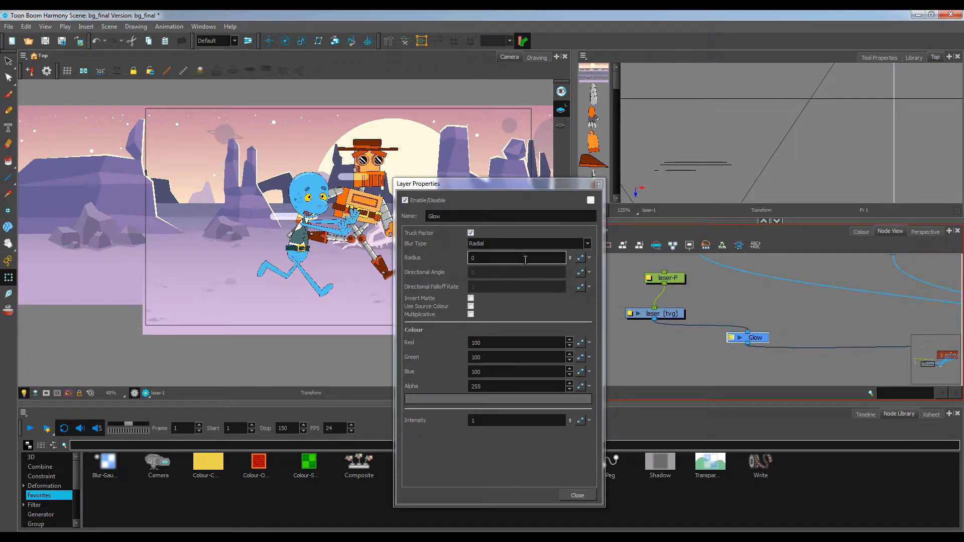
pyautogui.click(471, 261)
pyautogui.doubleClick(487, 370)
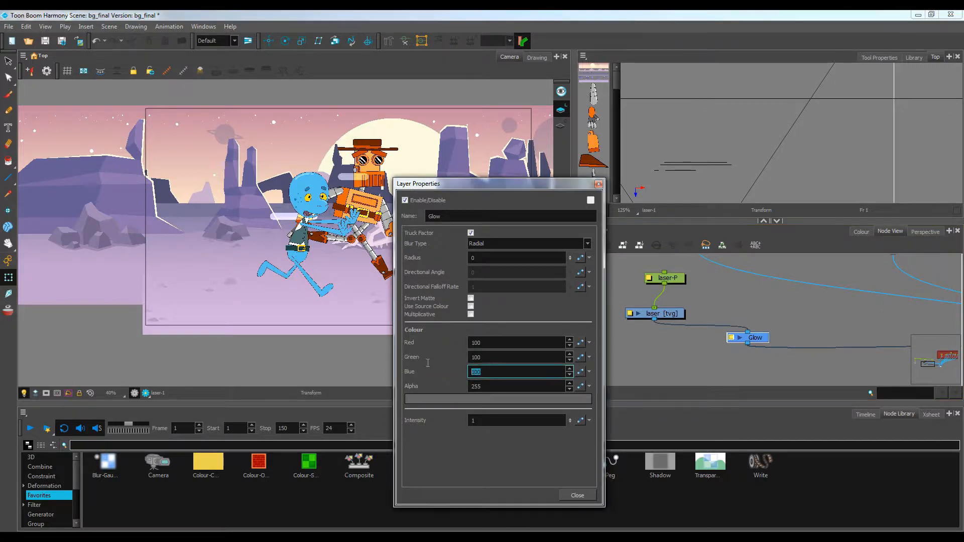
pyautogui.write('255')
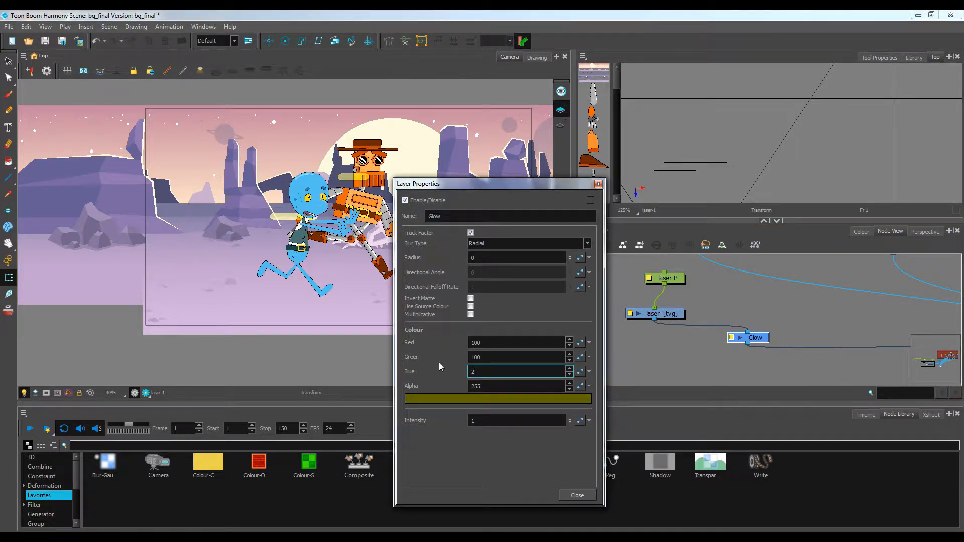
pyautogui.doubleClick(473, 357)
pyautogui.write('35')
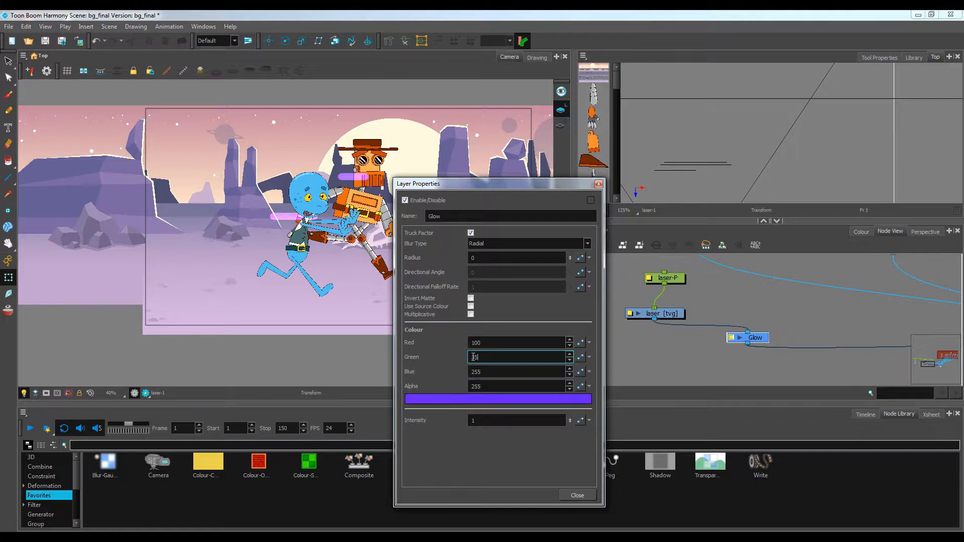
pyautogui.press('BackSpace')
pyautogui.press('BackSpace')
pyautogui.write('255')
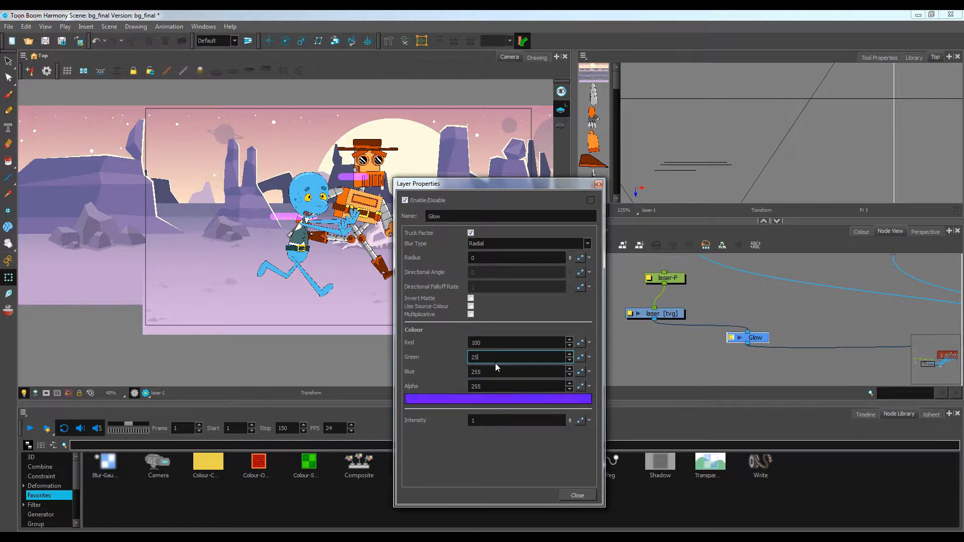
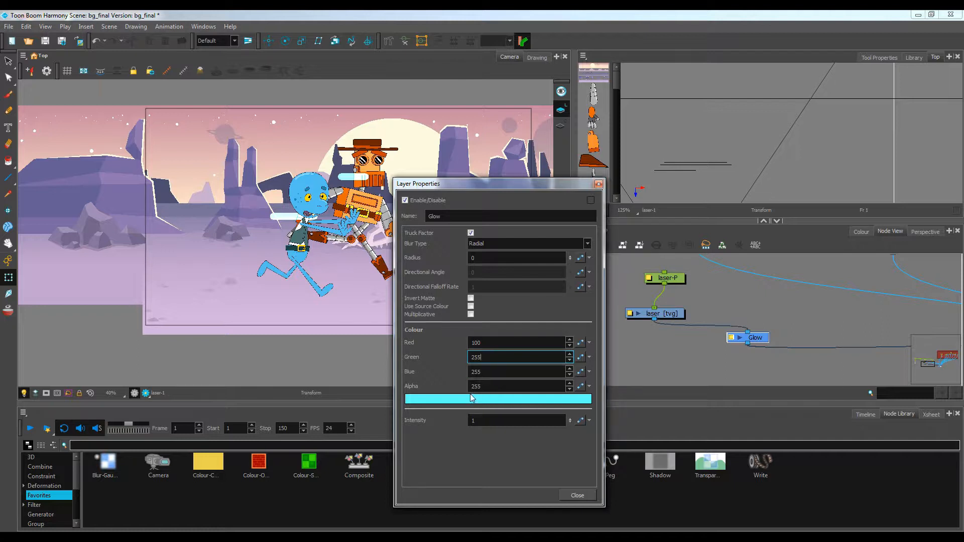
# Set the Glow node's intensity to 5 and close its properties
pyautogui.click(488, 421)
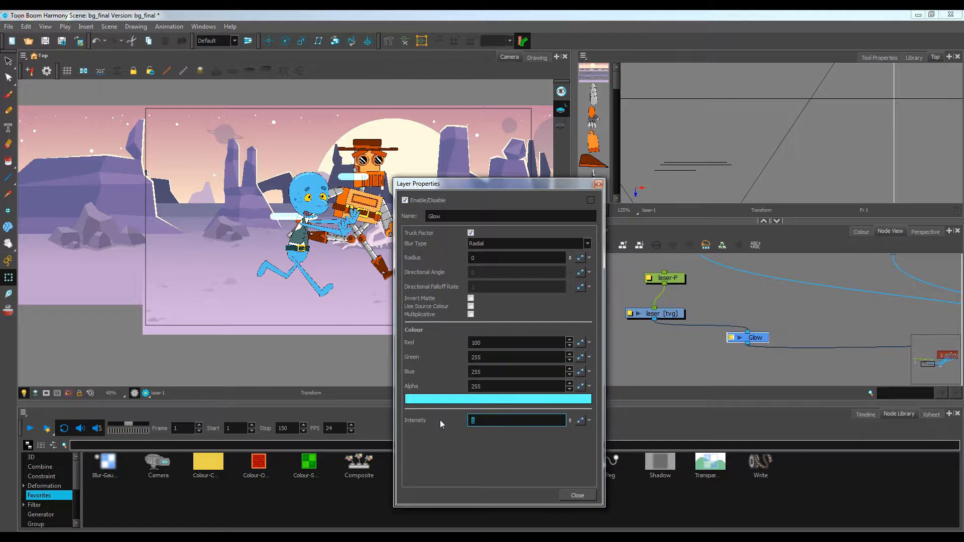
pyautogui.write('2')
pyautogui.write('5')
pyautogui.press('Return')
pyautogui.click(577, 496)
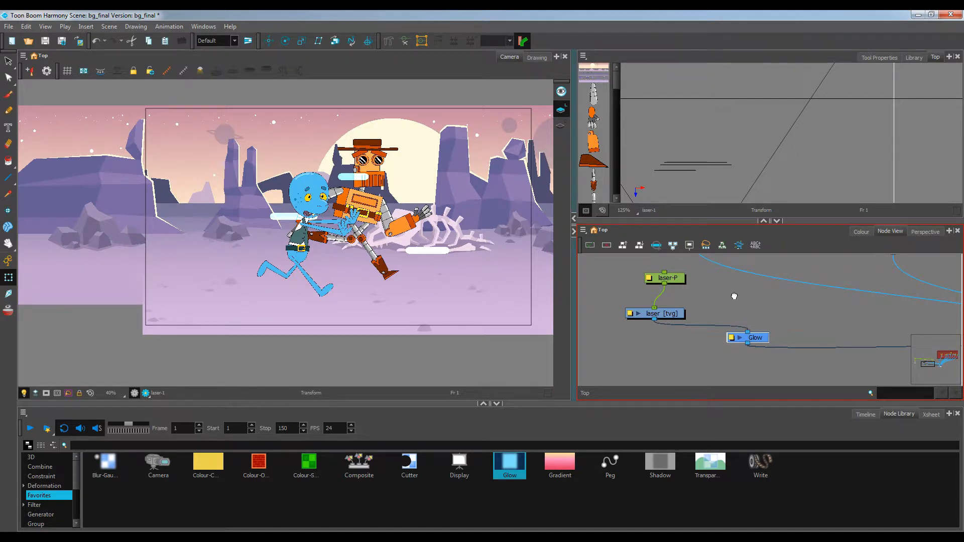
# Copy the laser peg, laser drawing and Glow nodes and paste a duplicate set beside them
pyautogui.scroll(-4, 691, 296)
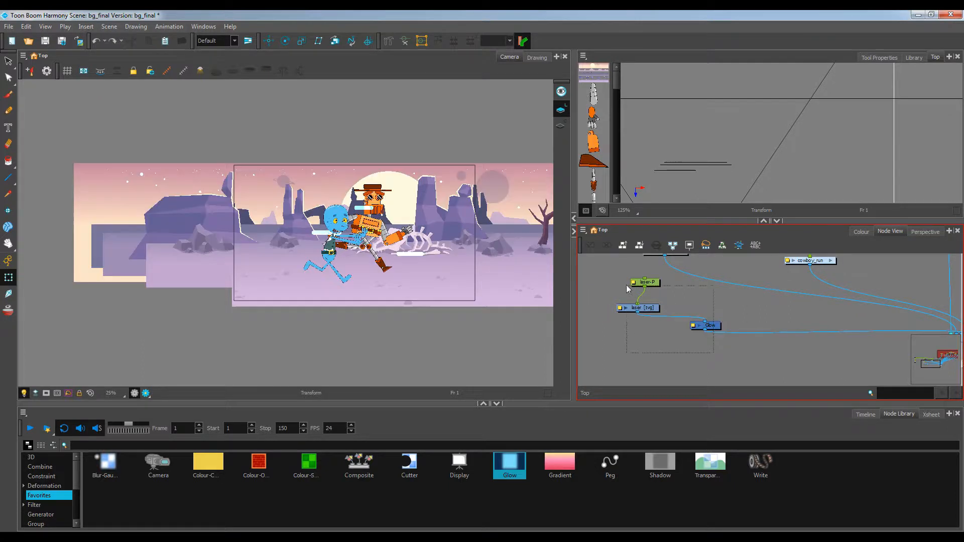
pyautogui.moveTo(625, 282); pyautogui.dragTo(739, 331)
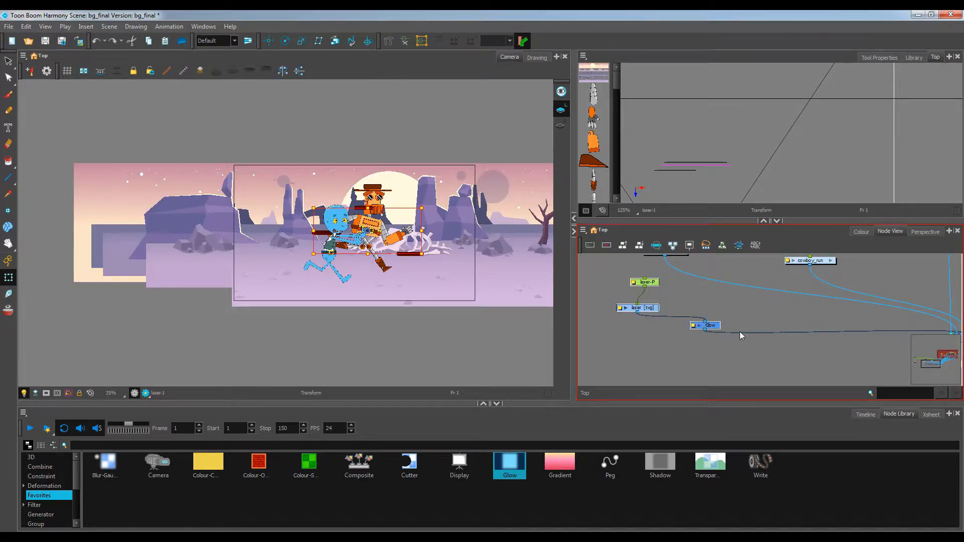
pyautogui.hotkey('ctrl', 'c')
pyautogui.hotkey('ctrl', 'v')
pyautogui.moveTo(802, 362); pyautogui.dragTo(775, 305)
pyautogui.moveTo(854, 370); pyautogui.dragTo(709, 348)
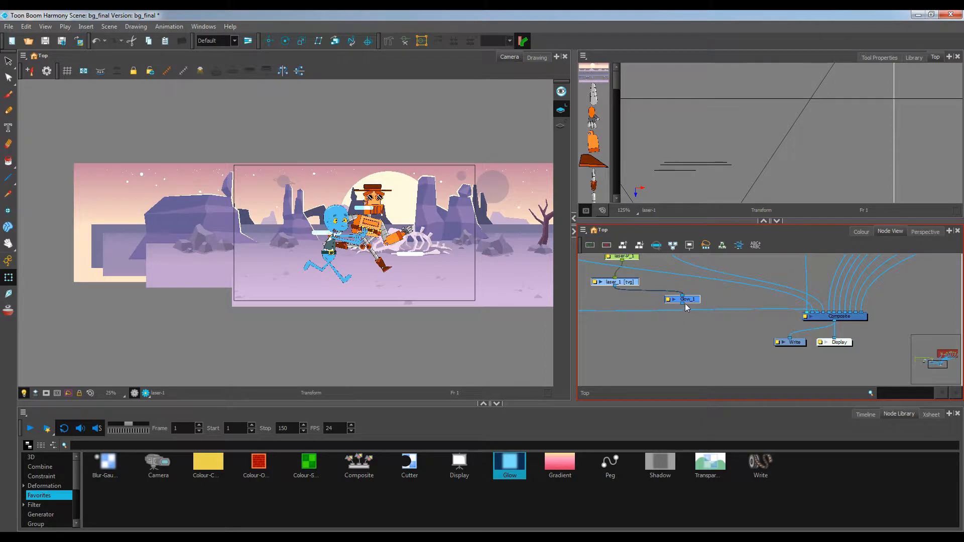
# Connect the Glow_1 node's output to the Composite node and tidy the duplicated nodes
pyautogui.moveTo(683, 304); pyautogui.dragTo(913, 325)
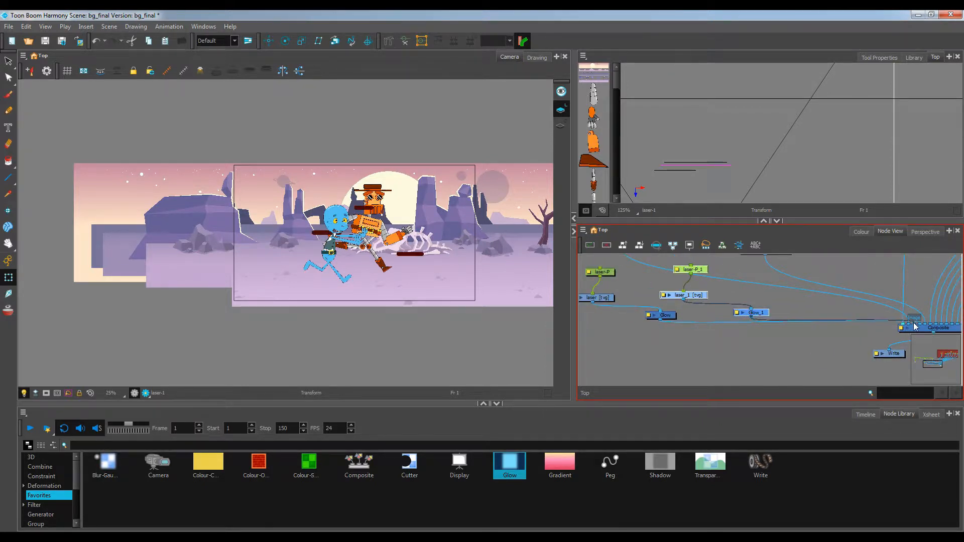
pyautogui.click(721, 333)
pyautogui.moveTo(704, 326); pyautogui.dragTo(739, 339)
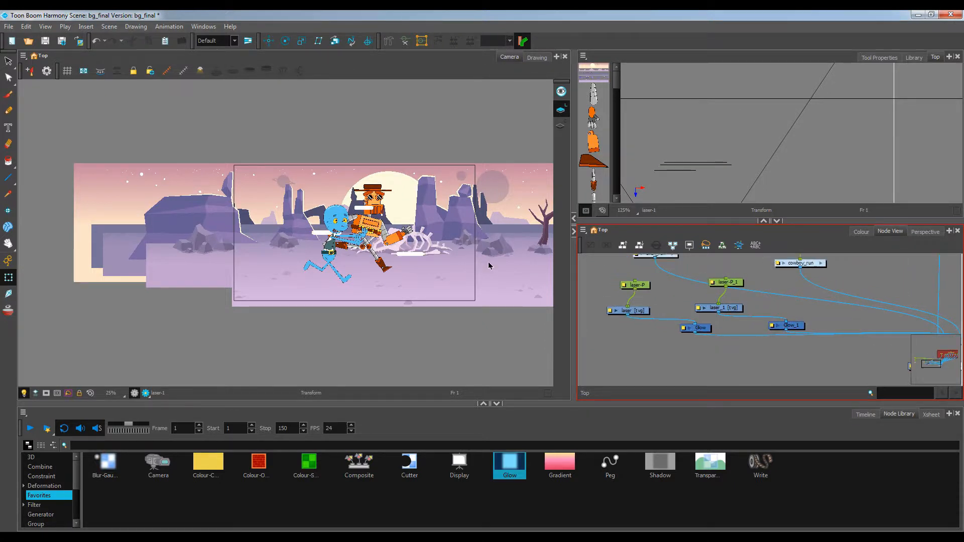
pyautogui.scroll(2, 464, 255)
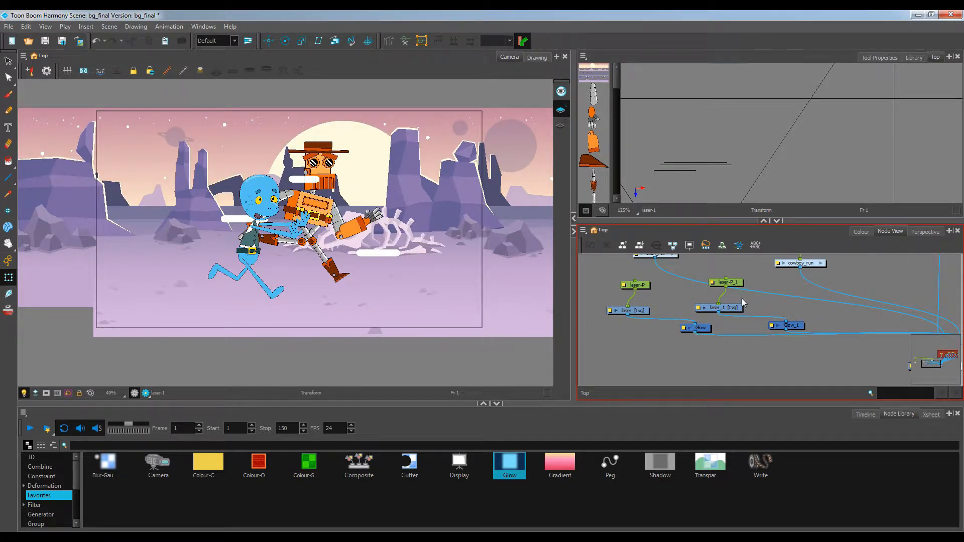
# Set the Glow_1 node's radius to 5
pyautogui.click(772, 326)
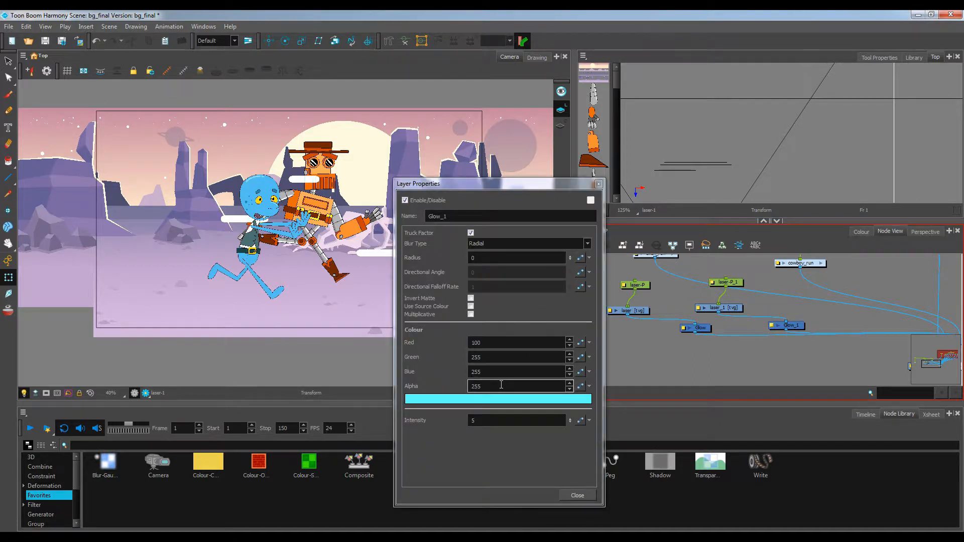
pyautogui.doubleClick(485, 258)
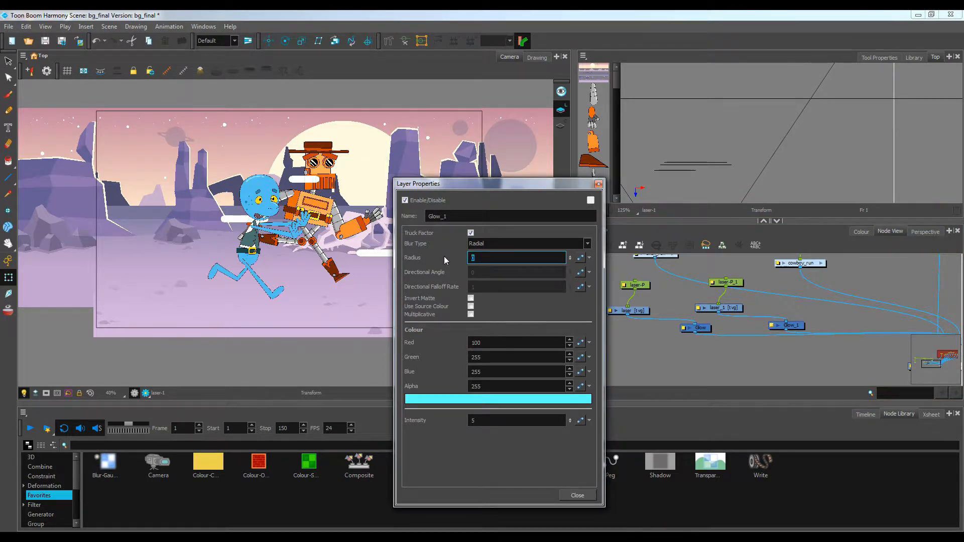
pyautogui.write('5')
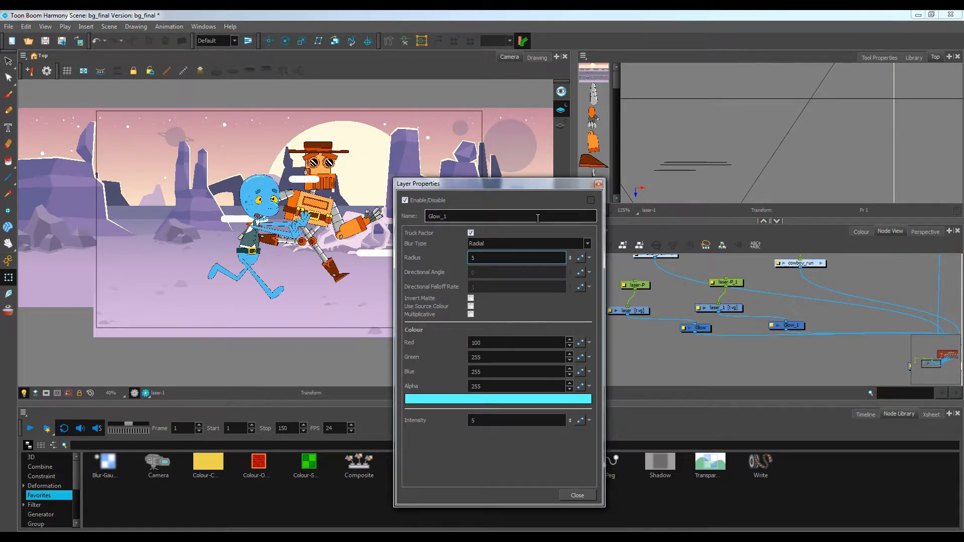
pyautogui.click(598, 183)
# Render a preview in the camera view and zoom in on the glowing lasers
pyautogui.click(146, 393)
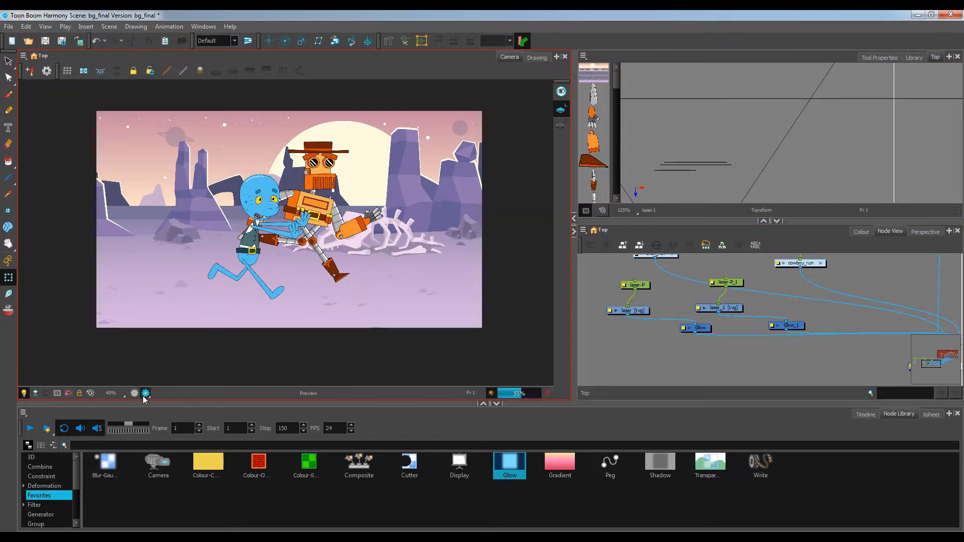
pyautogui.scroll(2, 335, 219)
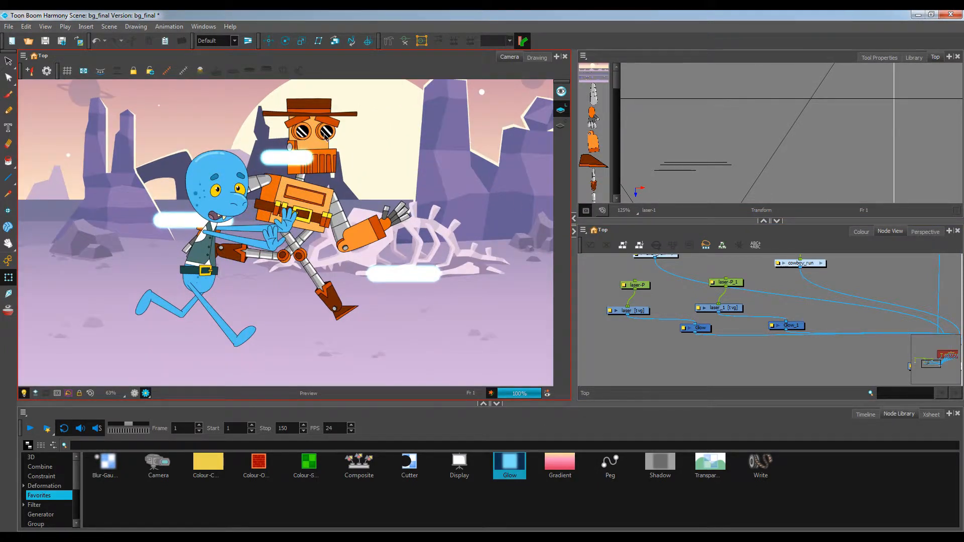
pyautogui.scroll(1, 387, 176)
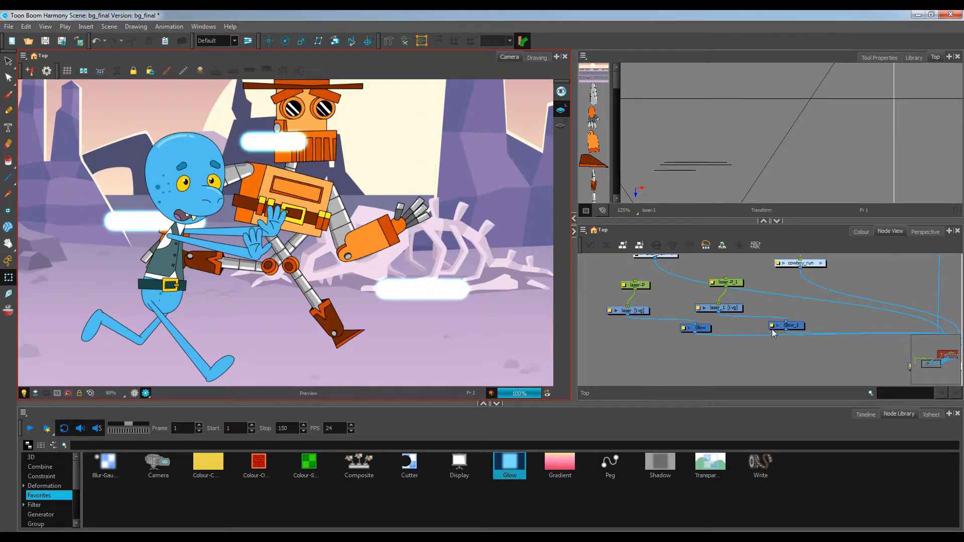
# Set the Glow_1 node's radius to 9 and close its properties
pyautogui.doubleClick(775, 327)
pyautogui.doubleClick(491, 259)
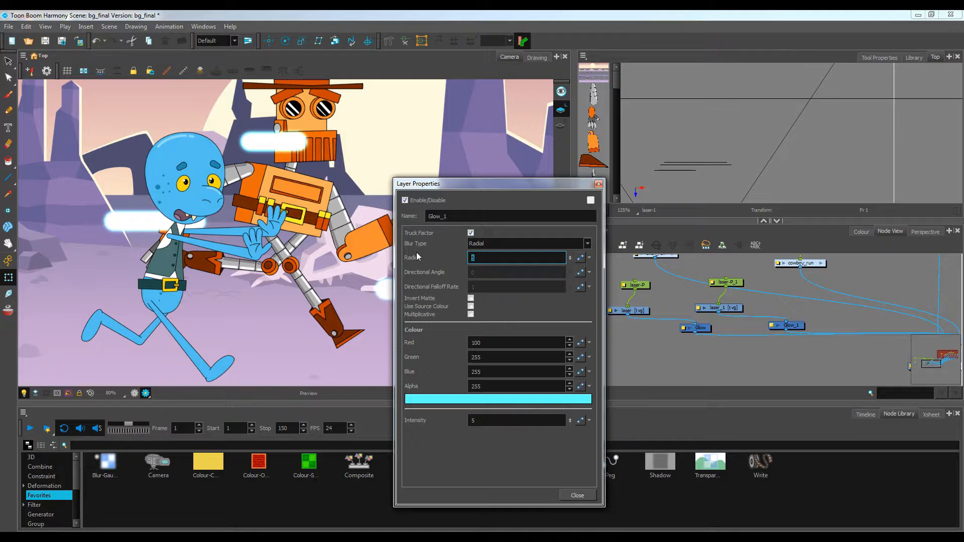
pyautogui.write('9')
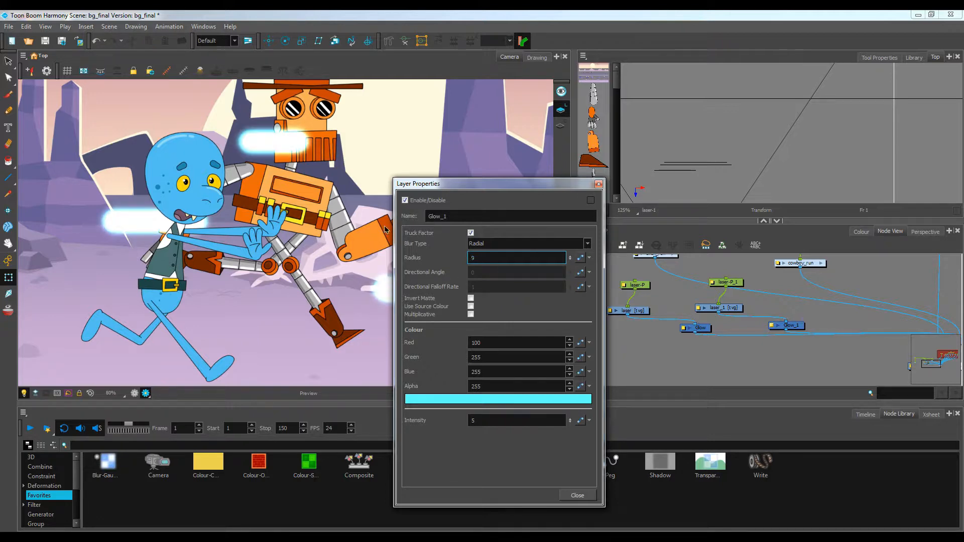
pyautogui.click(598, 183)
# Select the laser-P_1 peg and squeeze the duplicated laser lines vertically so they sit closer together
pyautogui.scroll(-4, 418, 218)
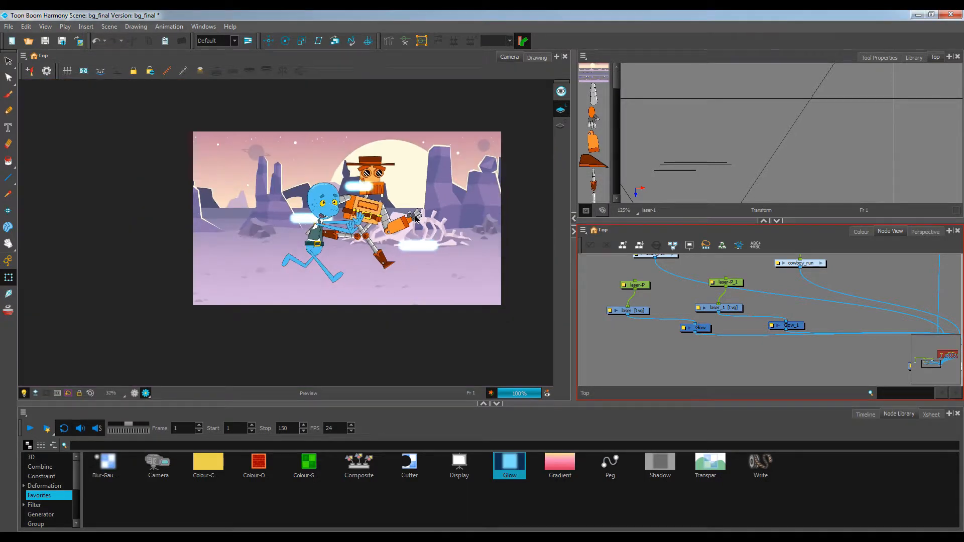
pyautogui.scroll(2, 611, 262)
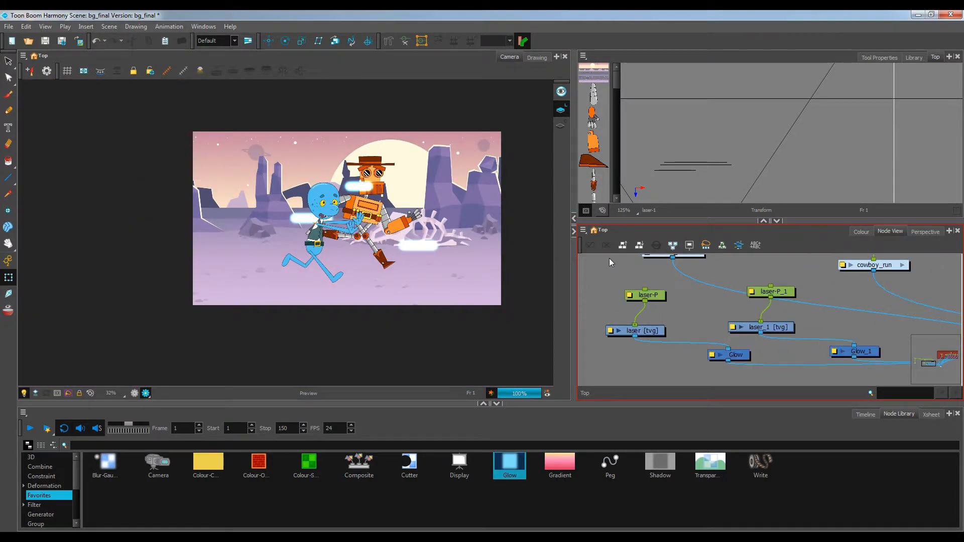
pyautogui.click(778, 294)
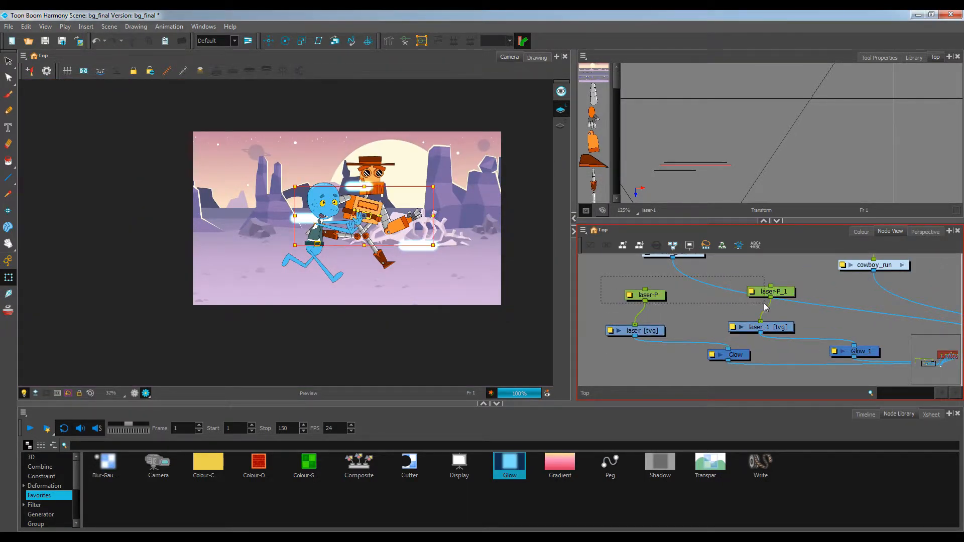
pyautogui.scroll(2, 368, 231)
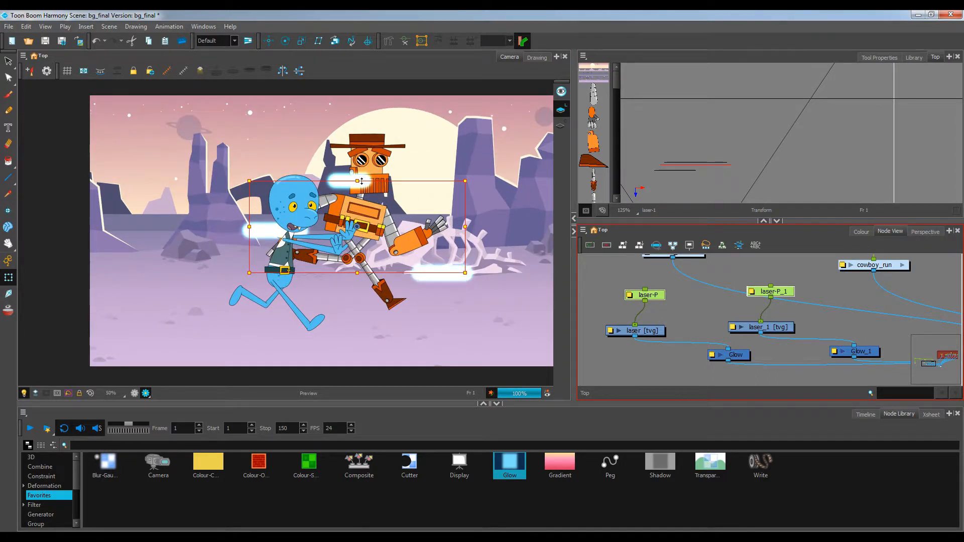
pyautogui.moveTo(359, 181); pyautogui.dragTo(360, 186)
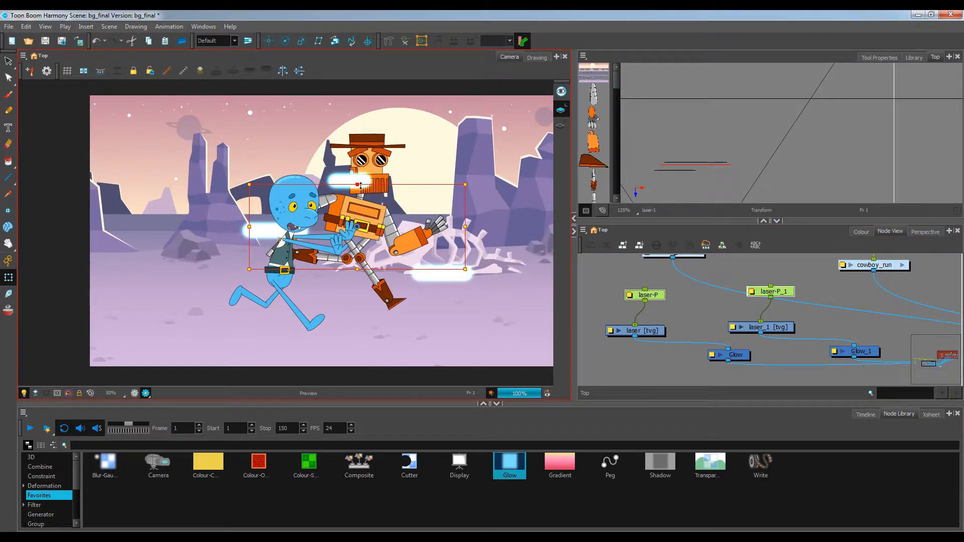
pyautogui.moveTo(357, 269); pyautogui.dragTo(358, 260)
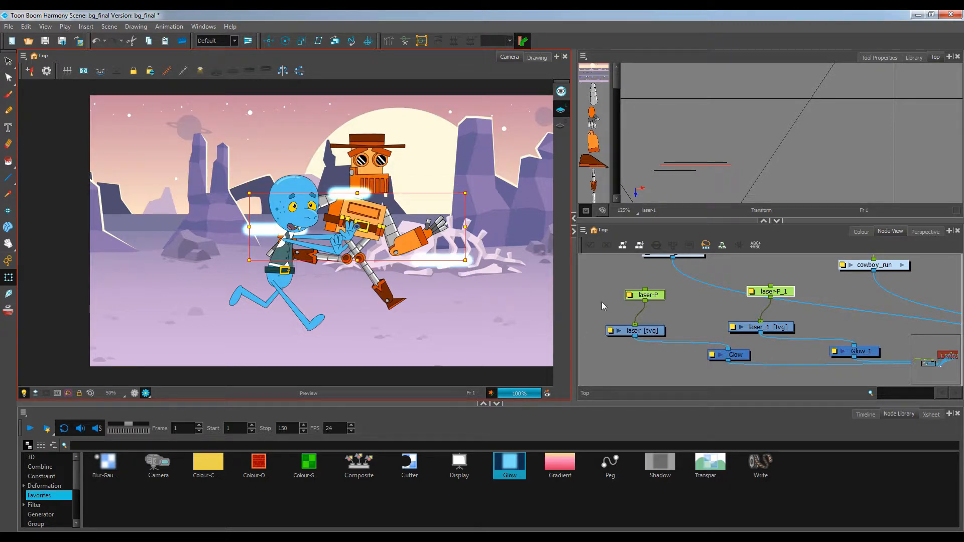
pyautogui.click(585, 307)
pyautogui.scroll(-1, 442, 273)
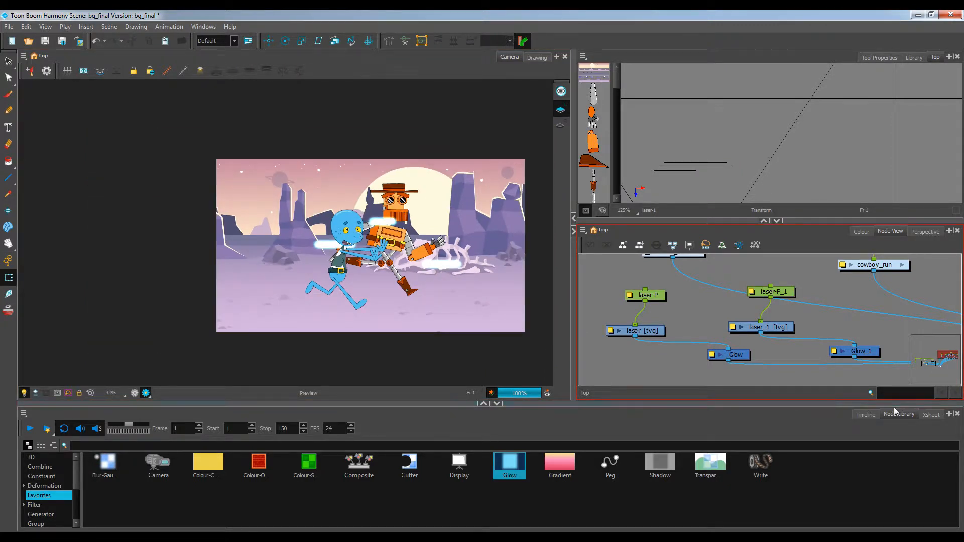
# Open the Timeline, turn off the render preview and scroll the layer list to the laser-P_1 peg
pyautogui.click(865, 414)
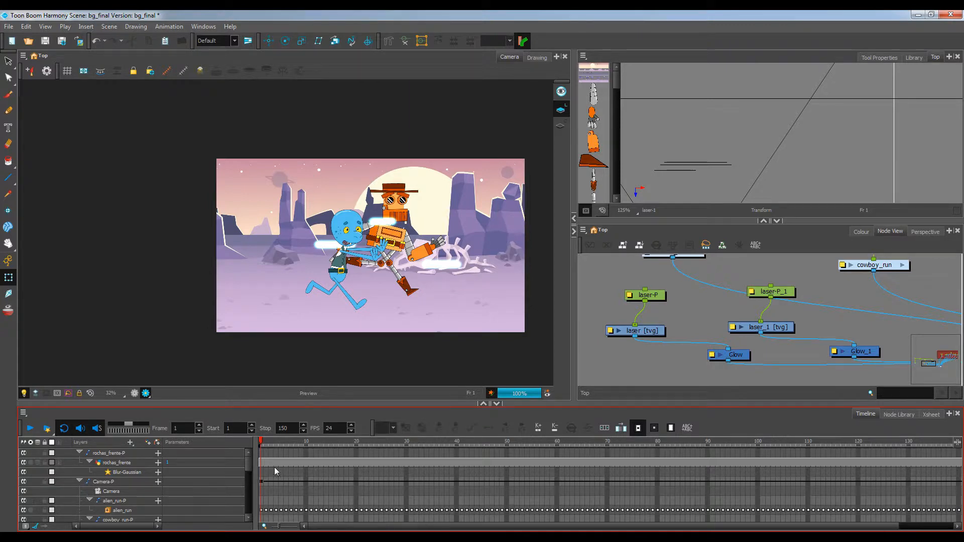
pyautogui.click(133, 393)
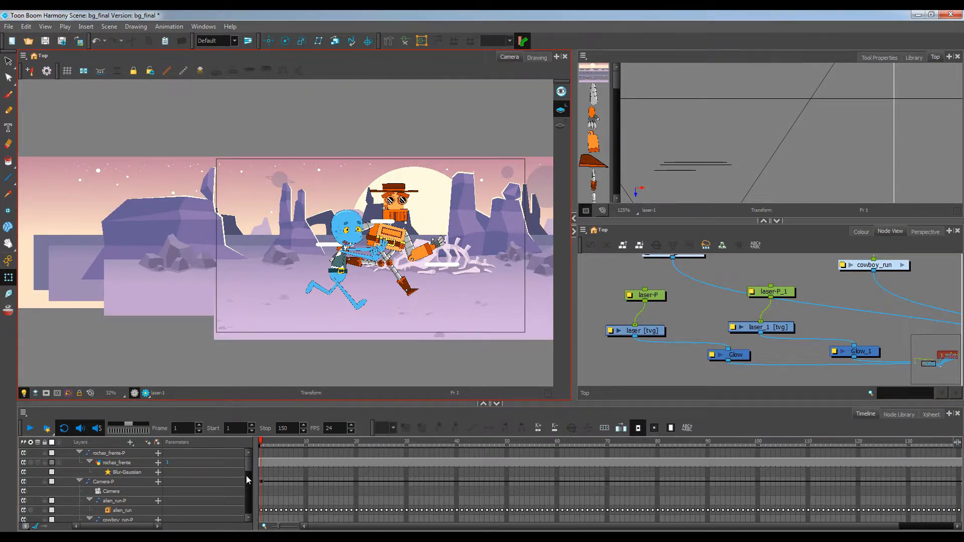
pyautogui.click(247, 466)
pyautogui.scroll(-1, 246, 466)
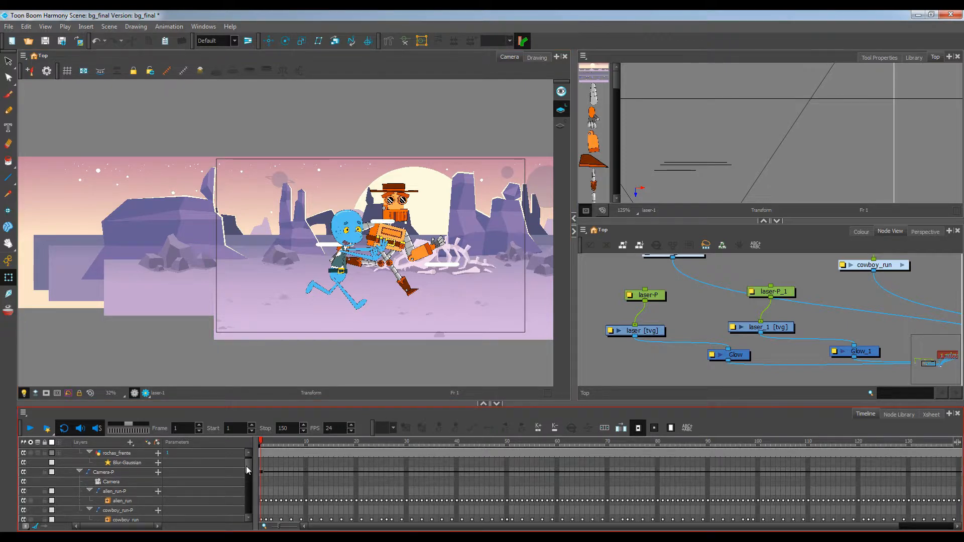
pyautogui.scroll(-2, 246, 466)
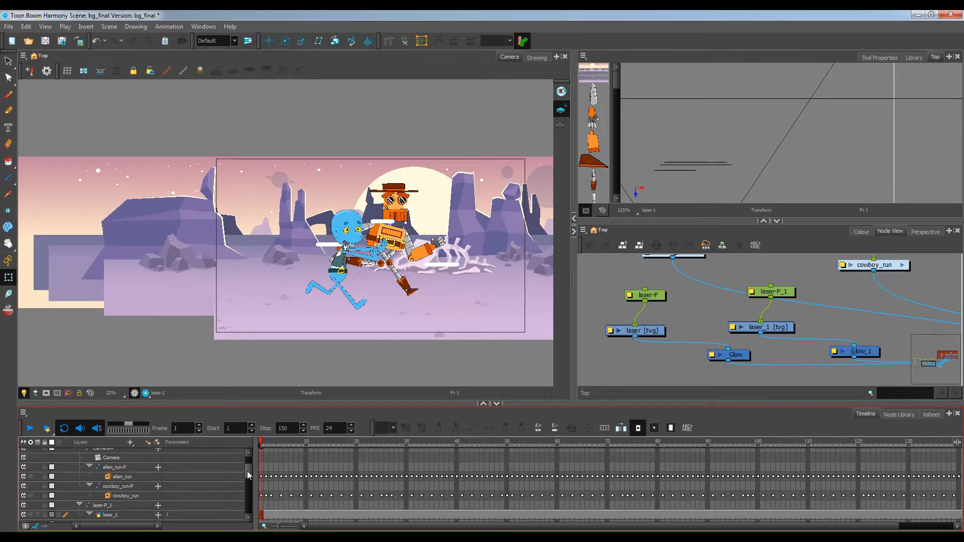
# Try to move the duplicated laser lines off-screen to the left at frame 1
pyautogui.click(260, 504)
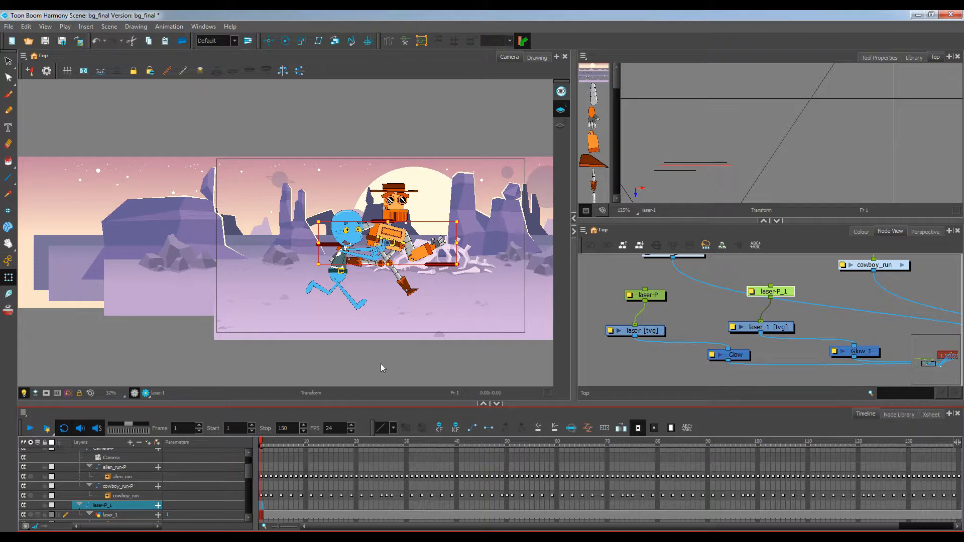
pyautogui.click(315, 370)
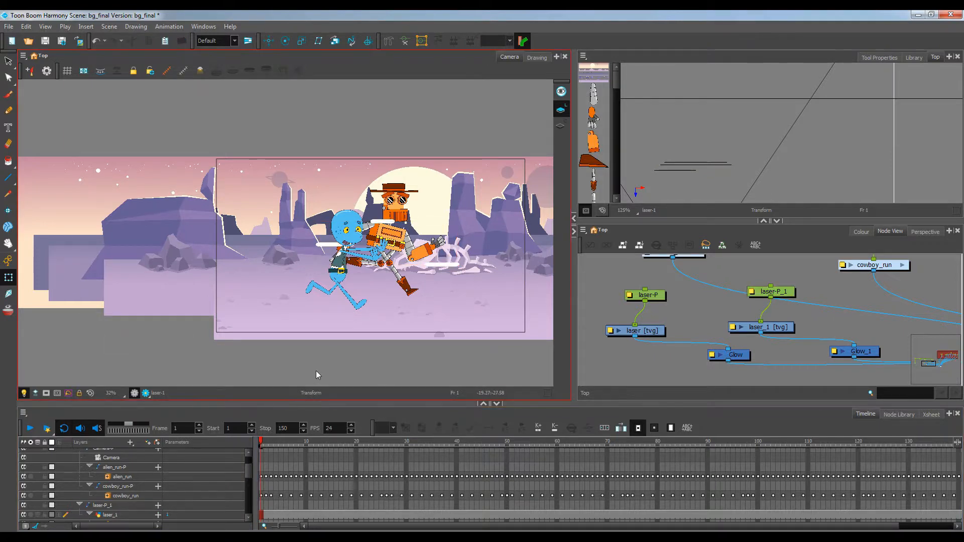
pyautogui.click(256, 502)
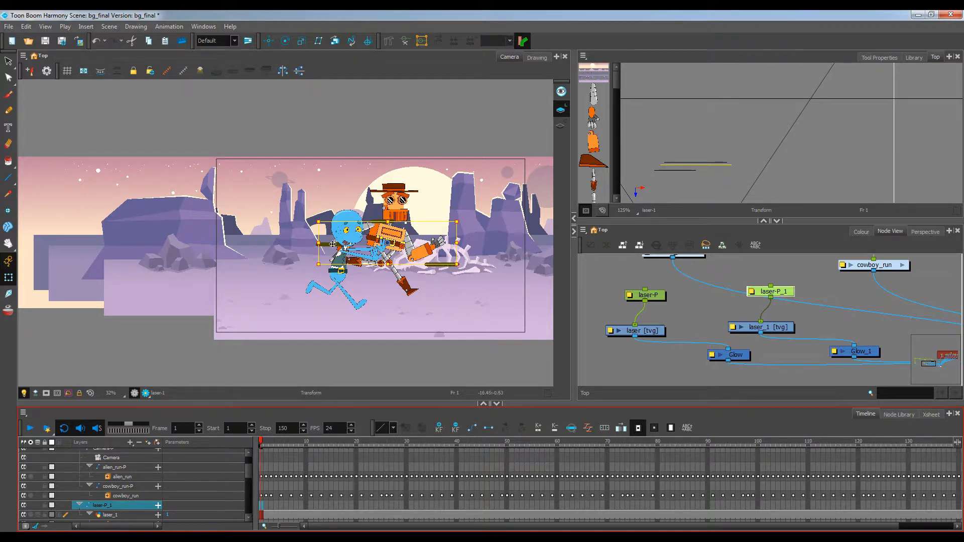
pyautogui.moveTo(331, 243); pyautogui.dragTo(87, 244)
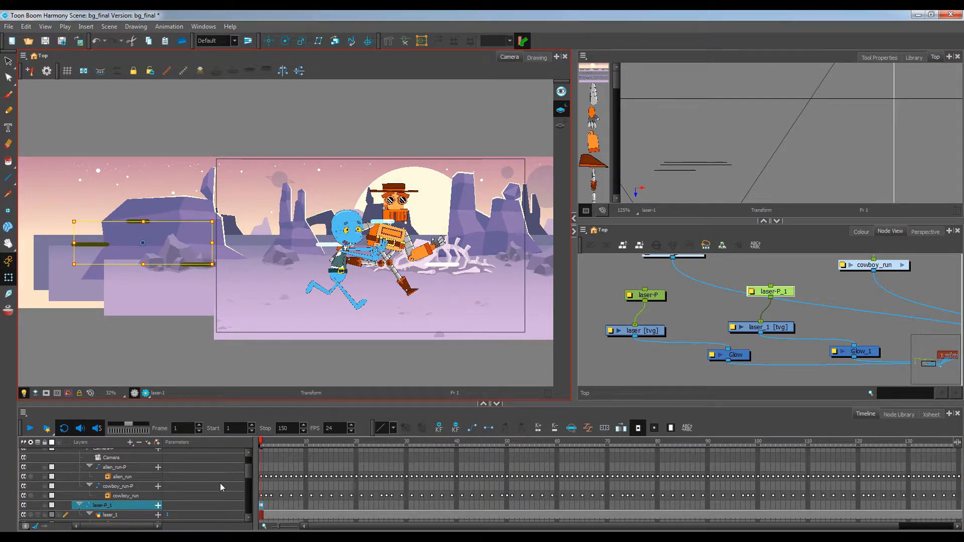
pyautogui.click(261, 506)
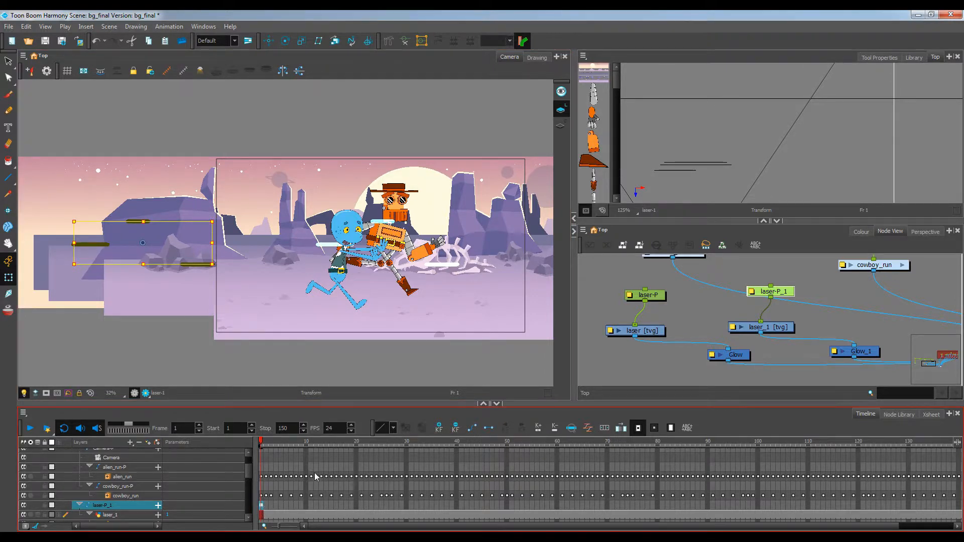
pyautogui.moveTo(276, 443); pyautogui.dragTo(186, 435)
pyautogui.click(455, 428)
# Select both laser pegs and rearrange the laser nodes in the node view
pyautogui.moveTo(662, 308); pyautogui.dragTo(655, 341)
pyautogui.click(652, 328)
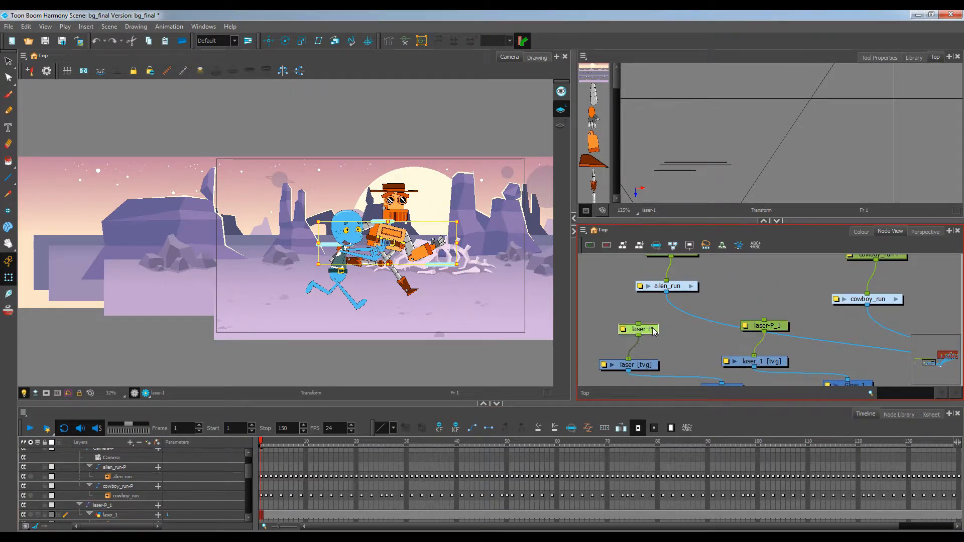
pyautogui.click(780, 327)
pyautogui.scroll(-2, 776, 334)
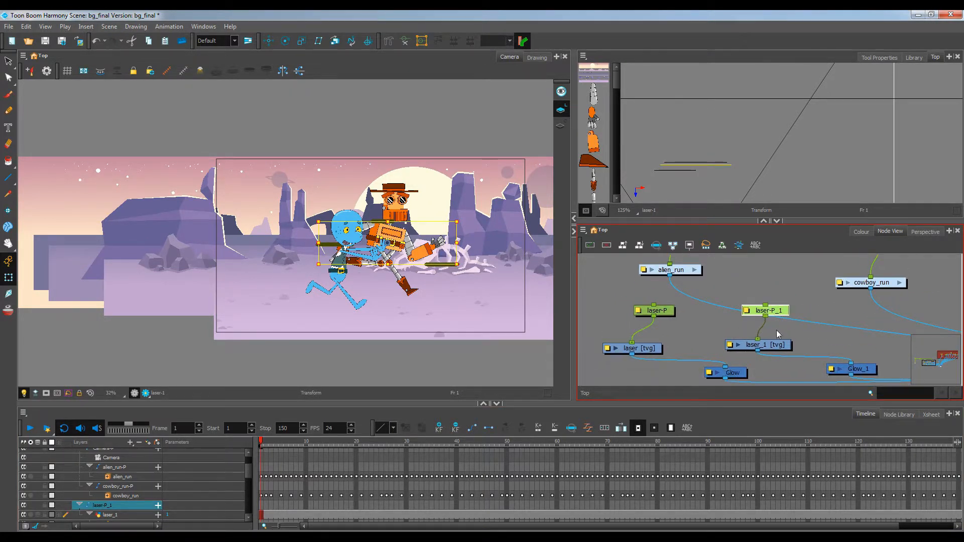
pyautogui.scroll(-2, 768, 329)
pyautogui.moveTo(620, 296); pyautogui.dragTo(827, 370)
pyautogui.click(696, 370)
pyautogui.moveTo(693, 365); pyautogui.dragTo(707, 351)
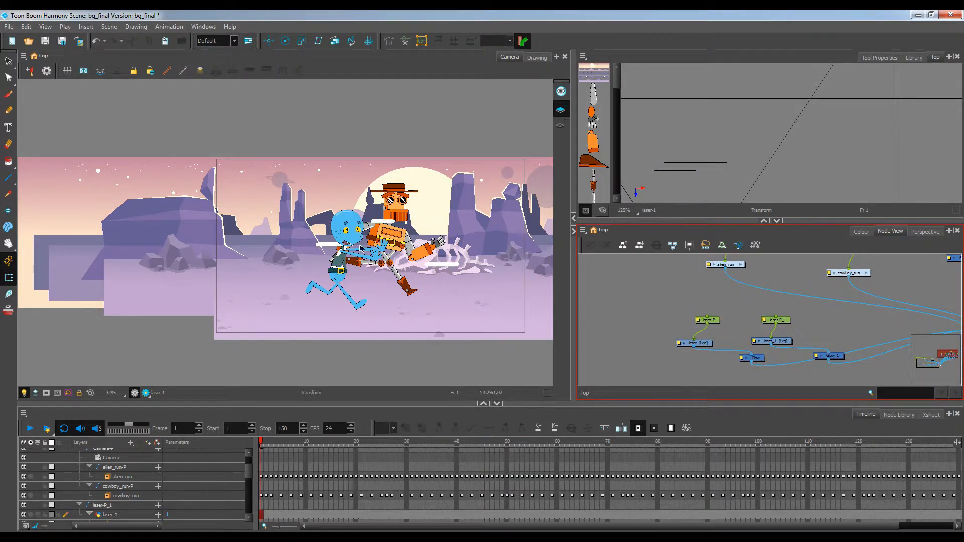
# Add a parent peg laser-P-P above the laser pegs and connect both laser-P and laser-P_1 to it in the node view
pyautogui.click(707, 319)
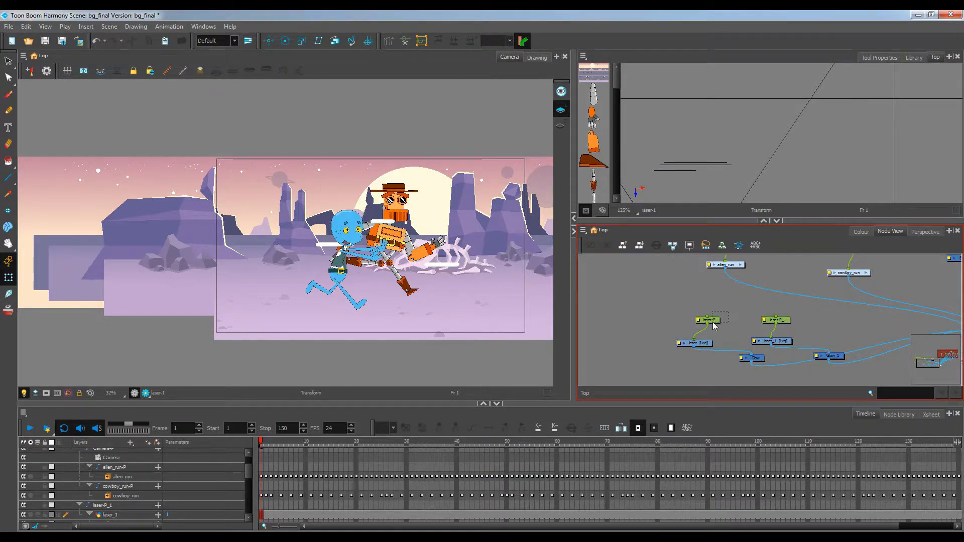
pyautogui.click(157, 442)
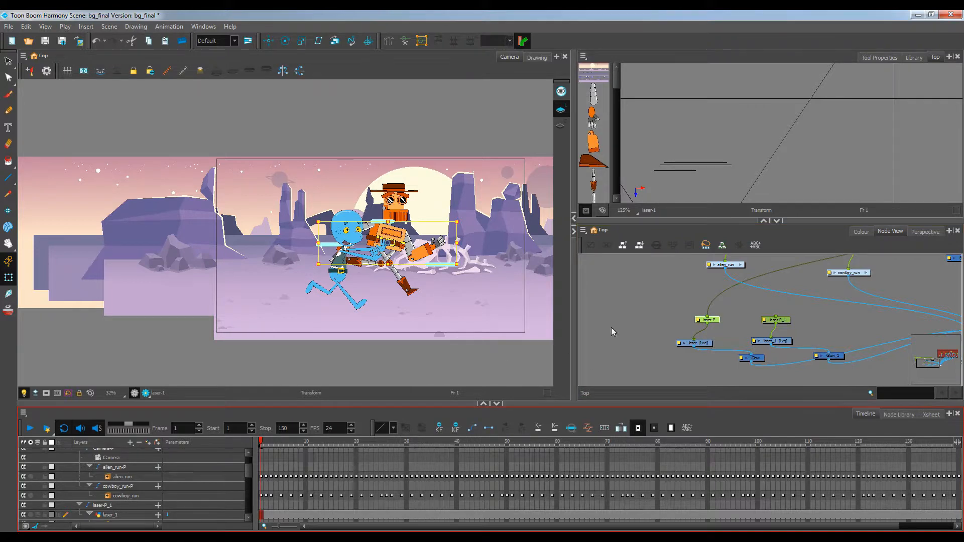
pyautogui.moveTo(803, 294); pyautogui.dragTo(726, 345)
pyautogui.scroll(-5, 748, 273)
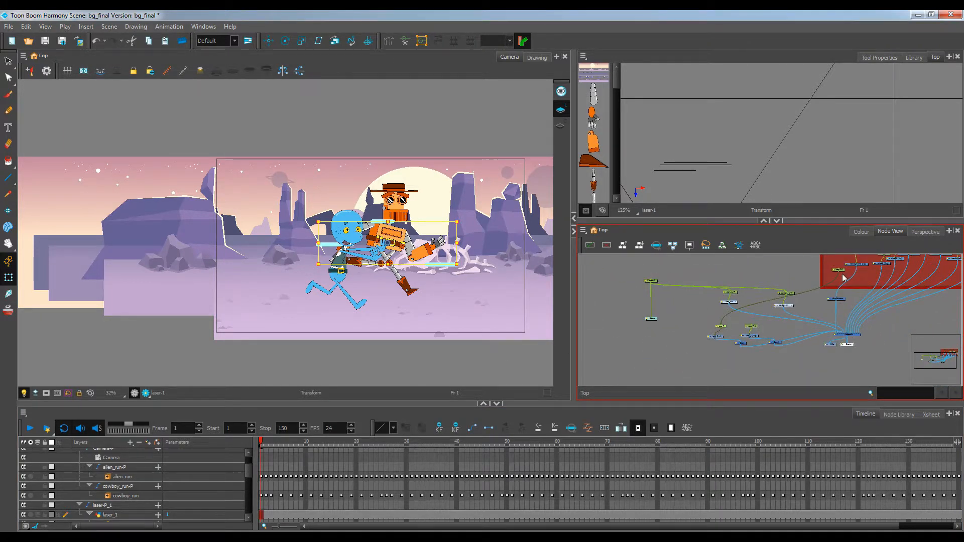
pyautogui.click(759, 315)
pyautogui.scroll(5, 750, 317)
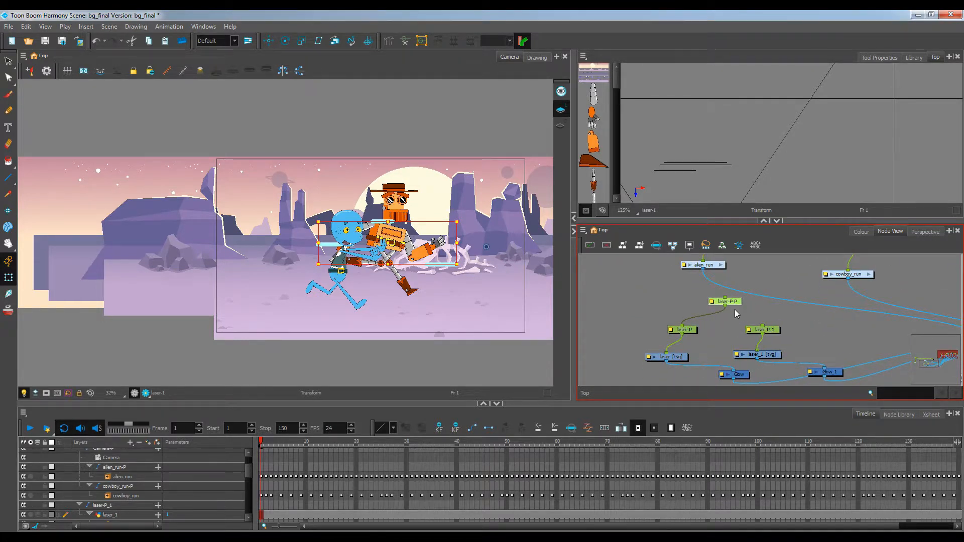
pyautogui.moveTo(724, 304); pyautogui.dragTo(772, 334)
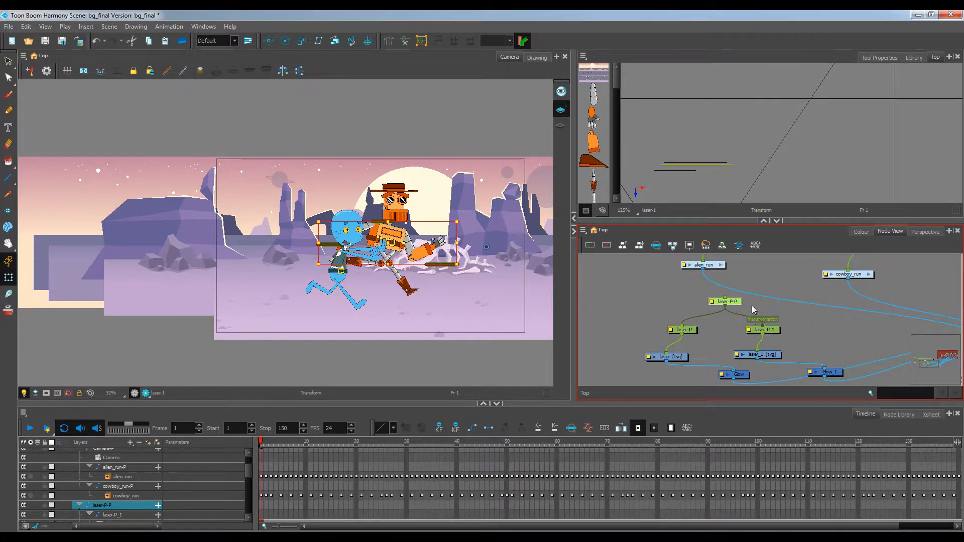
# At frame 1, move the laser-P-P peg so the laser lines sit off-screen to the left
pyautogui.click(261, 505)
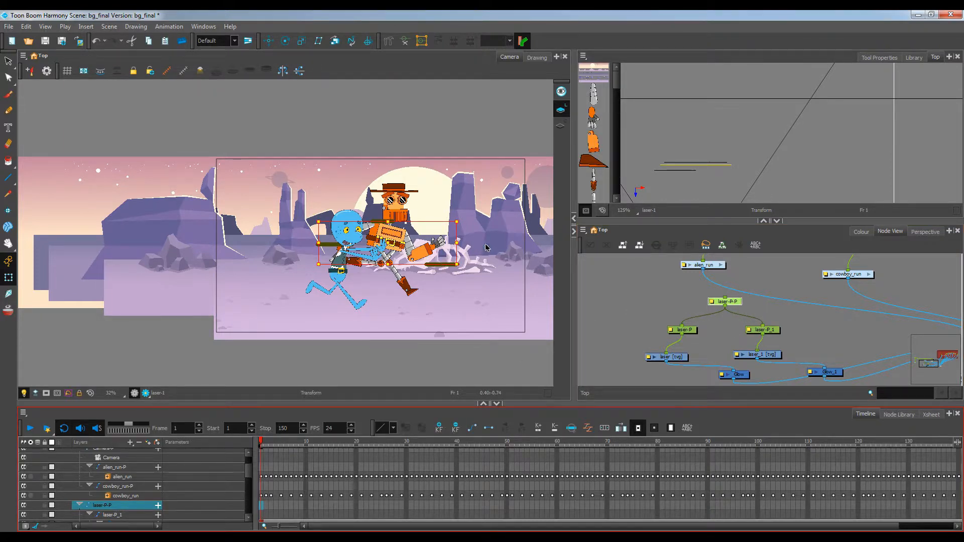
pyautogui.scroll(3, 477, 251)
pyautogui.scroll(-3, 416, 255)
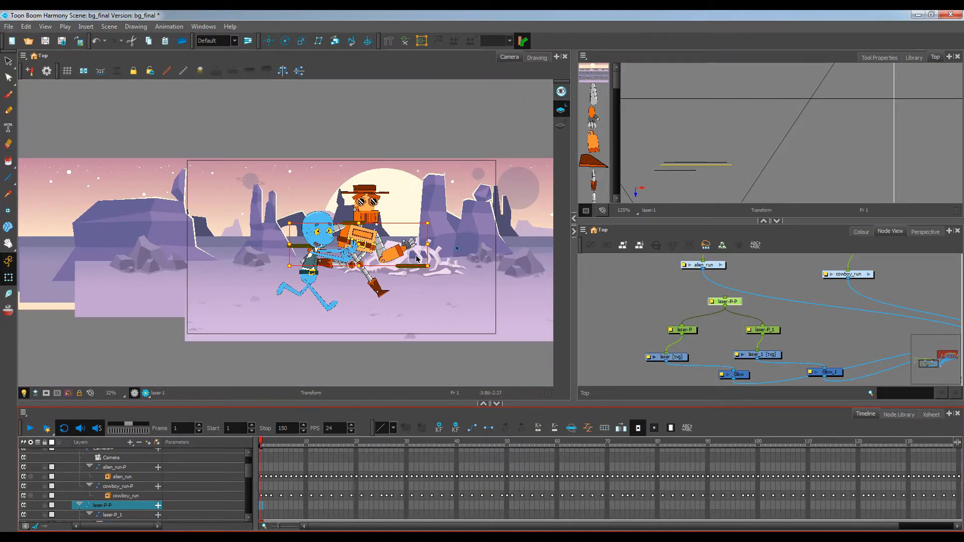
pyautogui.click(304, 250)
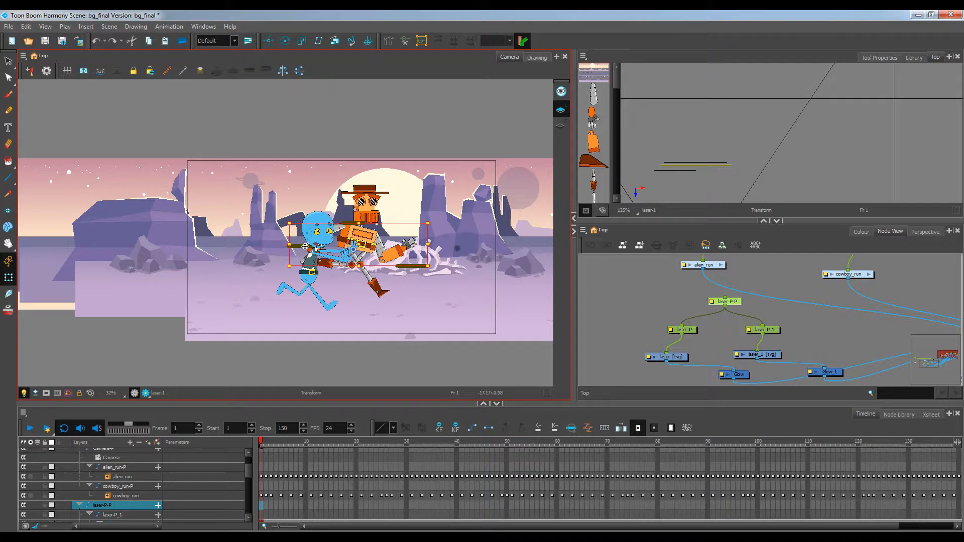
pyautogui.moveTo(306, 246); pyautogui.dragTo(233, 247)
pyautogui.click(262, 506)
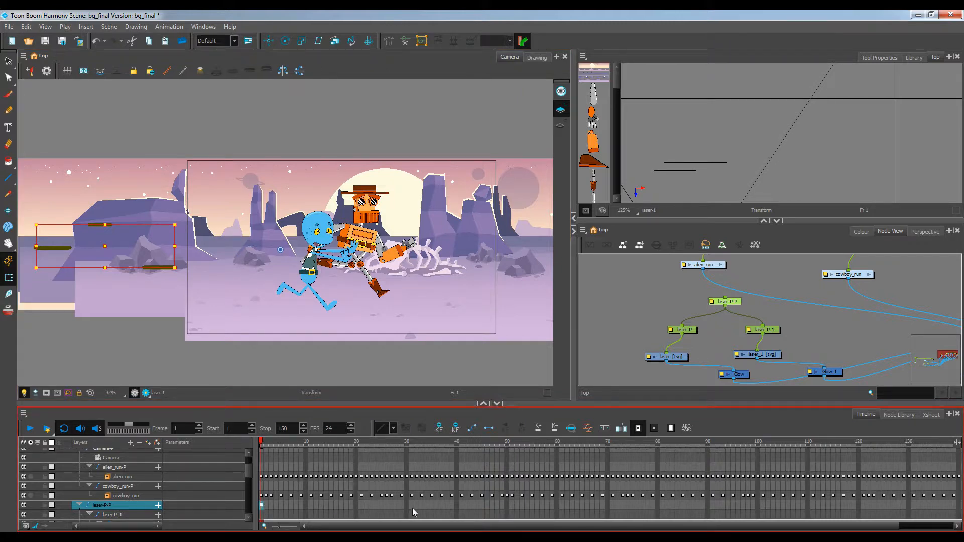
# Set a keyframe at frame 50 on laser-P-P and move the lasers into the scene behind the characters
pyautogui.click(507, 505)
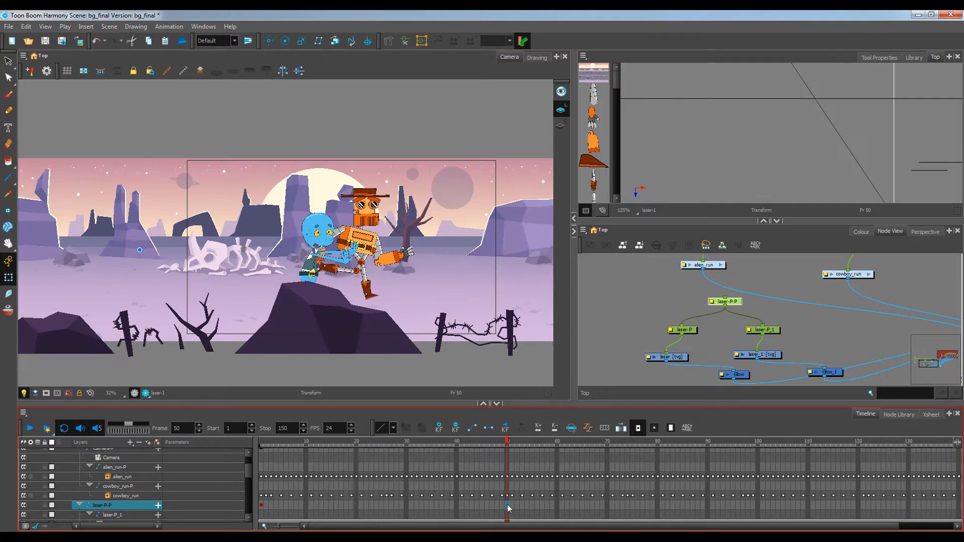
pyautogui.press('F6')
pyautogui.moveTo(536, 524); pyautogui.dragTo(582, 525)
pyautogui.scroll(-2, 357, 291)
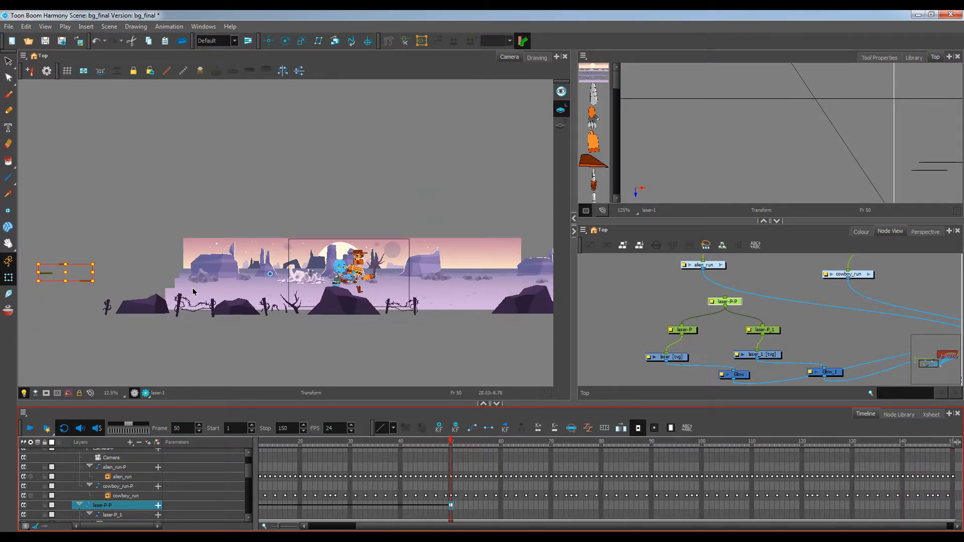
pyautogui.click(50, 273)
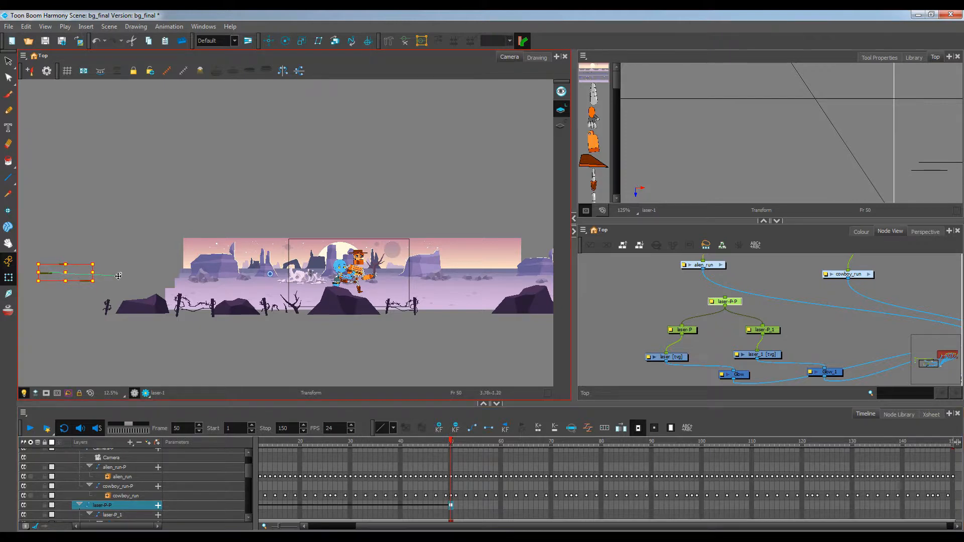
pyautogui.click(122, 272)
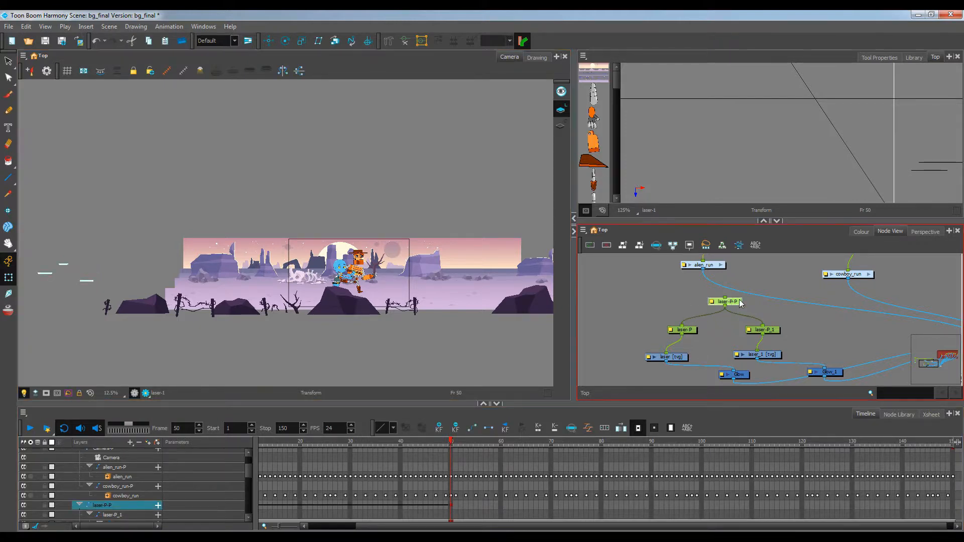
pyautogui.click(49, 274)
pyautogui.moveTo(67, 272); pyautogui.dragTo(107, 274)
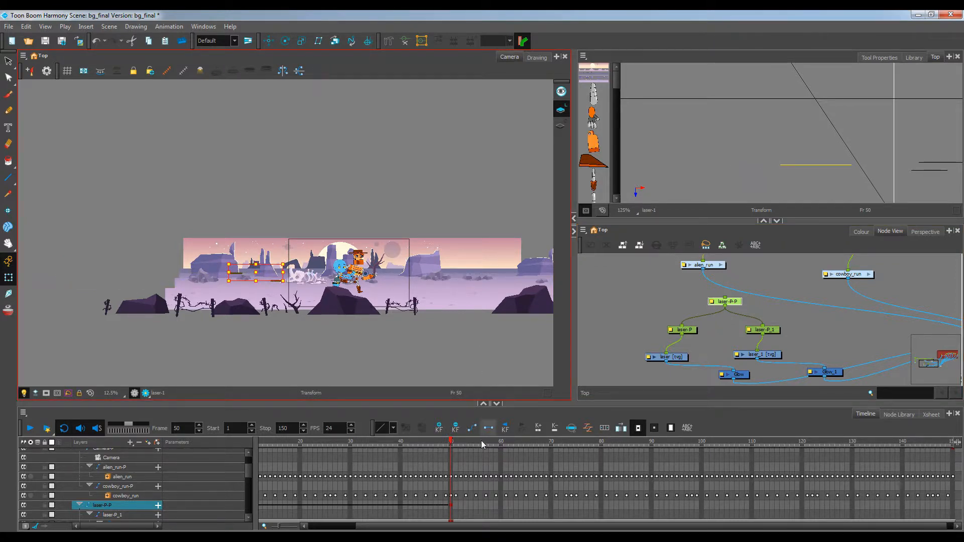
# At frame 60, move the laser lines across to the right side of the scene
pyautogui.click(501, 504)
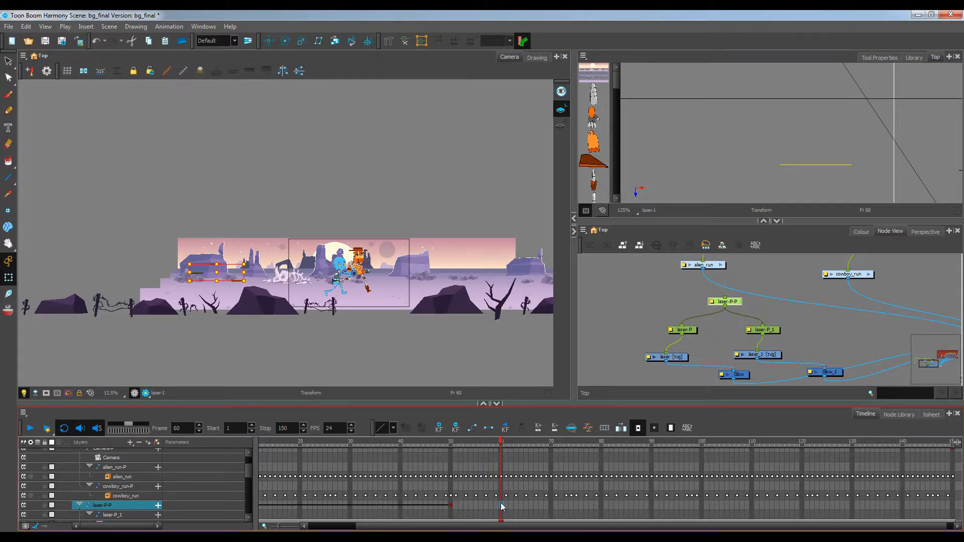
pyautogui.click(201, 274)
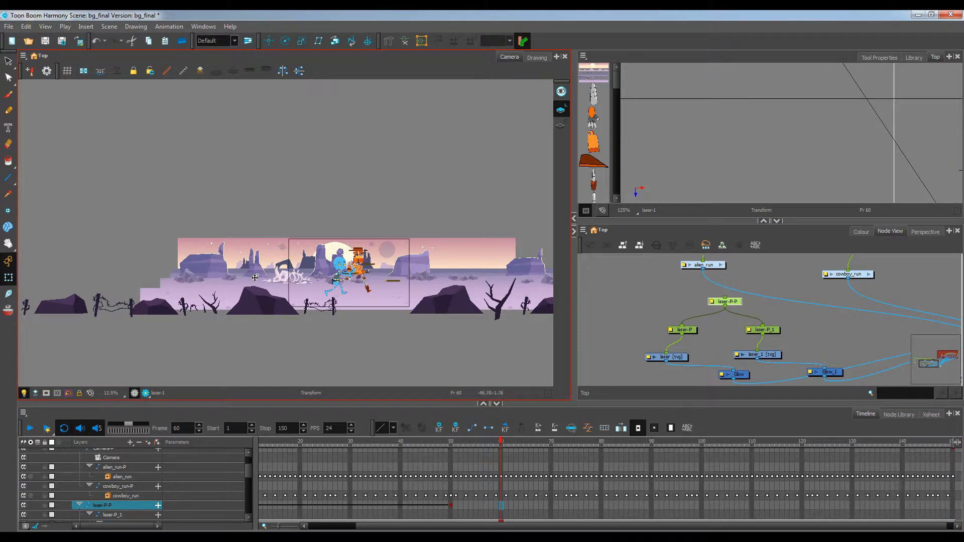
pyautogui.moveTo(267, 280); pyautogui.dragTo(267, 280)
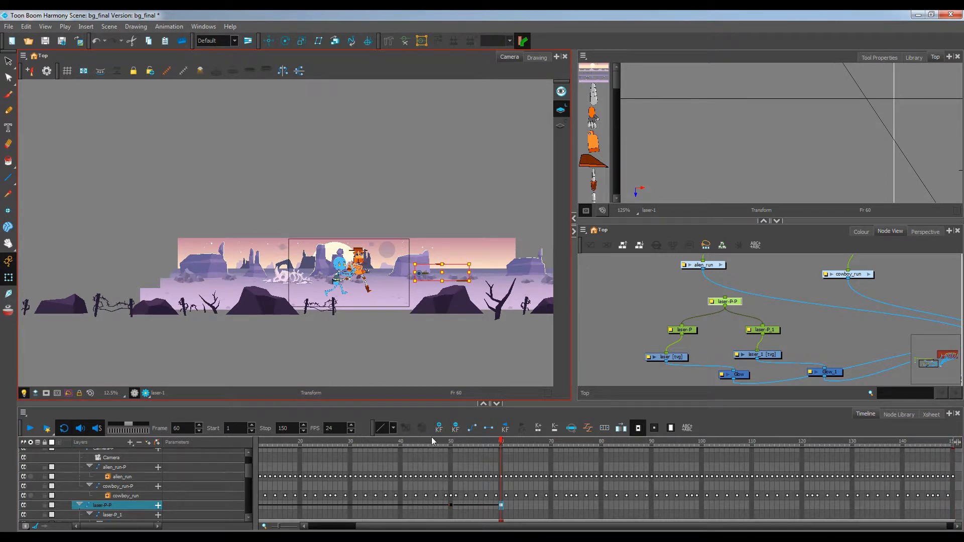
pyautogui.click(504, 505)
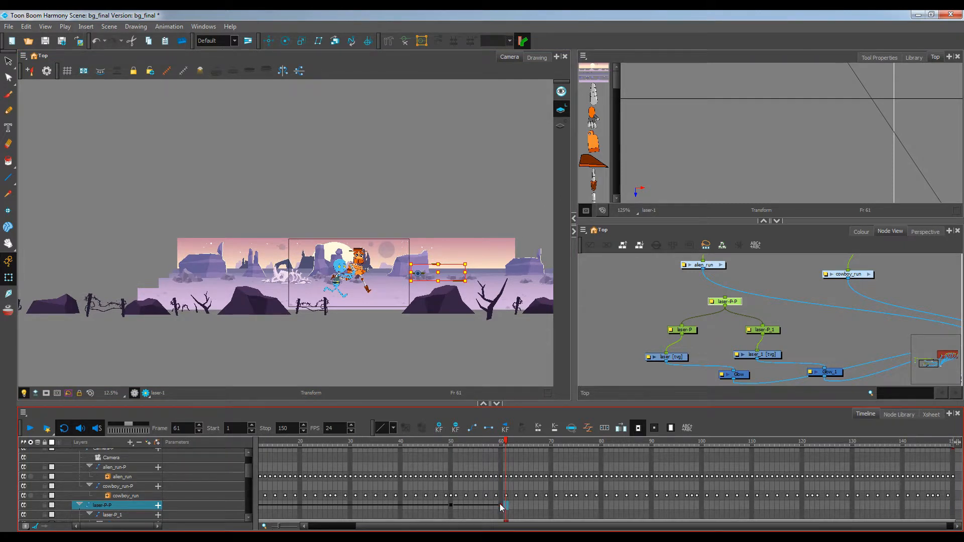
pyautogui.click(500, 505)
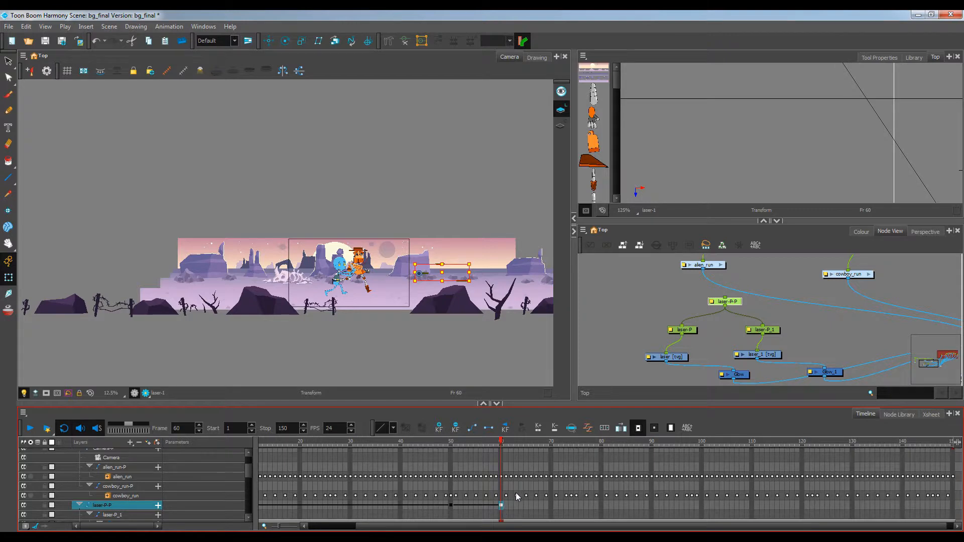
# Set a keyframe at frame 110 and move the lasers to the right edge of the camera frame
pyautogui.moveTo(509, 447); pyautogui.dragTo(721, 460)
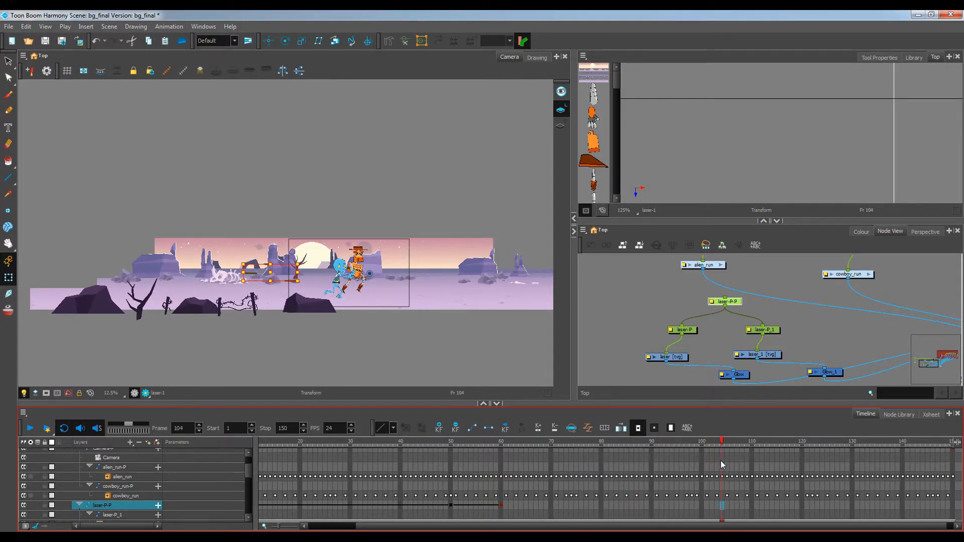
pyautogui.click(752, 505)
pyautogui.press('F6')
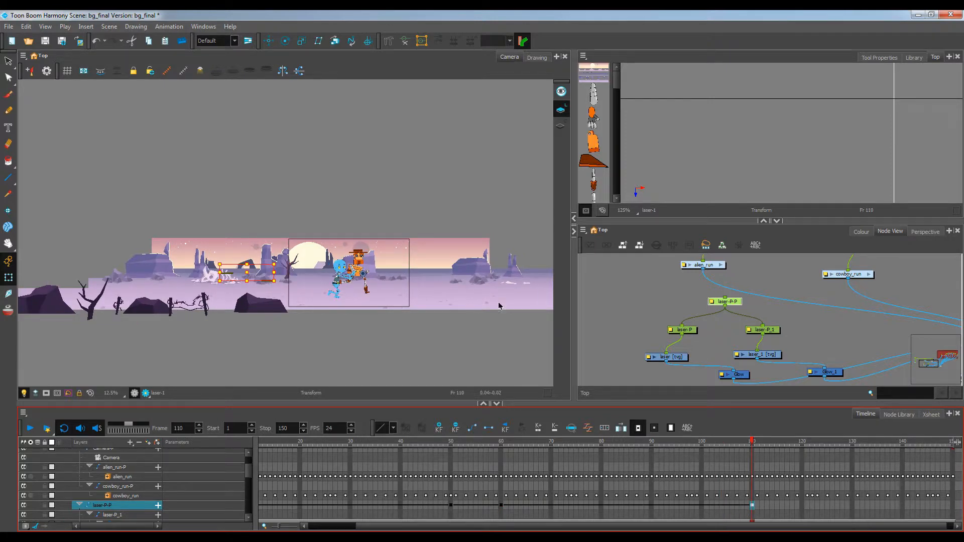
pyautogui.scroll(2, 261, 272)
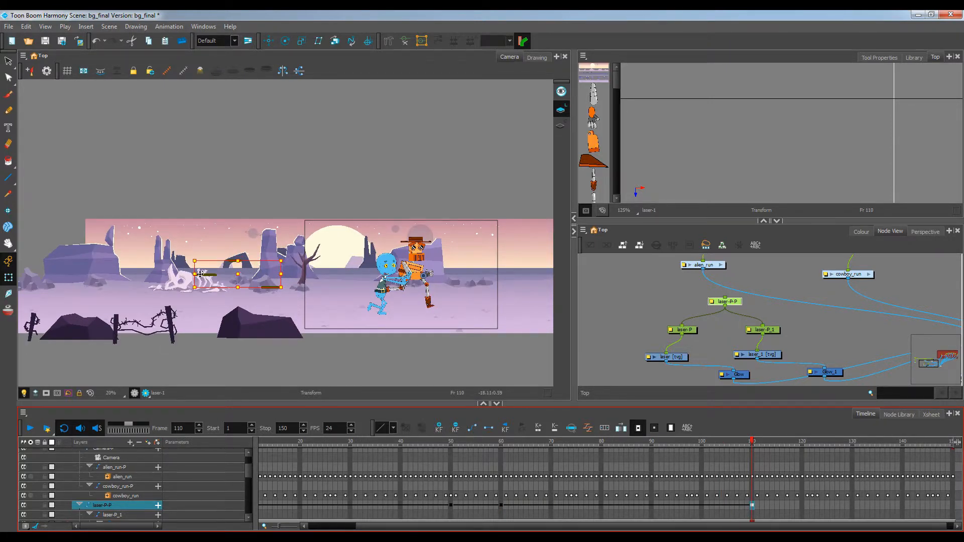
pyautogui.moveTo(200, 274); pyautogui.dragTo(289, 274)
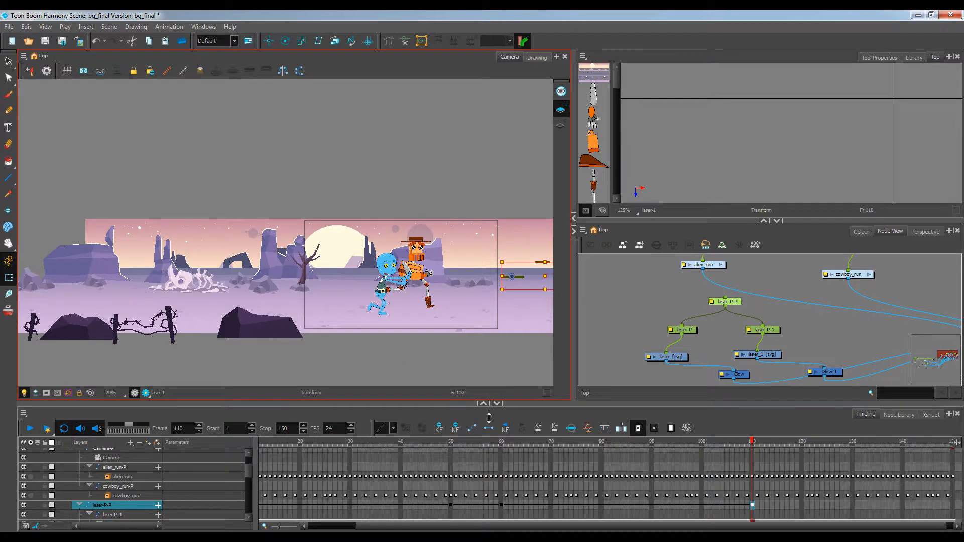
# At frame 111, move the laser lines back to the left edge of the scene
pyautogui.click(756, 506)
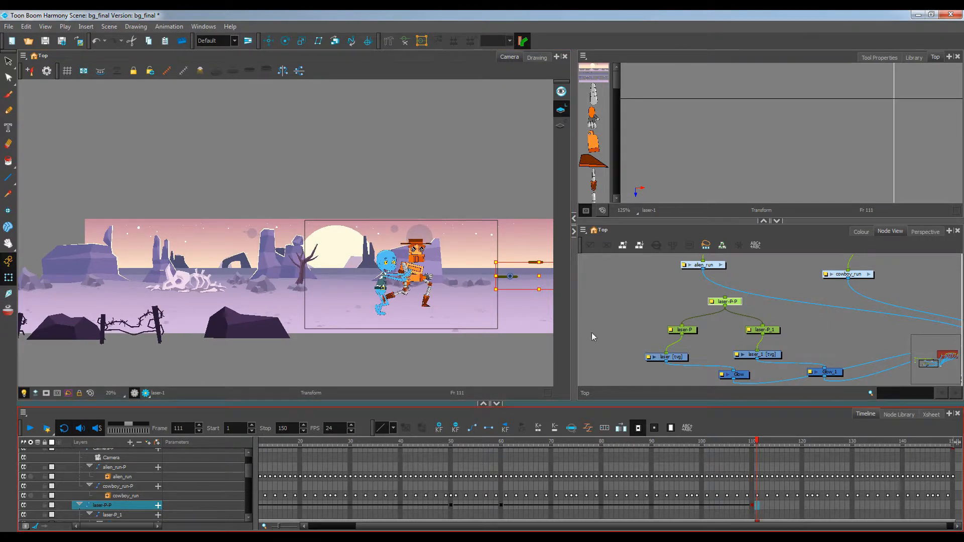
pyautogui.scroll(1, 717, 475)
pyautogui.scroll(-1, 777, 504)
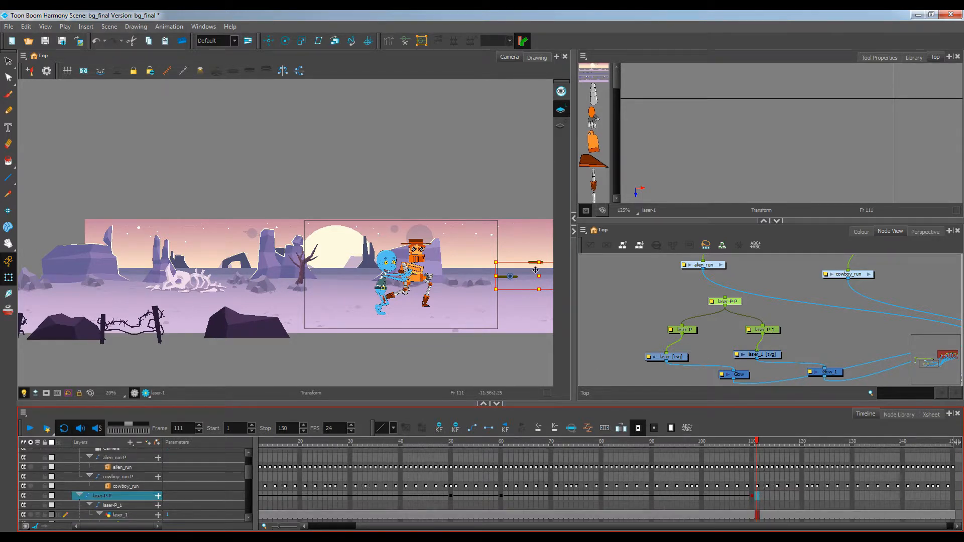
pyautogui.scroll(2, 507, 285)
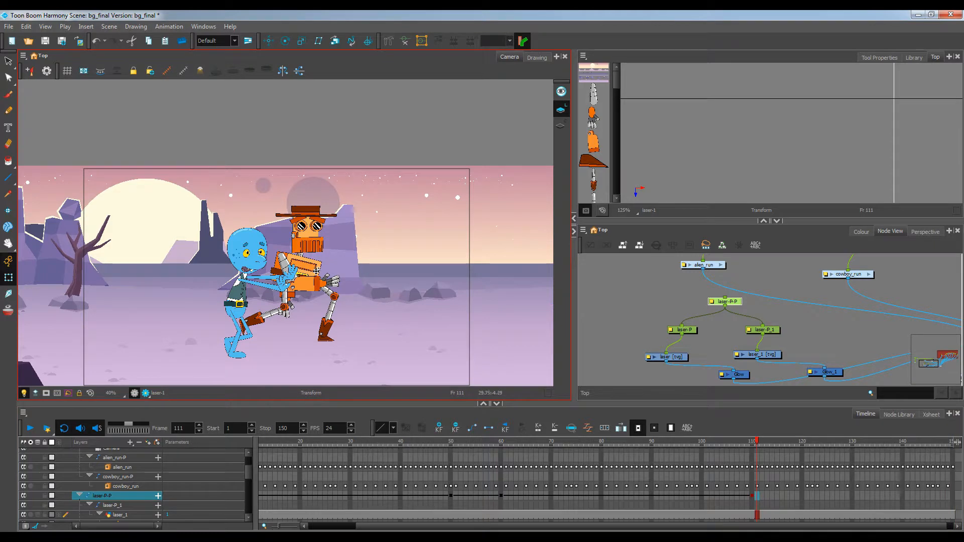
pyautogui.moveTo(318, 283); pyautogui.dragTo(343, 290)
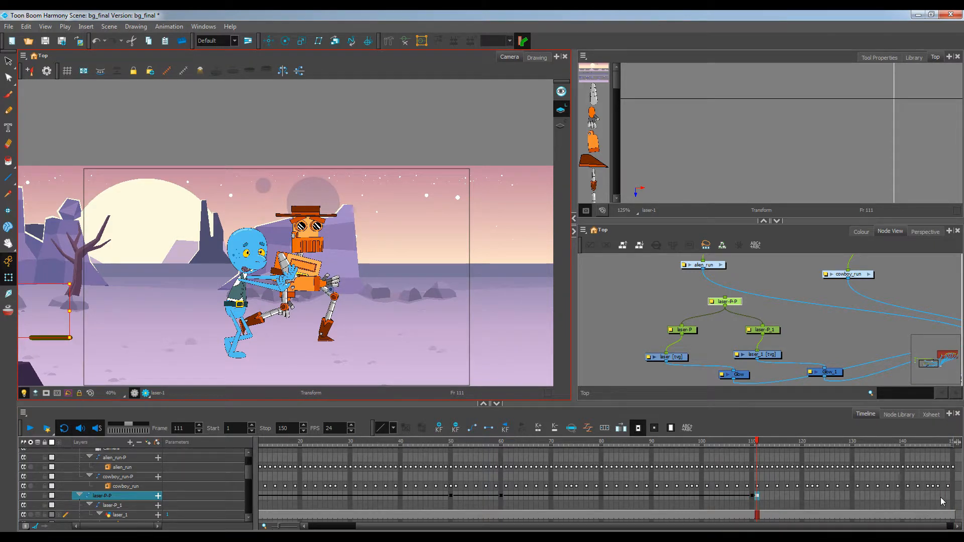
# At frame 115, move the laser lines across to the right side of the scene
pyautogui.click(777, 495)
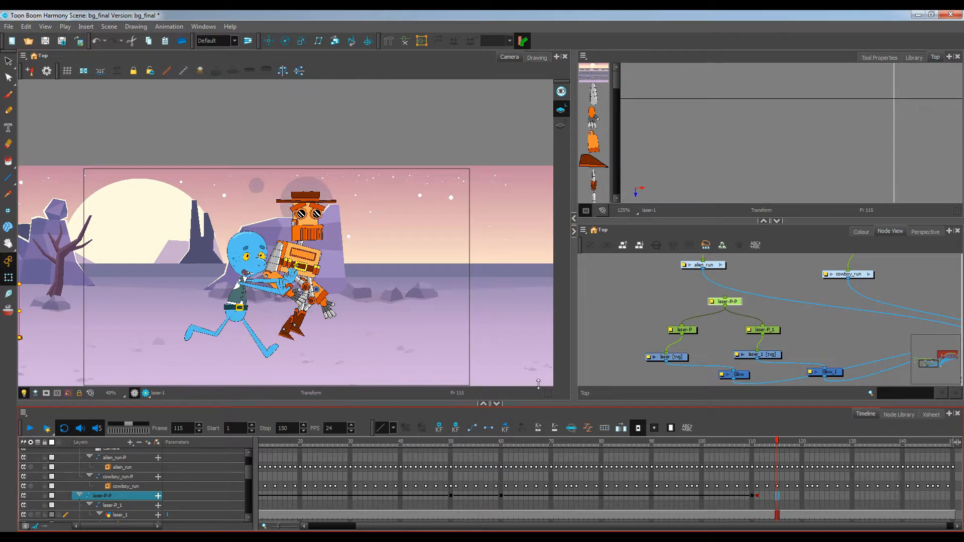
pyautogui.scroll(-2, 254, 293)
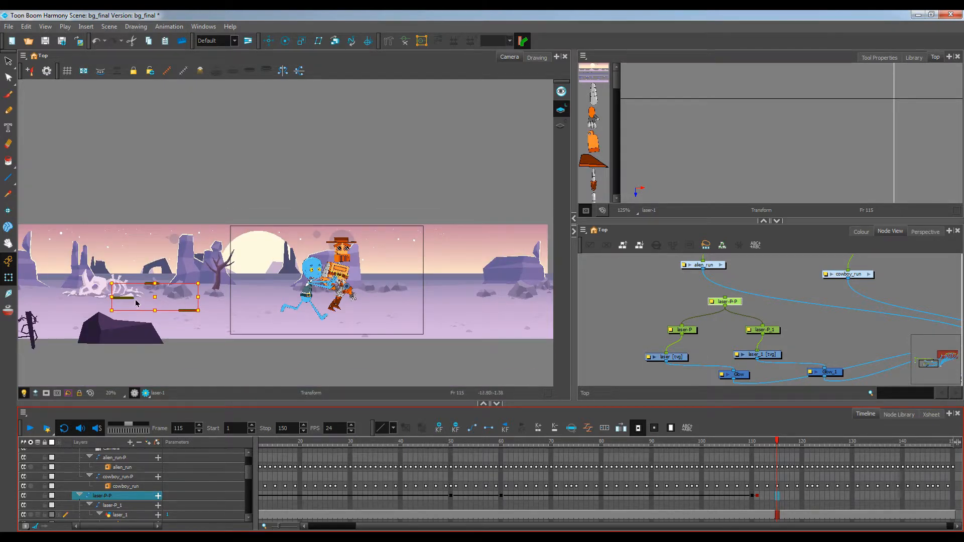
pyautogui.moveTo(131, 298); pyautogui.dragTo(222, 294)
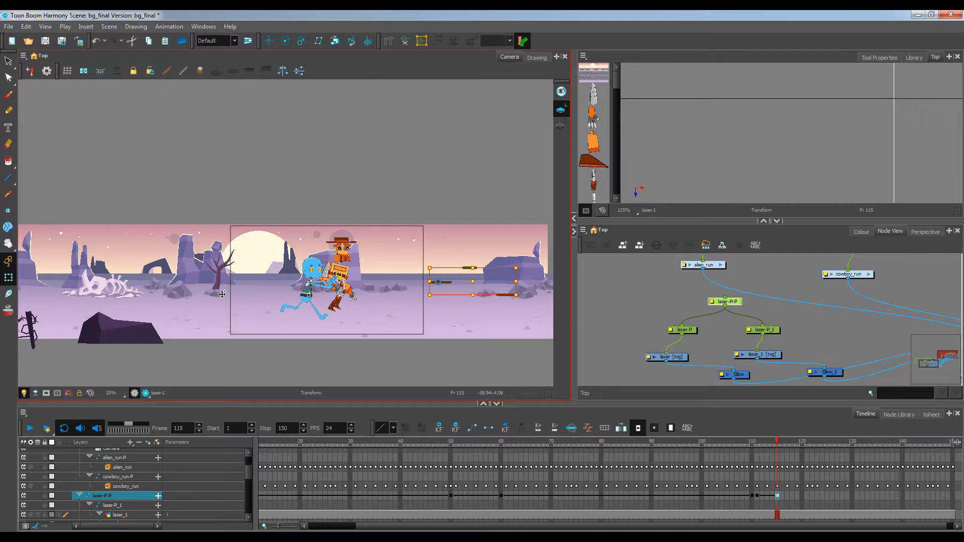
pyautogui.click(777, 496)
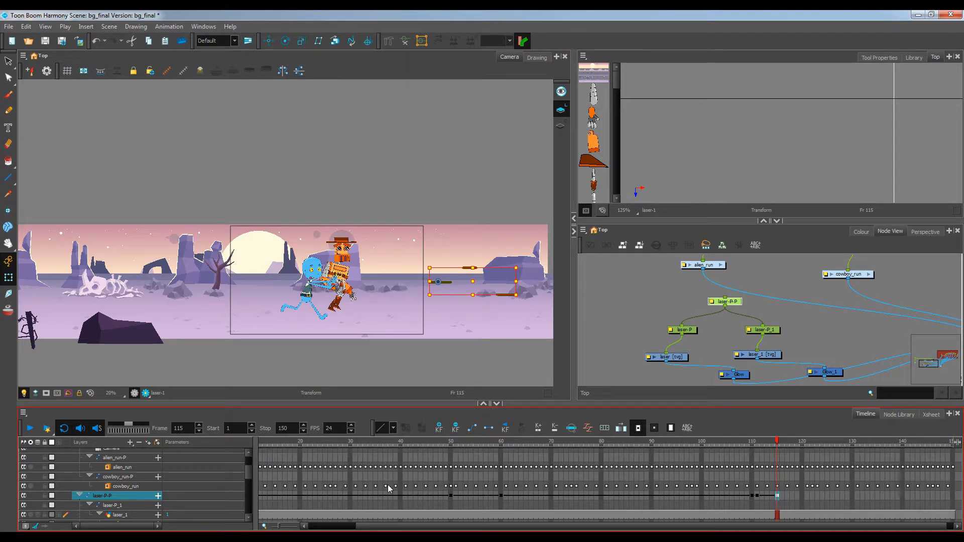
# Select the laser drawing cells after frame 115 on both laser layers and delete them
pyautogui.moveTo(246, 477); pyautogui.dragTo(247, 481)
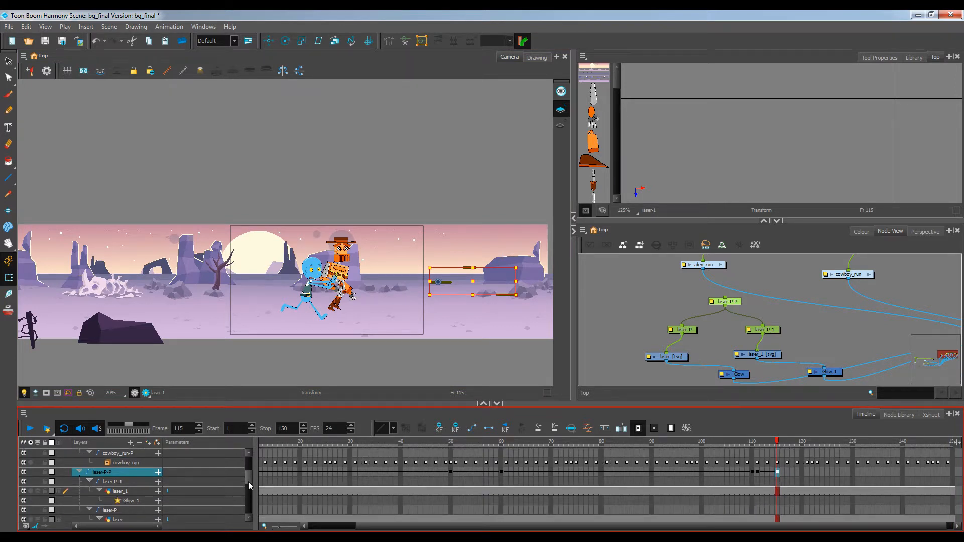
pyautogui.click(782, 472)
pyautogui.scroll(-1, 248, 483)
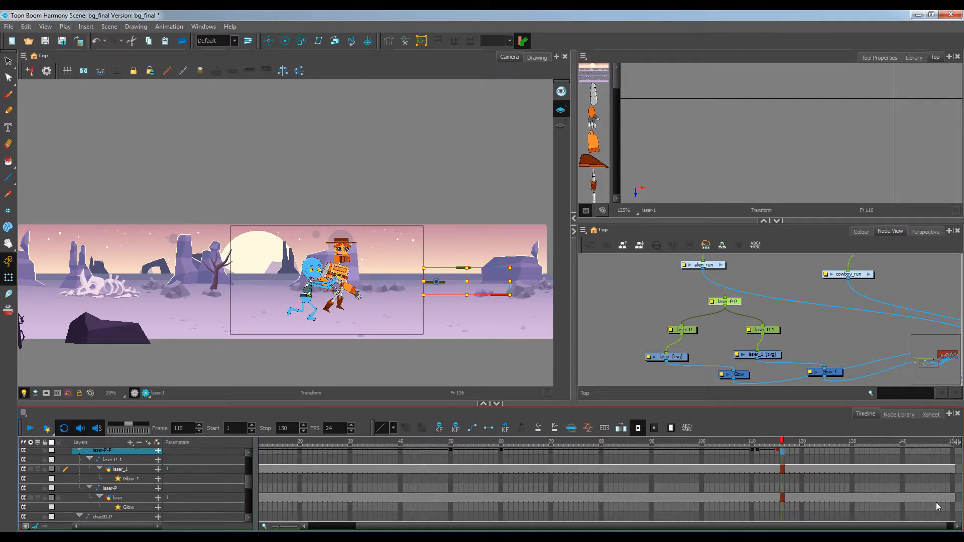
pyautogui.keyDown('shift'); pyautogui.click(955, 498); pyautogui.keyUp('shift')
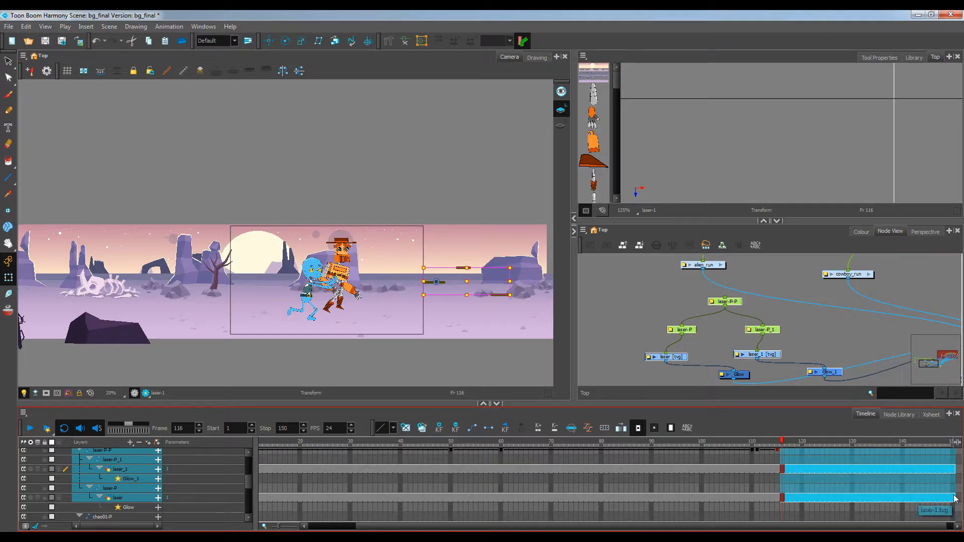
pyautogui.press('Delete')
# Turn on the render preview and return the playhead to frame 1 to review the laser animation
pyautogui.scroll(2, 402, 310)
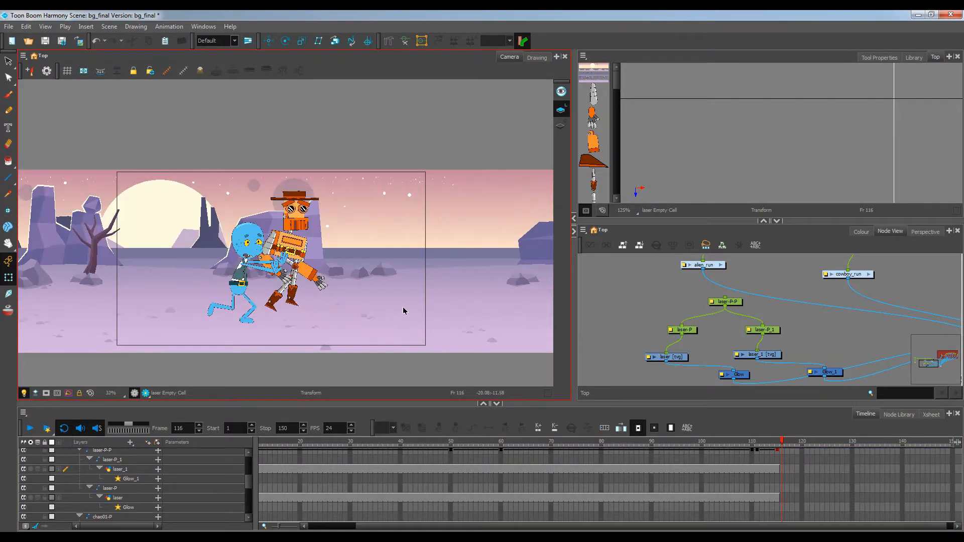
pyautogui.moveTo(391, 301); pyautogui.dragTo(448, 301)
pyautogui.scroll(1, 420, 315)
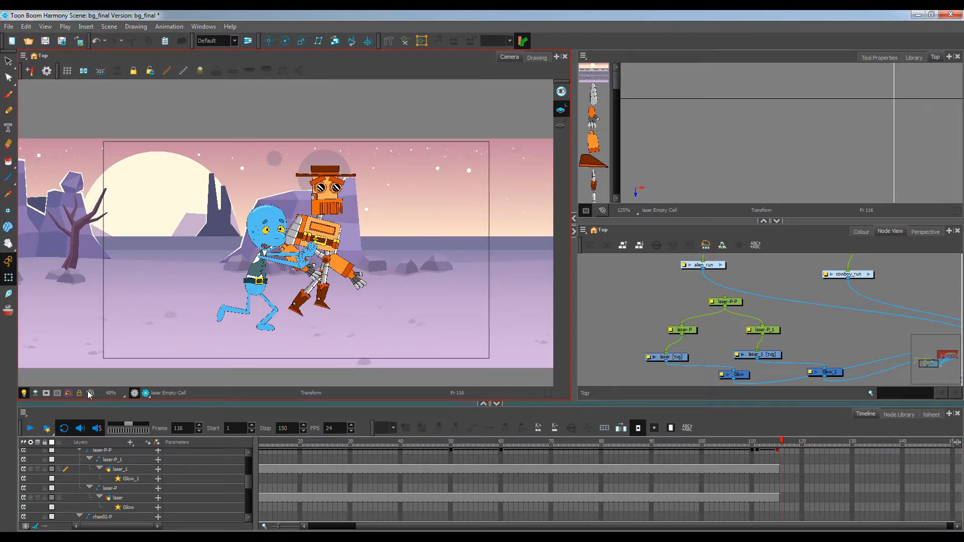
pyautogui.click(45, 393)
pyautogui.moveTo(268, 442); pyautogui.dragTo(73, 420)
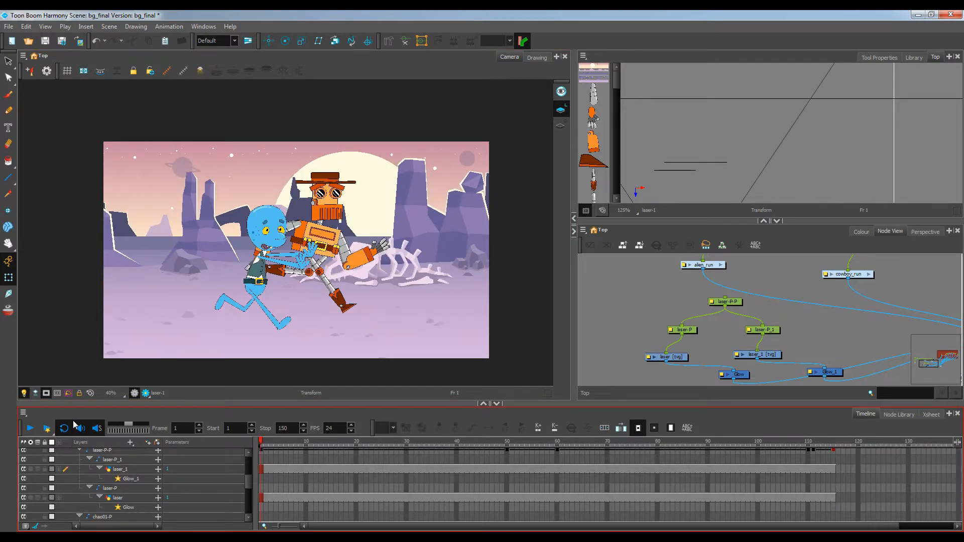
# Play the scene and step through the laser layer's keyframes to review the laser animation
pyautogui.click(30, 428)
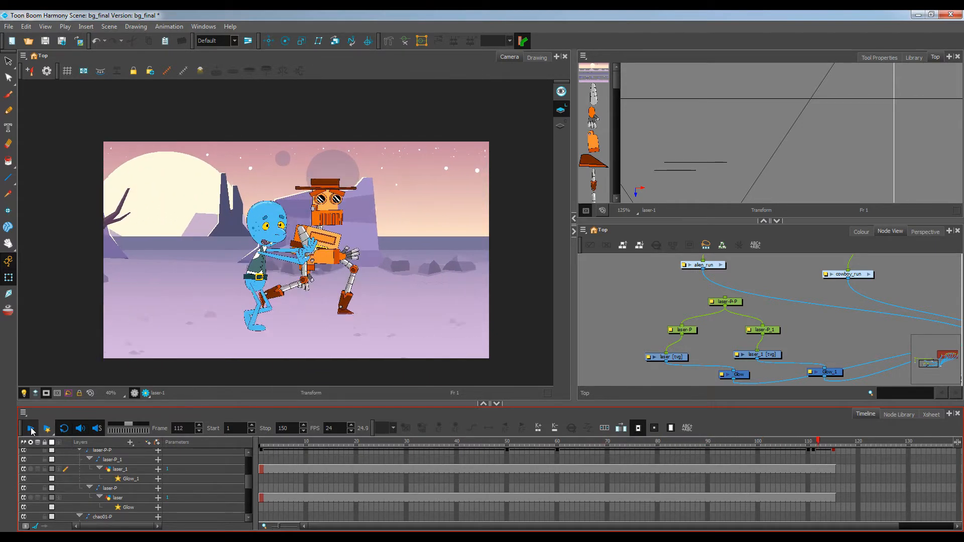
pyautogui.click(31, 428)
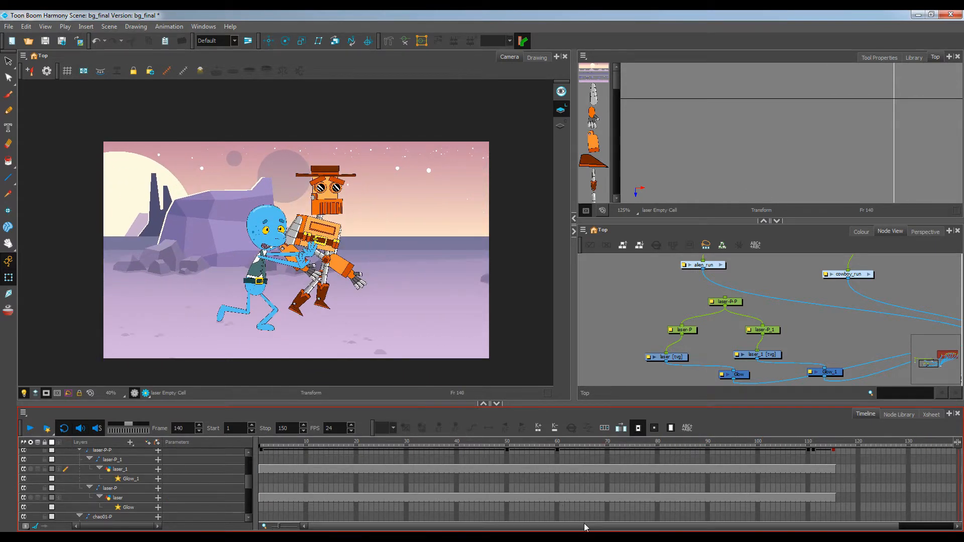
pyautogui.moveTo(584, 526); pyautogui.dragTo(676, 523)
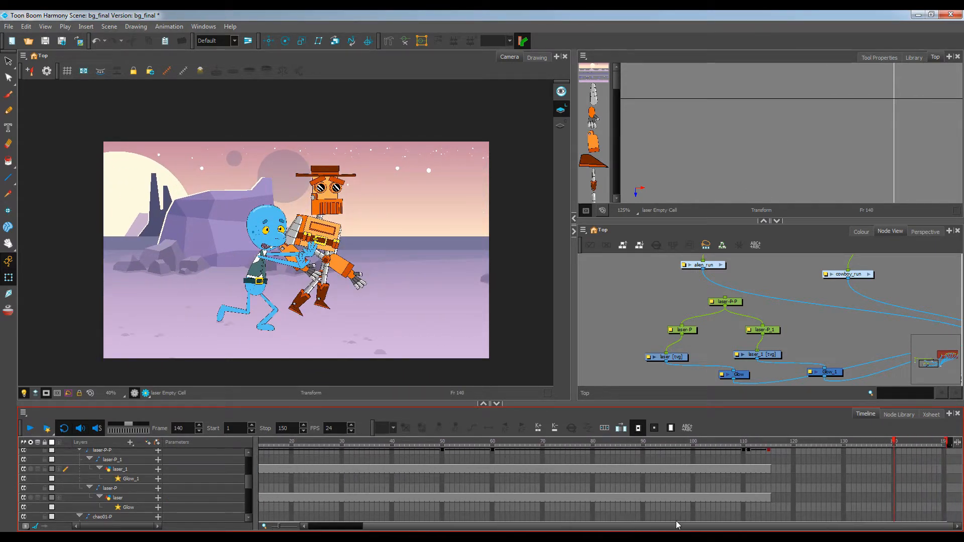
pyautogui.click(488, 451)
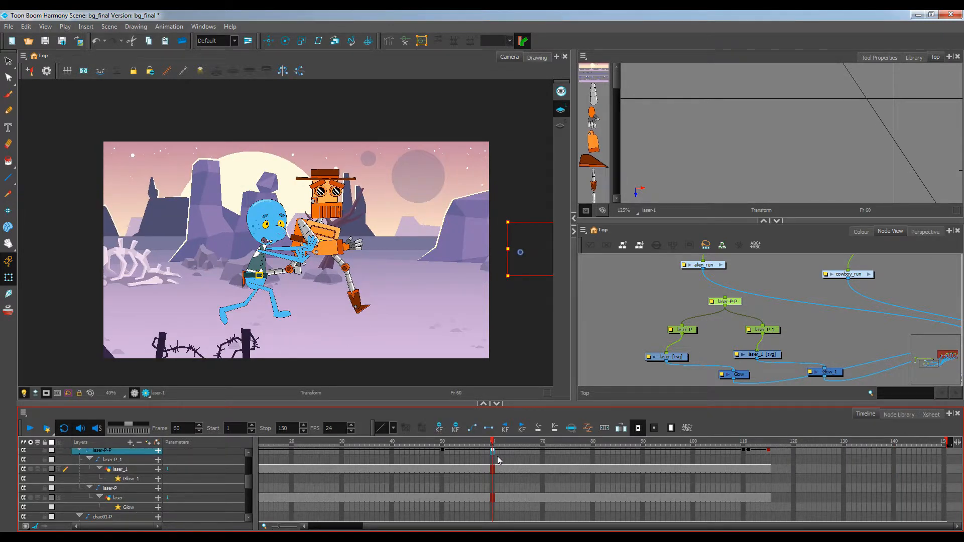
pyautogui.press('.')
pyautogui.press('.')
pyautogui.press('.')
pyautogui.press('.')
pyautogui.press('.')
pyautogui.press('.')
pyautogui.press('.')
pyautogui.press('.')
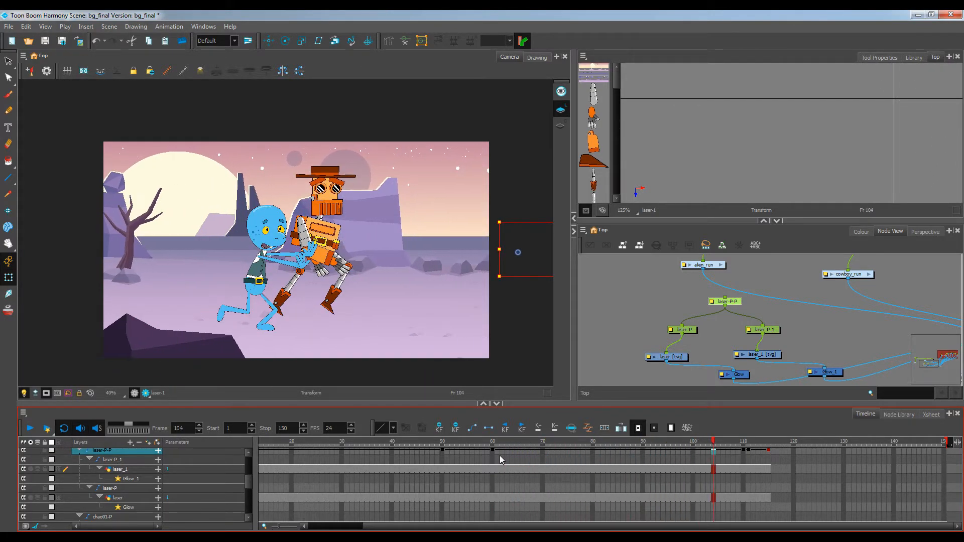
pyautogui.click(441, 451)
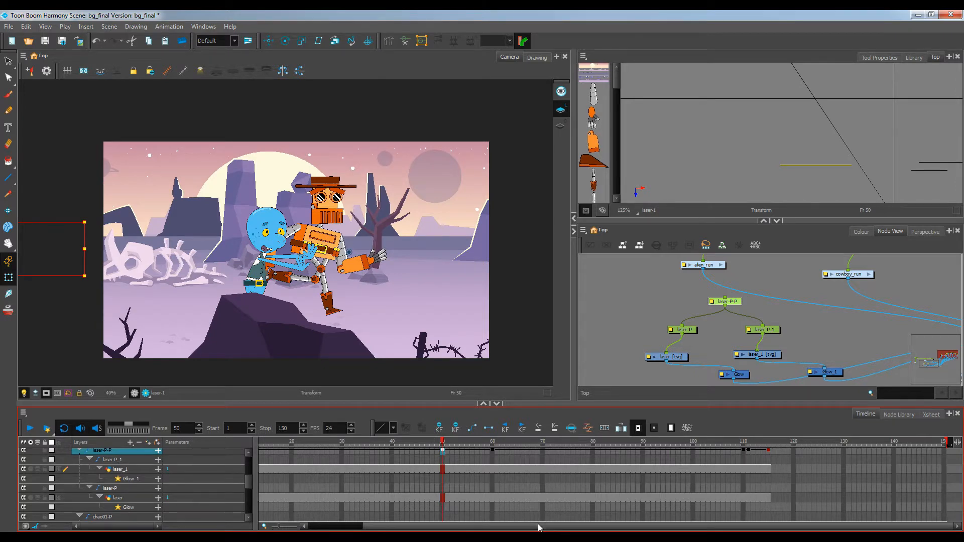
pyautogui.press('.')
pyautogui.press('.')
pyautogui.press('.')
pyautogui.press('.')
pyautogui.press('.')
pyautogui.press('.')
pyautogui.press('.')
pyautogui.press('.')
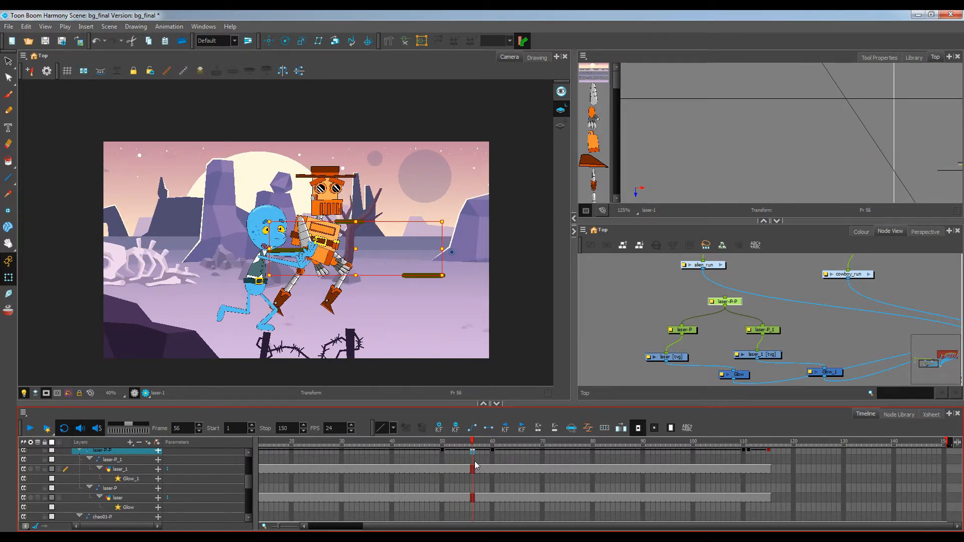
pyautogui.moveTo(492, 450); pyautogui.dragTo(222, 443)
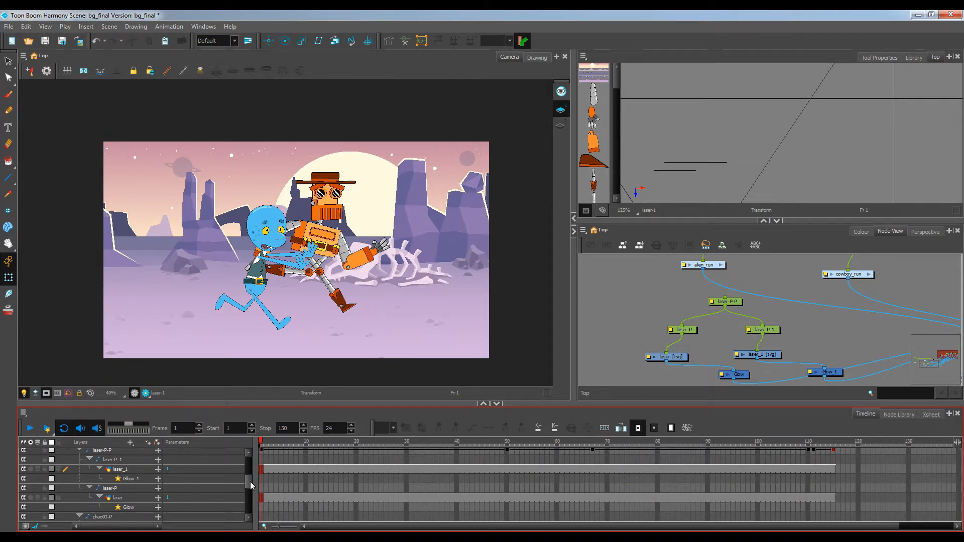
pyautogui.scroll(5, 249, 485)
pyautogui.scroll(-1, 431, 263)
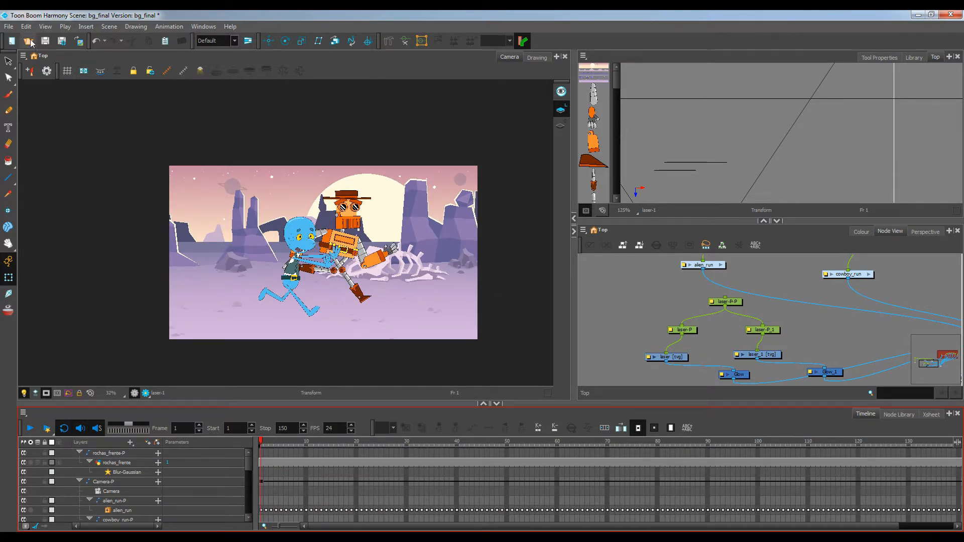
# Import the sound file Laser Blasts-SoundBible.com-108608437 from the AULAS YOUTUBE > ARQUIVOS folder
pyautogui.click(9, 26)
pyautogui.moveTo(56, 161)
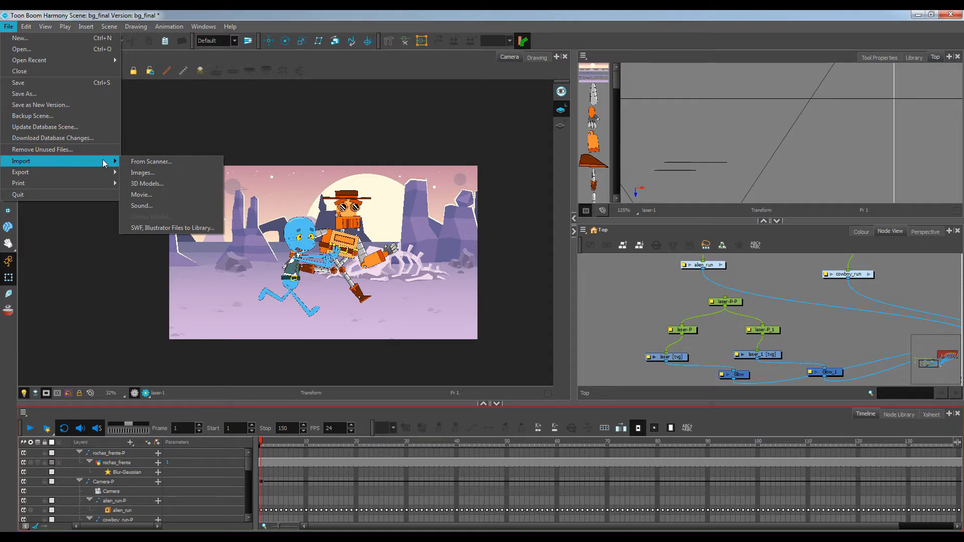
pyautogui.click(158, 206)
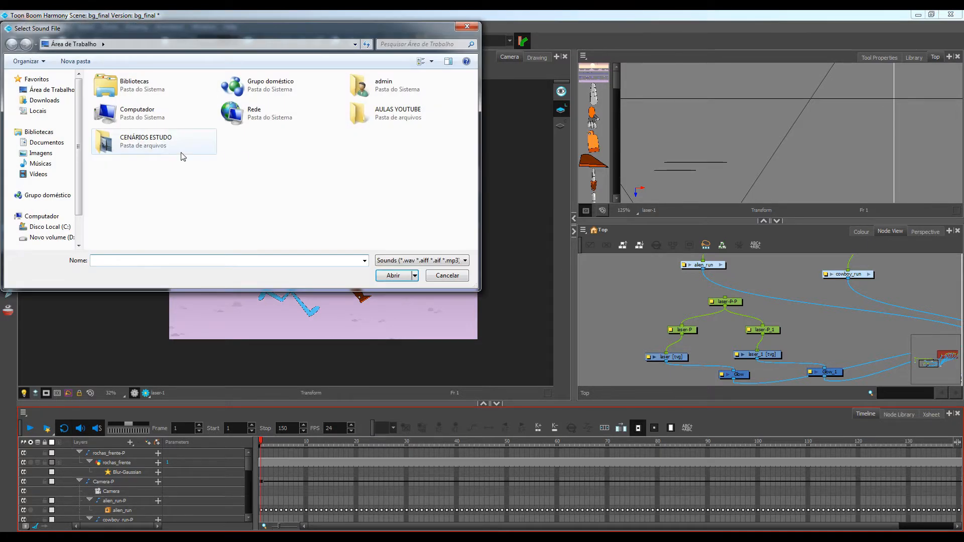
pyautogui.doubleClick(354, 118)
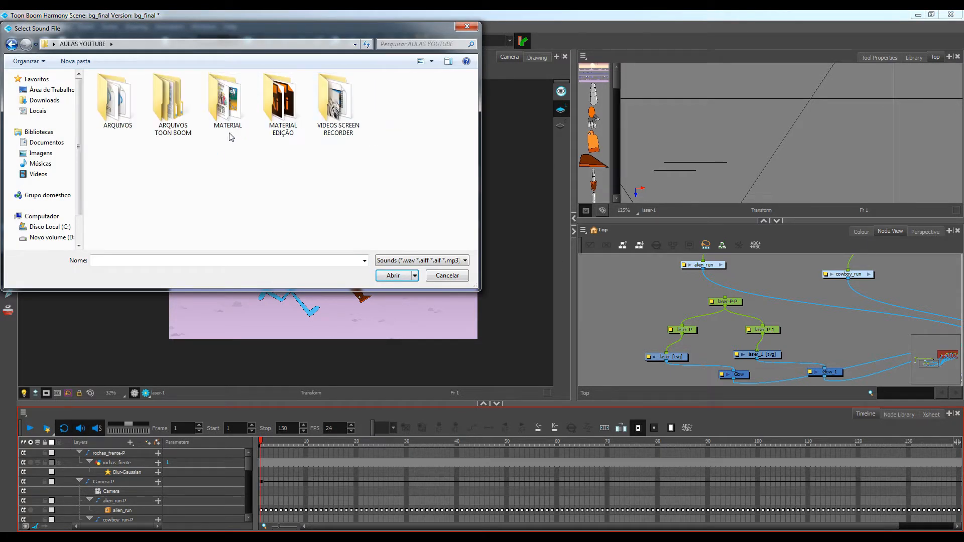
pyautogui.doubleClick(122, 108)
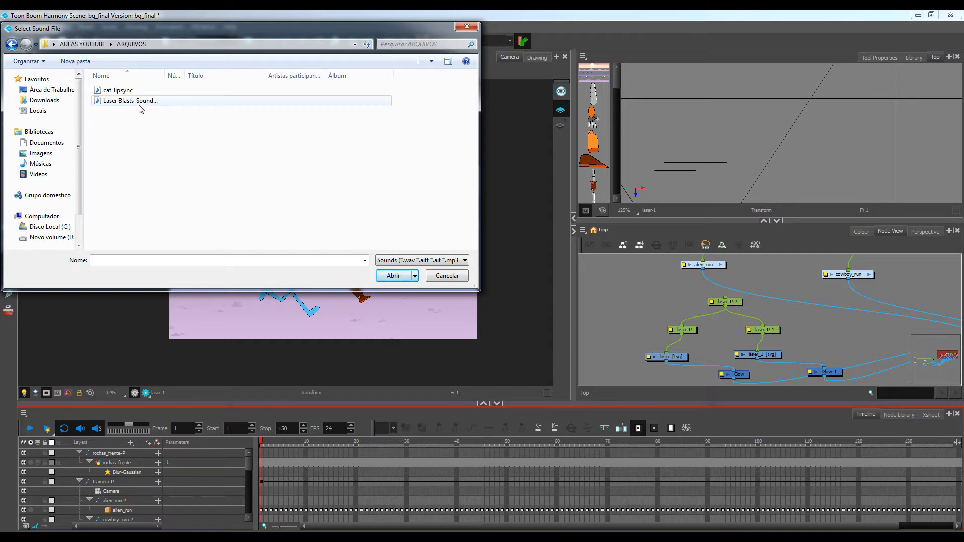
pyautogui.click(140, 102)
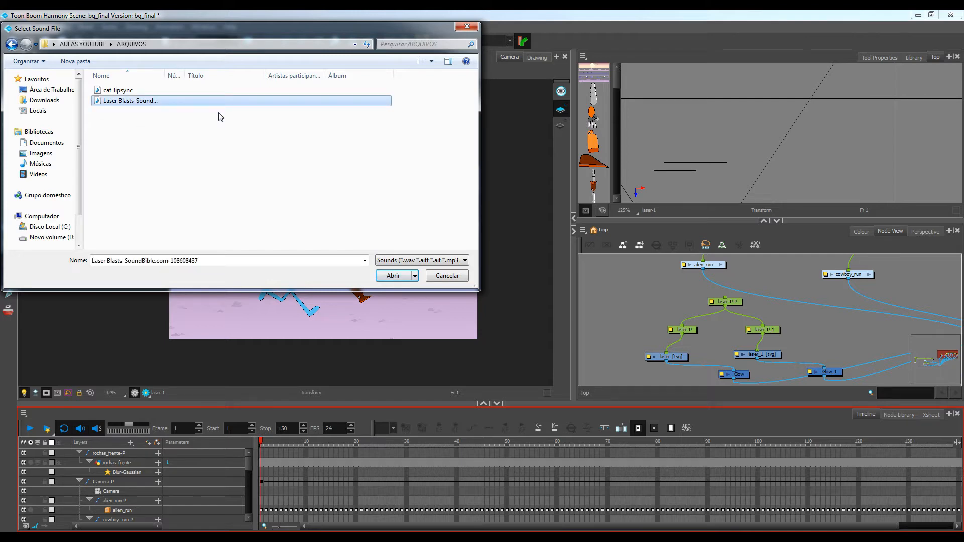
pyautogui.click(393, 276)
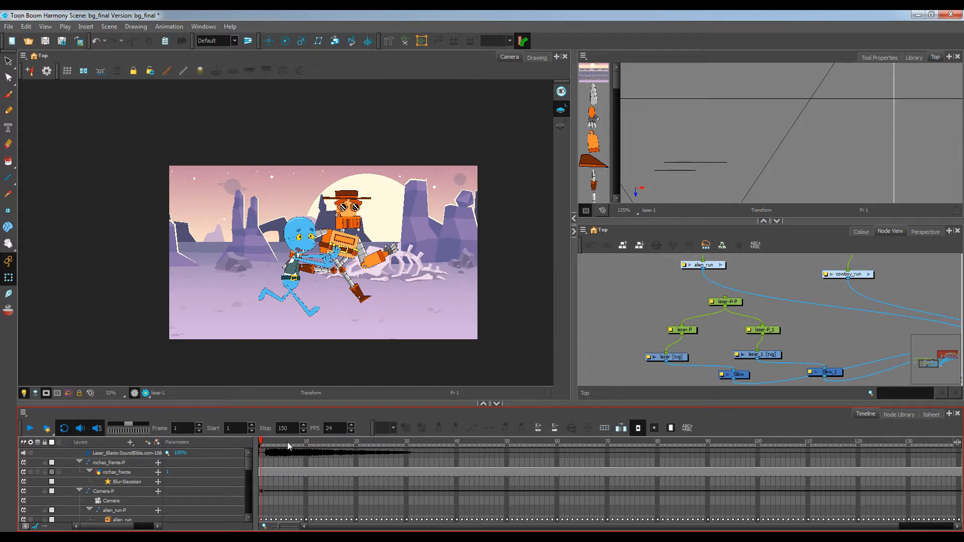
# Raise the system speaker volume and scrub the opening frames to hear the laser sound
pyautogui.moveTo(267, 441)
pyautogui.mouseDown()
pyautogui.moveTo(286, 440)
pyautogui.moveTo(267, 440)
pyautogui.mouseUp()
pyautogui.click(905, 540)
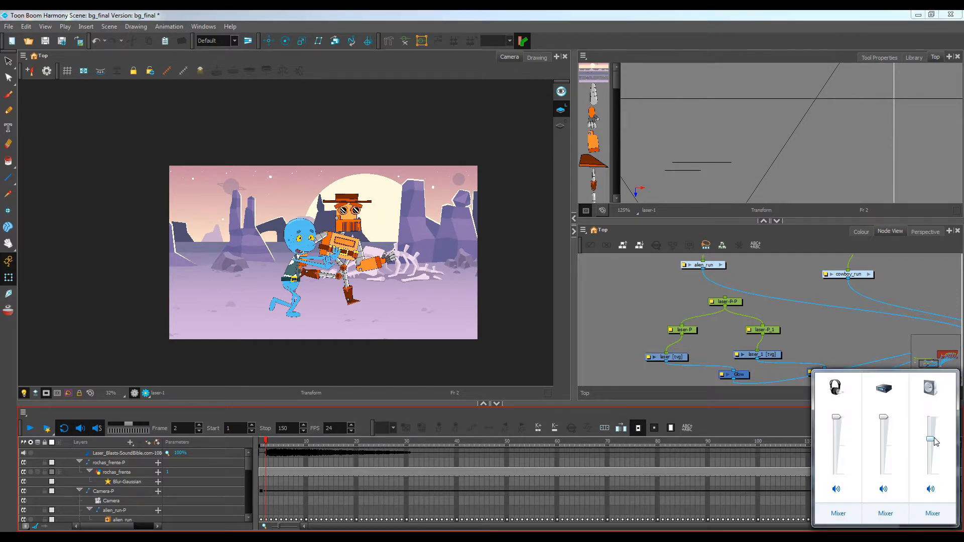
pyautogui.moveTo(934, 442); pyautogui.dragTo(936, 462)
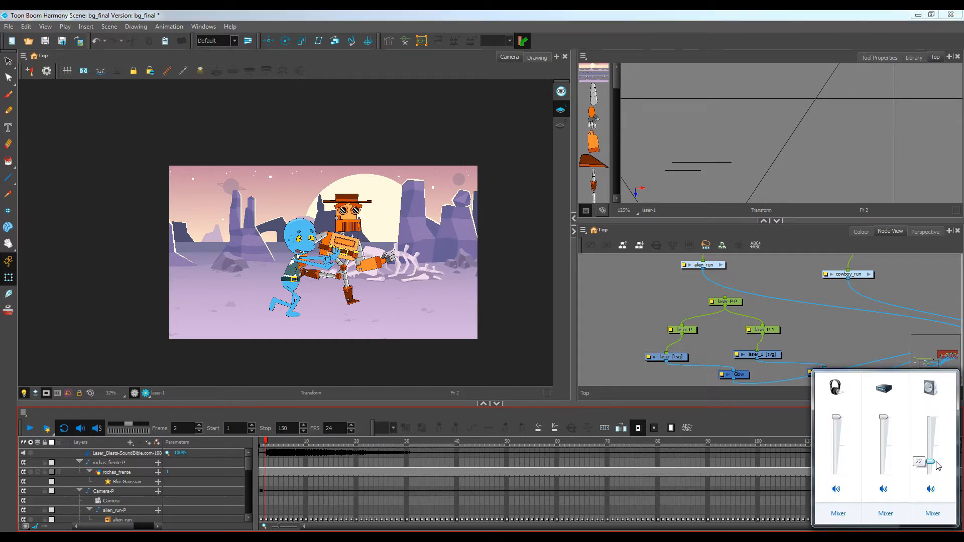
pyautogui.click(278, 445)
pyautogui.click(312, 444)
pyautogui.moveTo(311, 444); pyautogui.dragTo(234, 428)
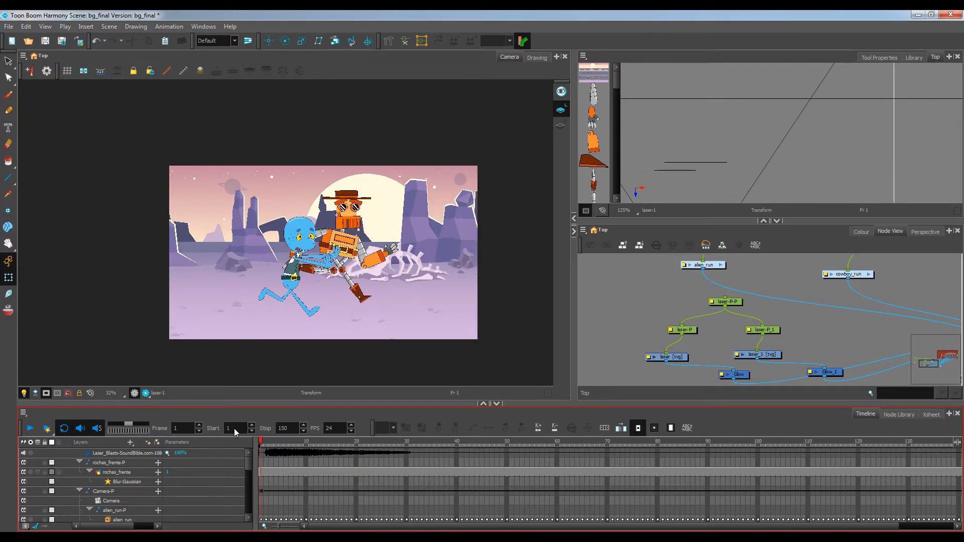
# Move the laser sound clip so it starts at frame 52
pyautogui.click(261, 452)
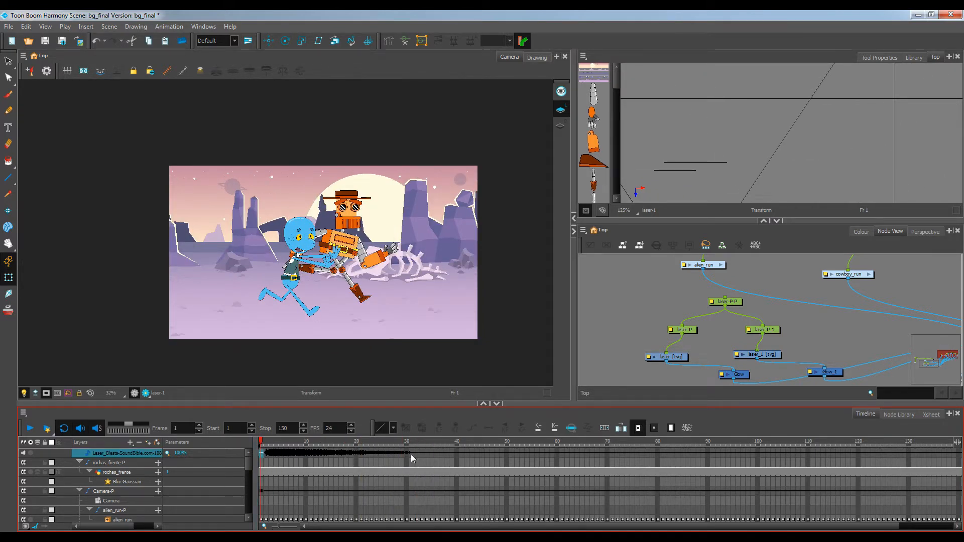
pyautogui.keyDown('shift'); pyautogui.click(444, 453); pyautogui.keyUp('shift')
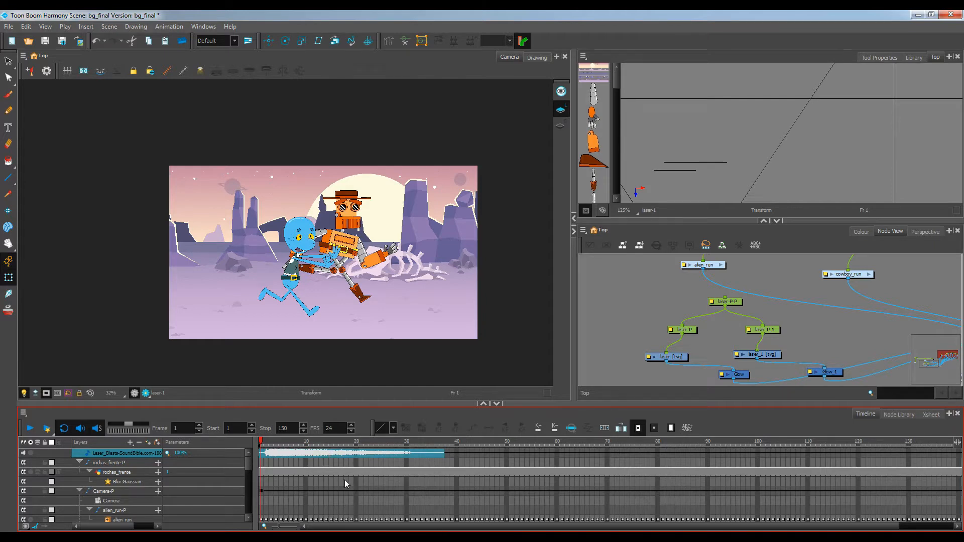
pyautogui.moveTo(276, 441); pyautogui.dragTo(516, 448)
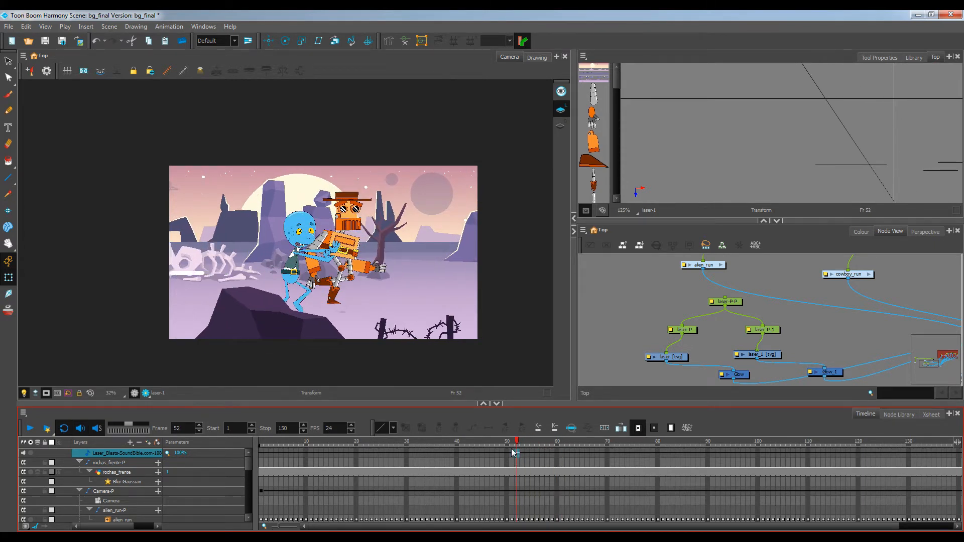
pyautogui.hotkey('ctrl', 'v')
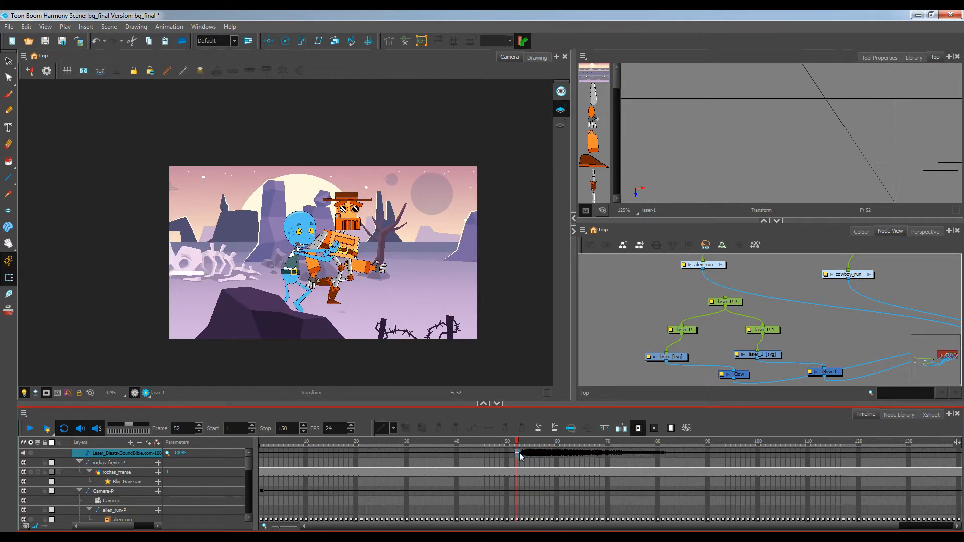
# At frame 67, move the laser lines further right, just past the scene's right edge
pyautogui.moveTo(521, 442); pyautogui.dragTo(788, 446)
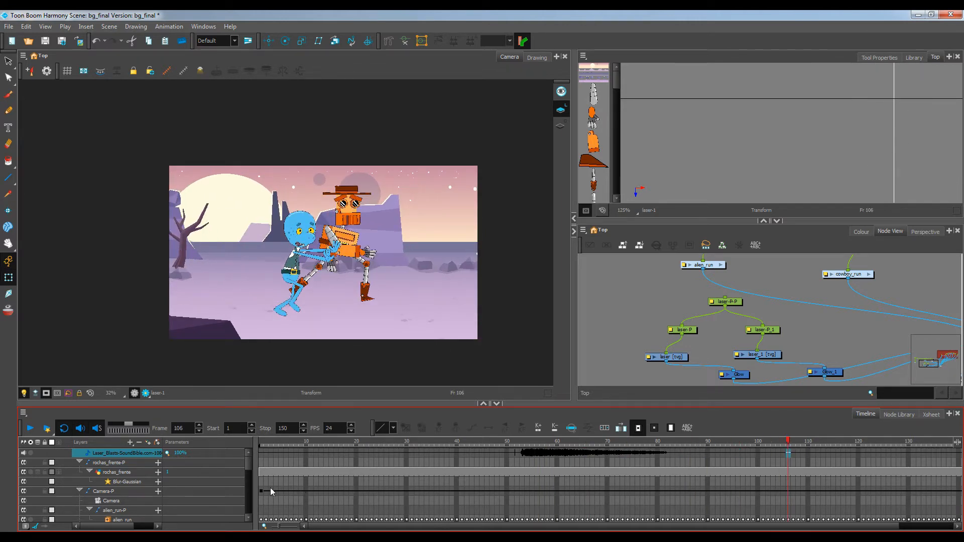
pyautogui.moveTo(248, 466); pyautogui.dragTo(250, 480)
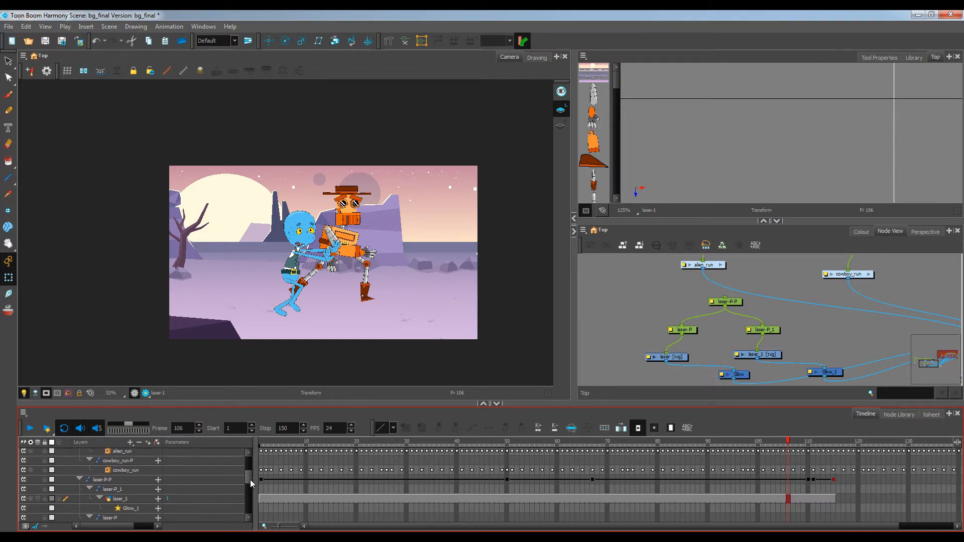
pyautogui.click(591, 480)
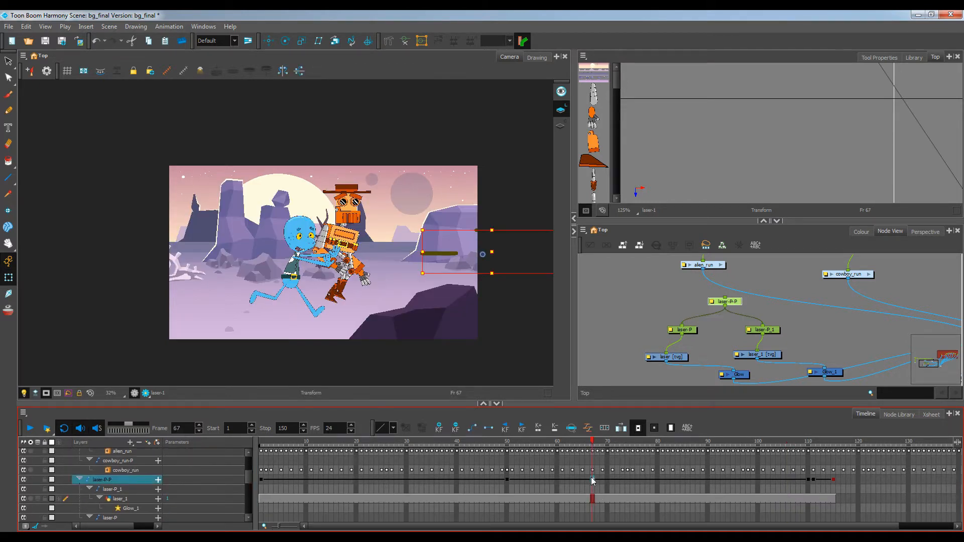
pyautogui.click(507, 480)
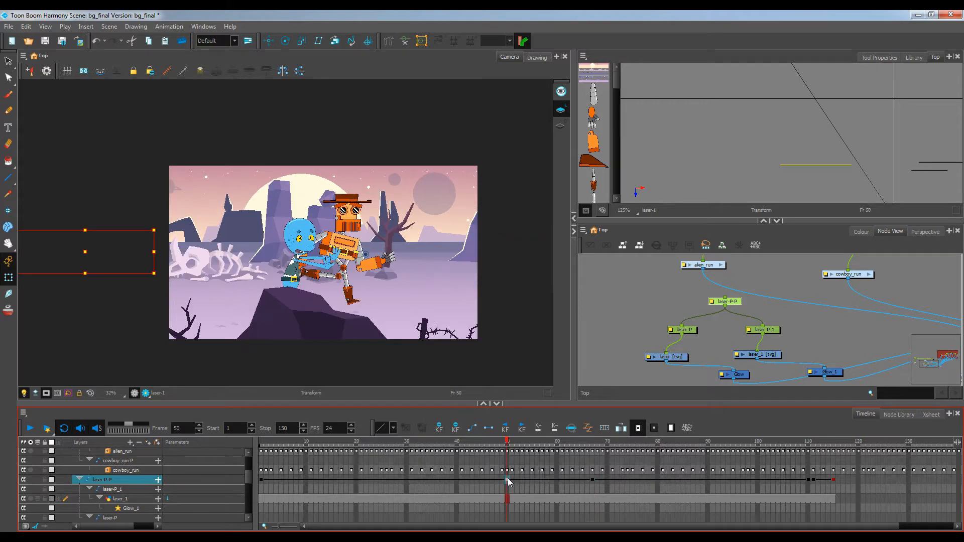
pyautogui.click(592, 480)
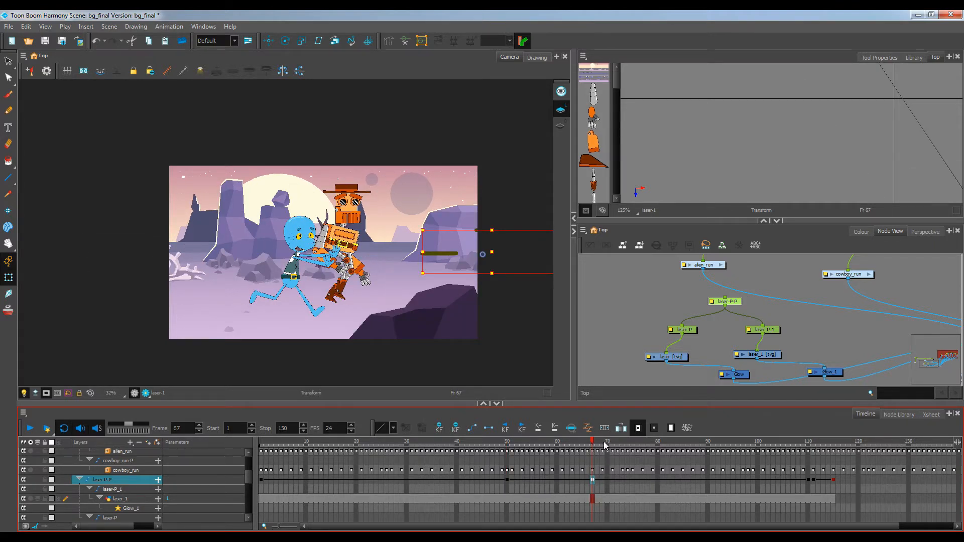
pyautogui.moveTo(605, 445); pyautogui.dragTo(727, 445)
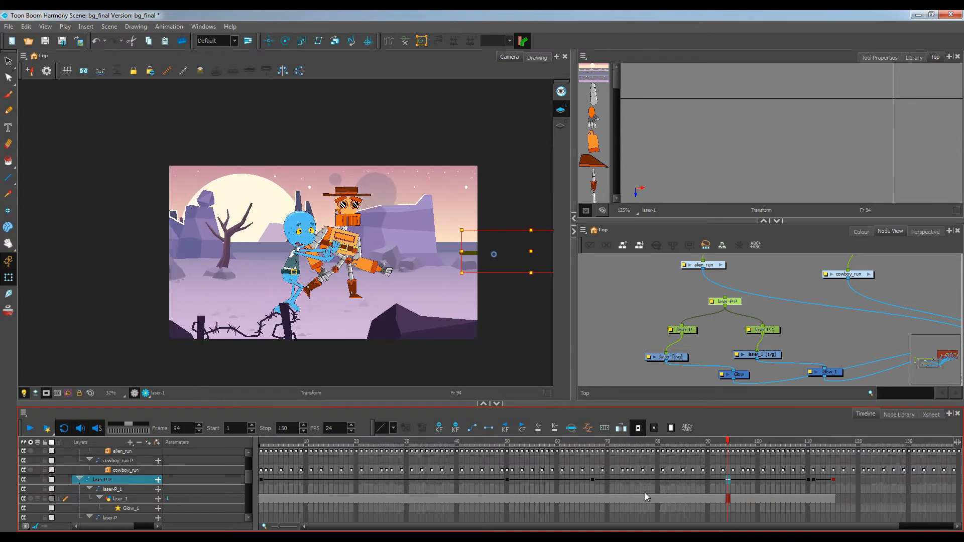
pyautogui.click(594, 479)
pyautogui.click(809, 479)
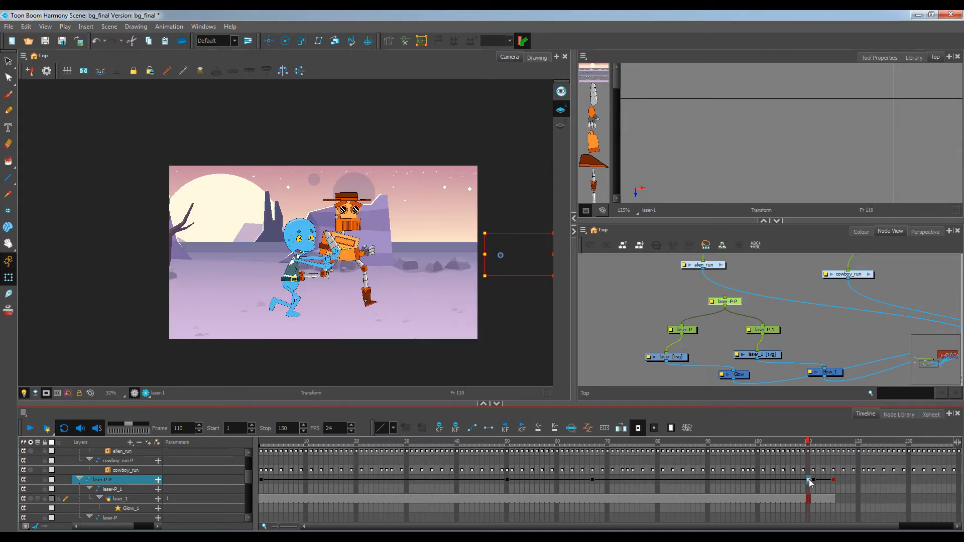
pyautogui.click(593, 479)
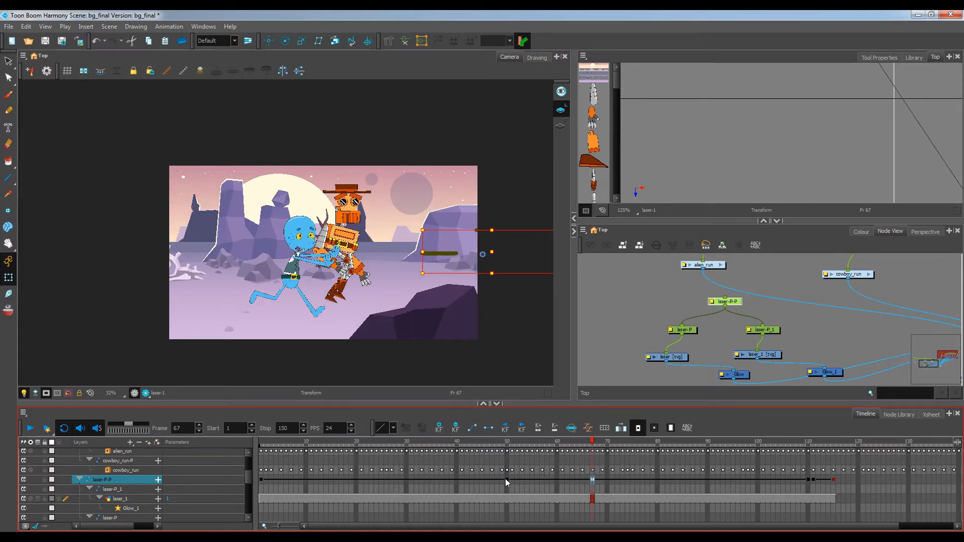
pyautogui.click(505, 478)
pyautogui.click(592, 479)
pyautogui.moveTo(439, 253); pyautogui.dragTo(541, 254)
pyautogui.click(592, 480)
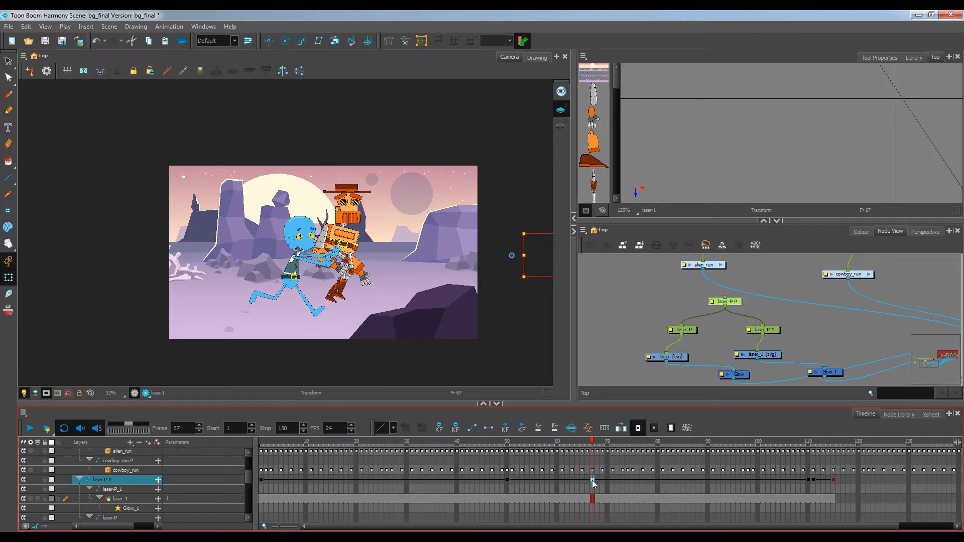
pyautogui.moveTo(593, 445)
pyautogui.mouseDown()
pyautogui.moveTo(609, 441)
pyautogui.moveTo(488, 441)
pyautogui.moveTo(820, 443)
pyautogui.moveTo(606, 444)
pyautogui.mouseUp()
pyautogui.click(821, 334)
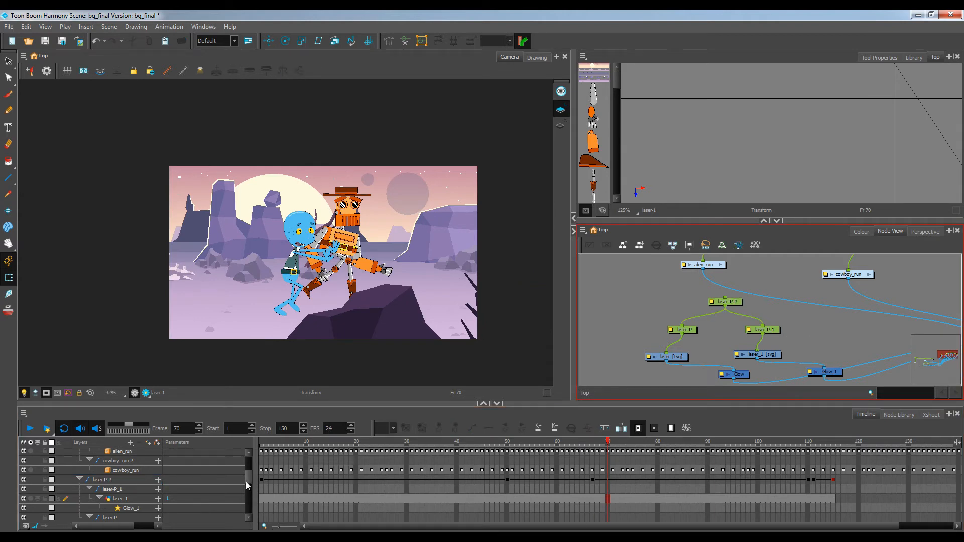
# Scrub the timeline around frames 111 to 115 to check the laser timing against the sound
pyautogui.moveTo(247, 479); pyautogui.dragTo(250, 462)
pyautogui.moveTo(608, 442); pyautogui.dragTo(767, 461)
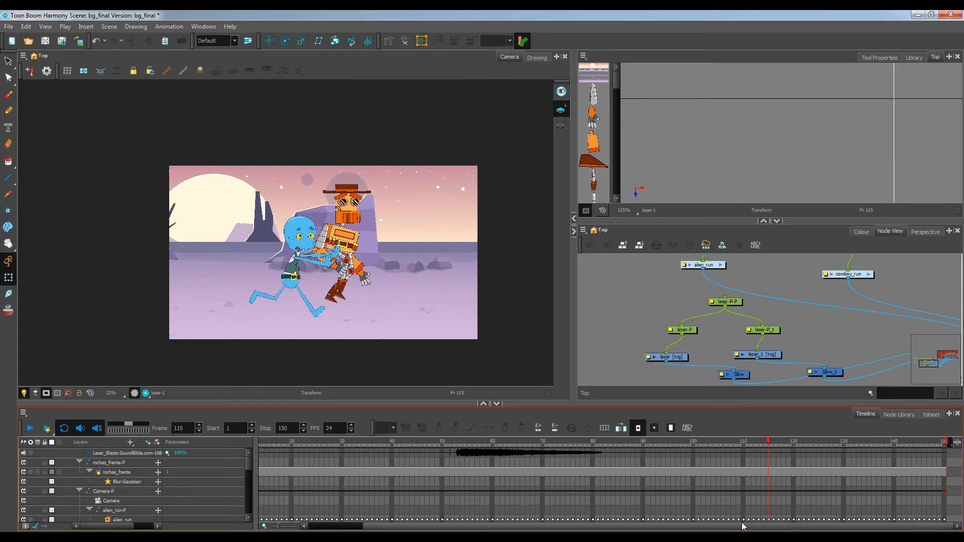
pyautogui.scroll(-3, 689, 482)
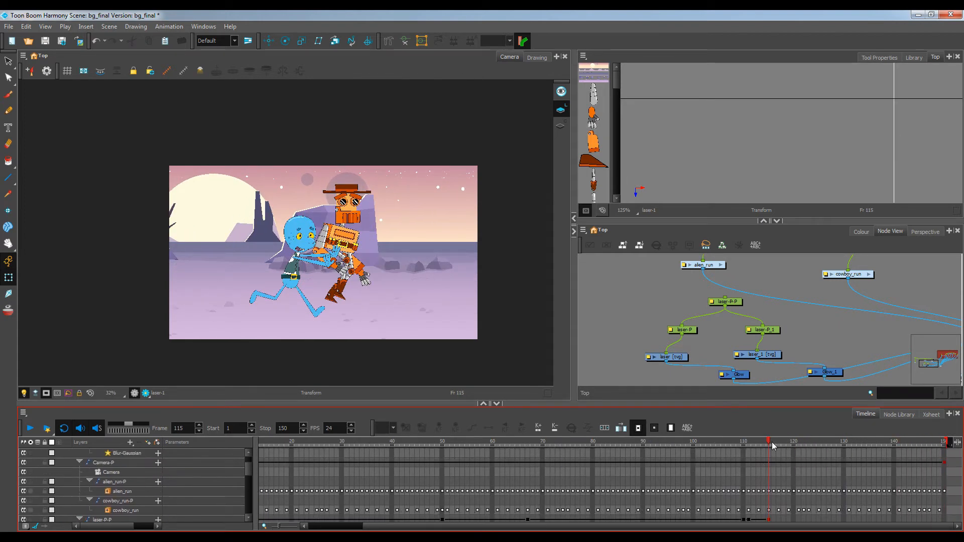
pyautogui.moveTo(766, 442)
pyautogui.mouseDown()
pyautogui.moveTo(733, 444)
pyautogui.moveTo(780, 443)
pyautogui.moveTo(748, 444)
pyautogui.mouseUp()
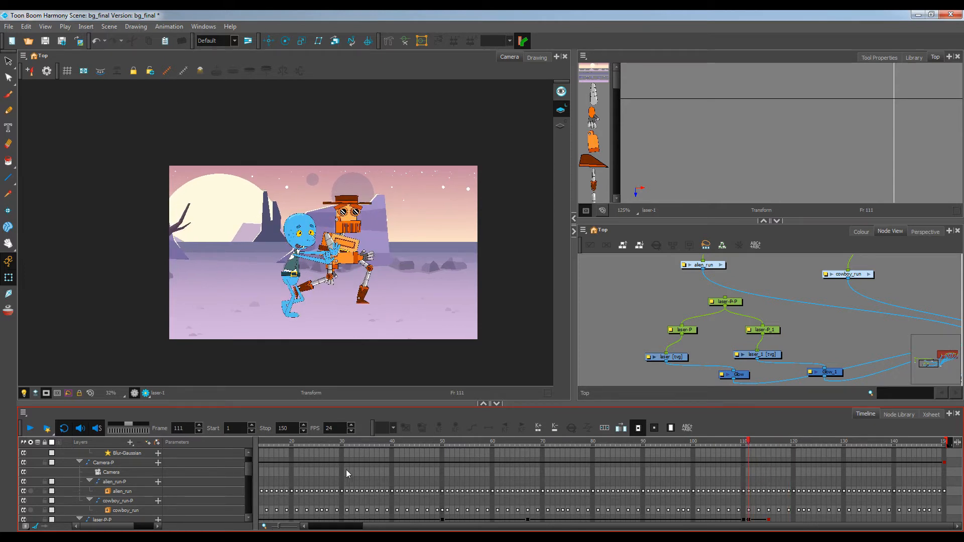
pyautogui.scroll(3, 272, 474)
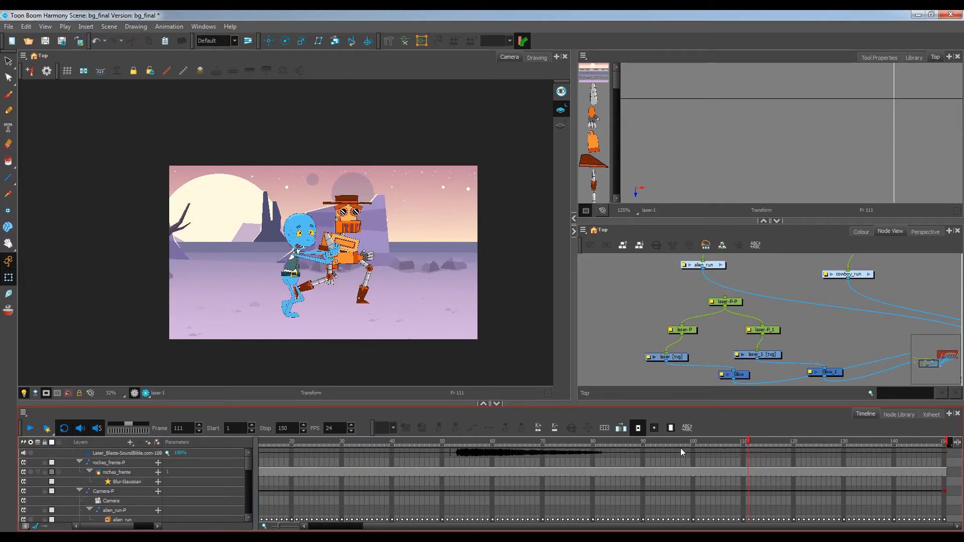
# Duplicate the laser sound clip so a second copy starts around frame 110
pyautogui.moveTo(747, 441)
pyautogui.mouseDown()
pyautogui.moveTo(712, 442)
pyautogui.moveTo(760, 444)
pyautogui.mouseUp()
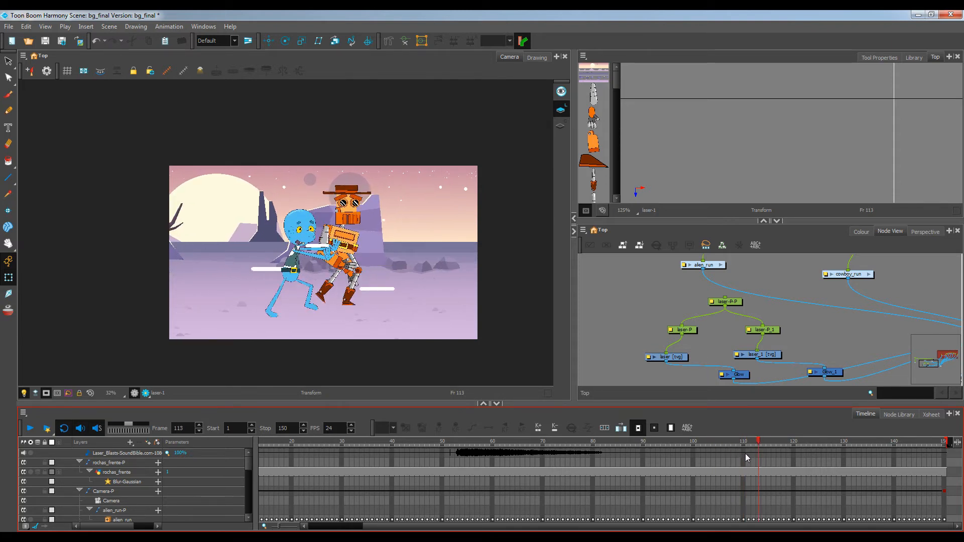
pyautogui.click(746, 454)
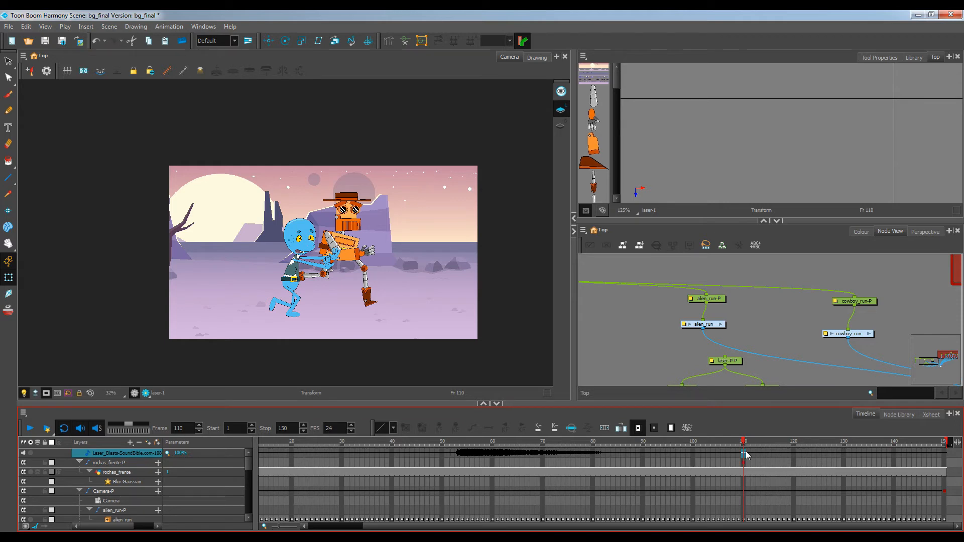
pyautogui.moveTo(432, 452); pyautogui.dragTo(613, 453)
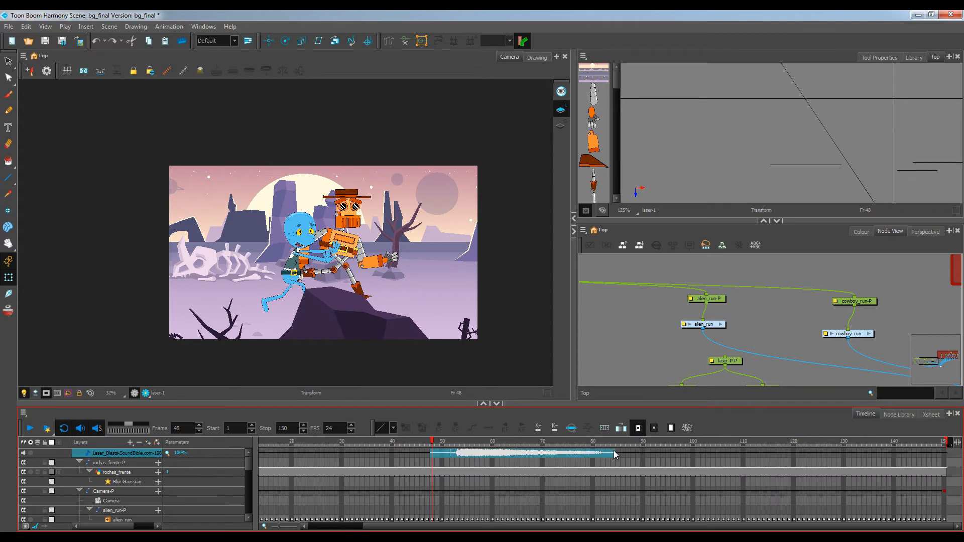
pyautogui.moveTo(448, 456); pyautogui.dragTo(617, 453)
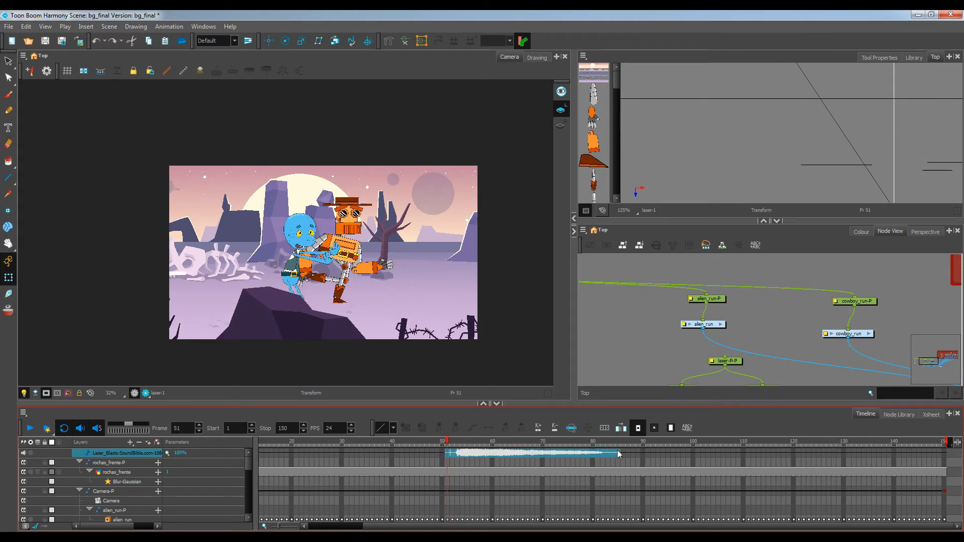
pyautogui.click(741, 452)
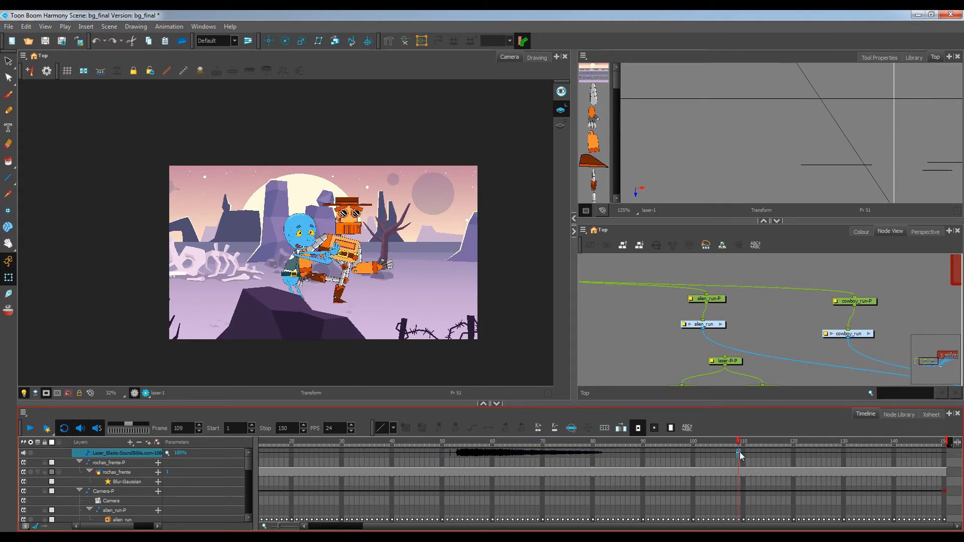
pyautogui.moveTo(743, 442); pyautogui.dragTo(741, 445)
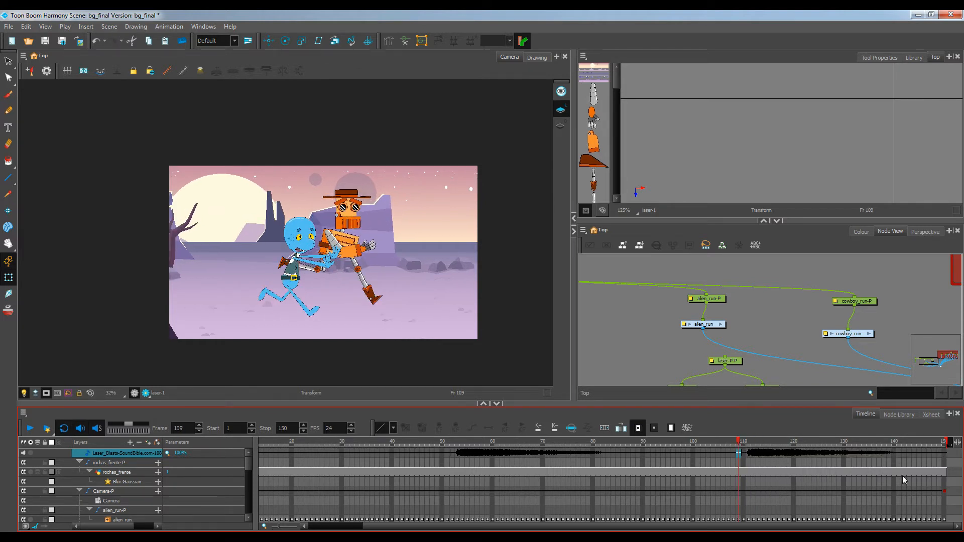
# Inspect the laser-P-P keyframes around frames 108 to 110 on the timeline
pyautogui.scroll(-3, 818, 490)
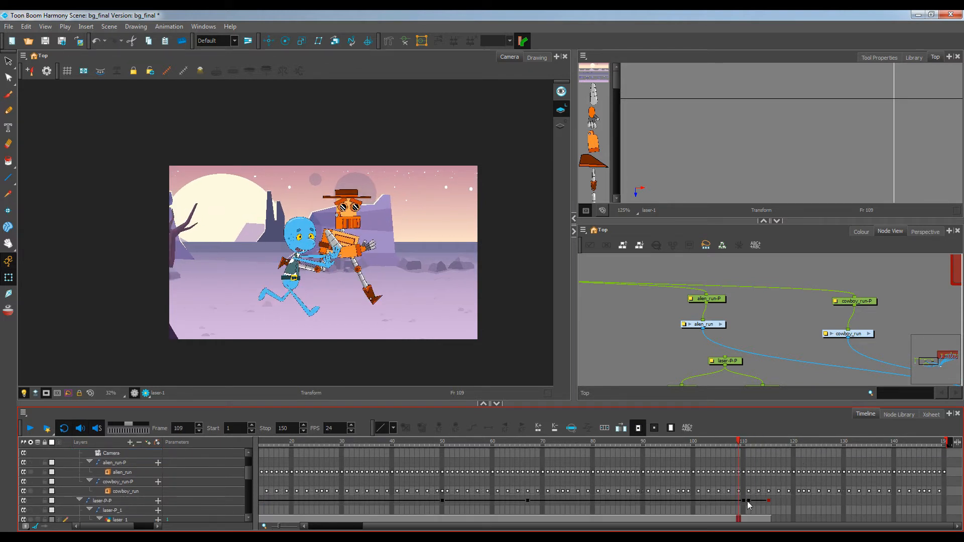
pyautogui.click(743, 499)
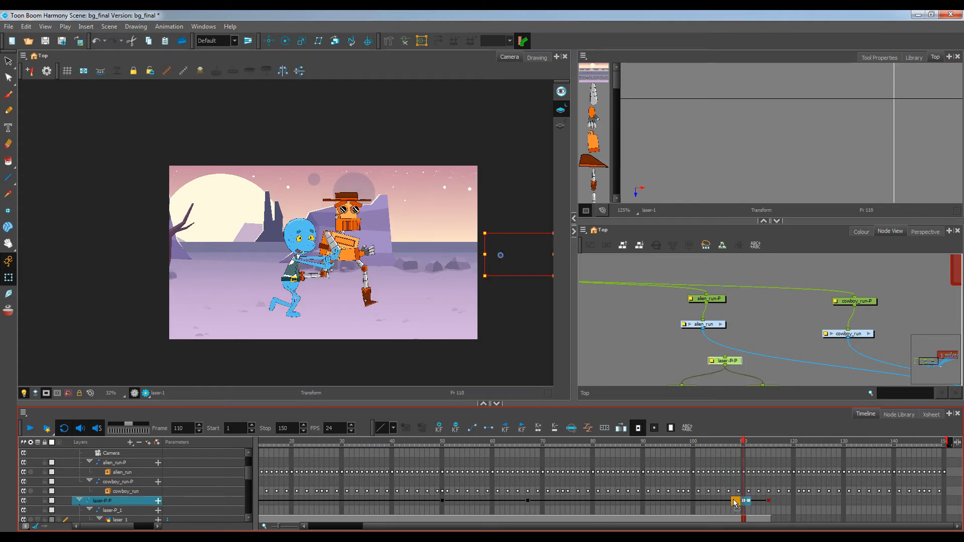
pyautogui.click(734, 502)
pyautogui.click(780, 384)
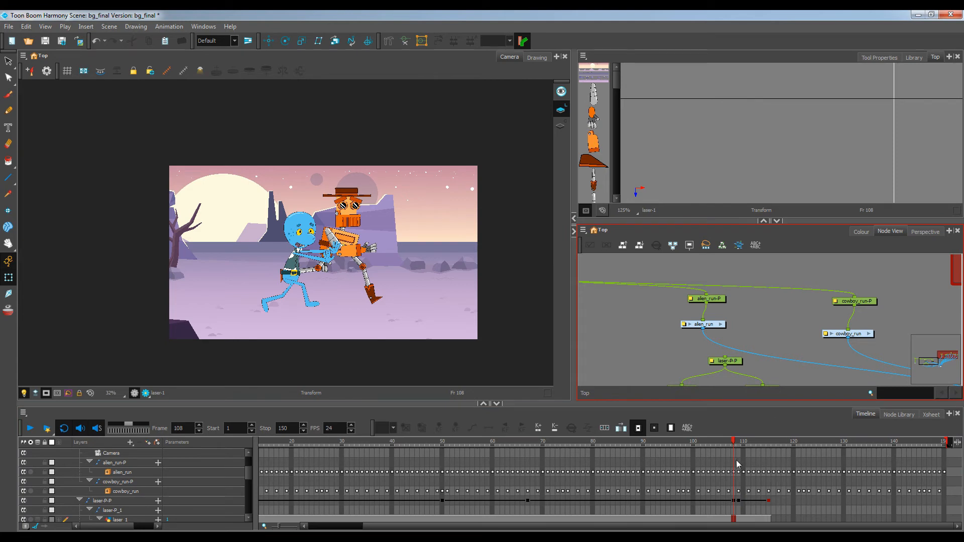
# Play back the scene from the first frame to review the laser timing against the sounds
pyautogui.moveTo(734, 441); pyautogui.dragTo(91, 404)
pyautogui.scroll(1, 250, 321)
pyautogui.moveTo(346, 311); pyautogui.dragTo(300, 324)
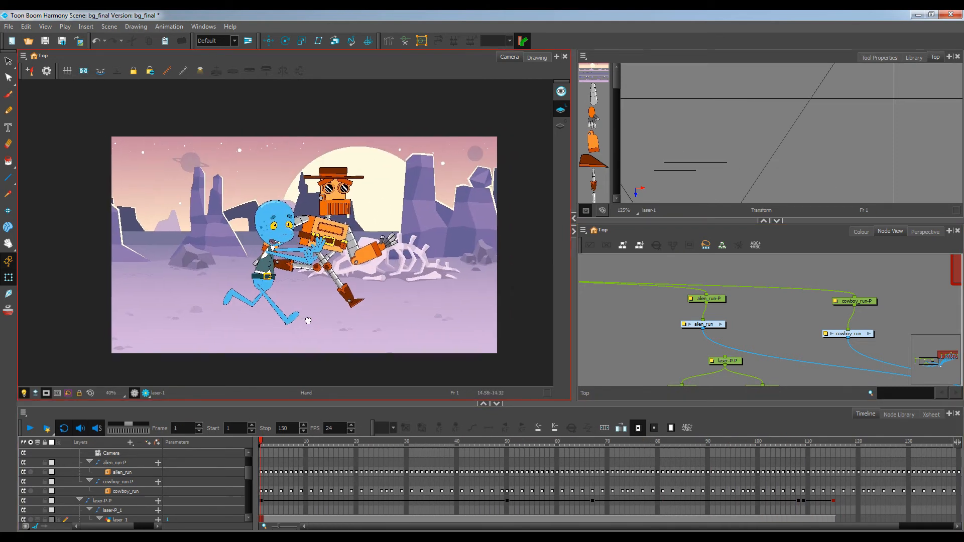
pyautogui.click(30, 428)
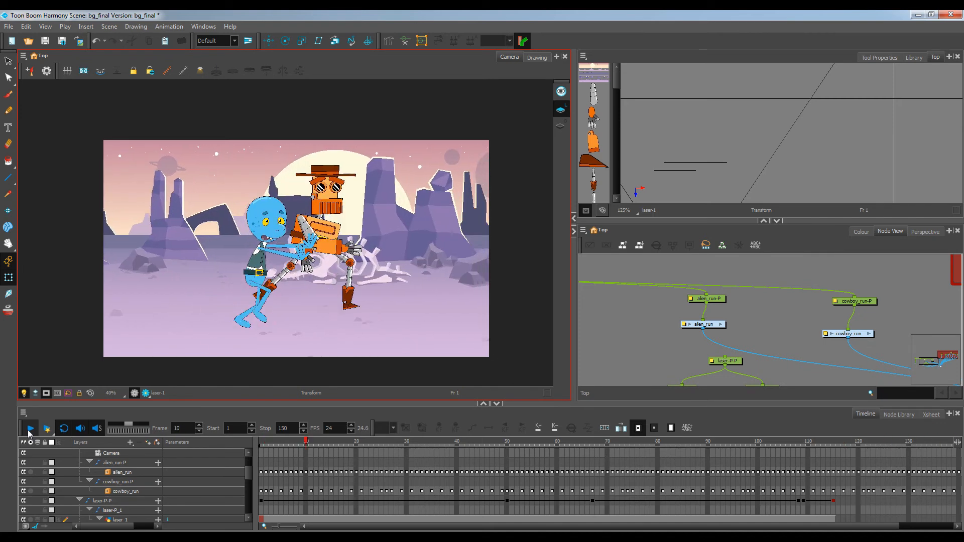
pyautogui.click(30, 428)
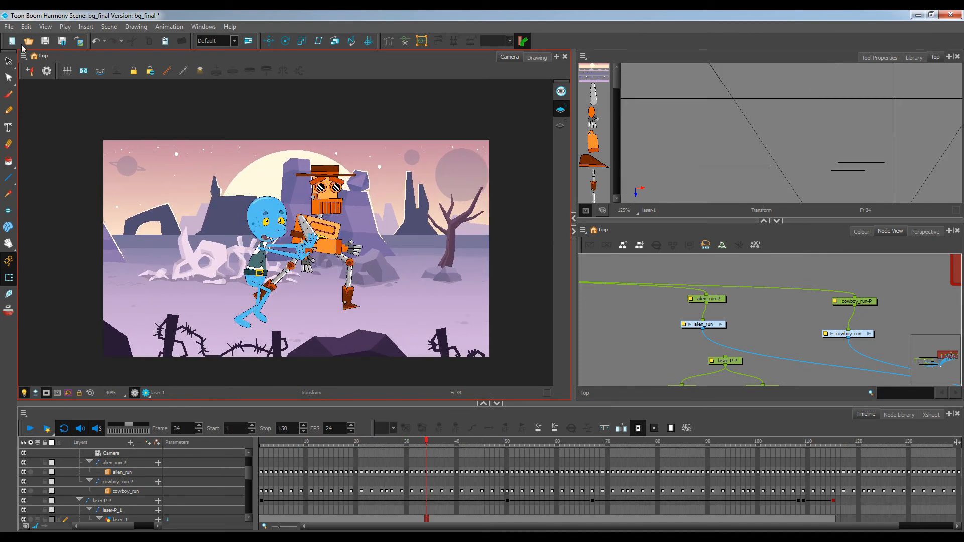
# Save the scene
pyautogui.click(9, 26)
pyautogui.click(20, 80)
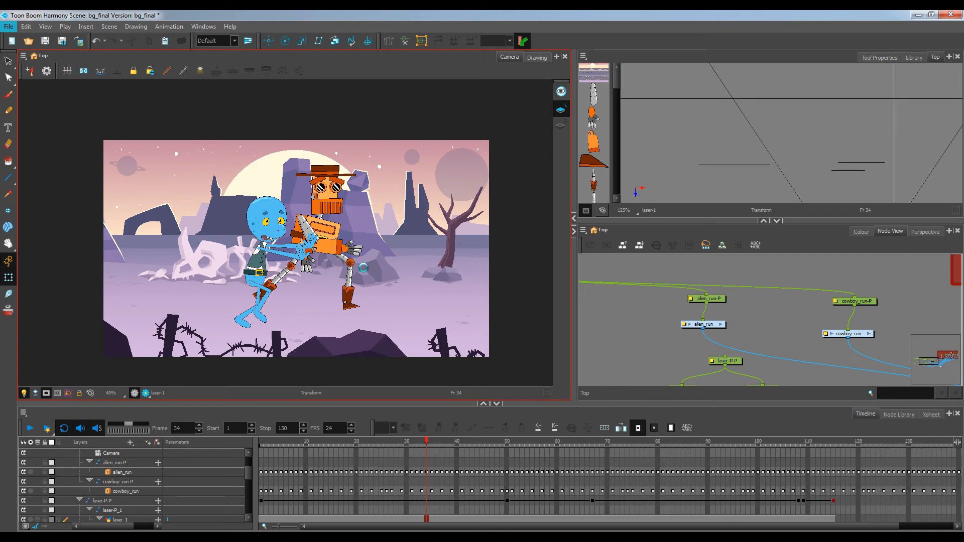